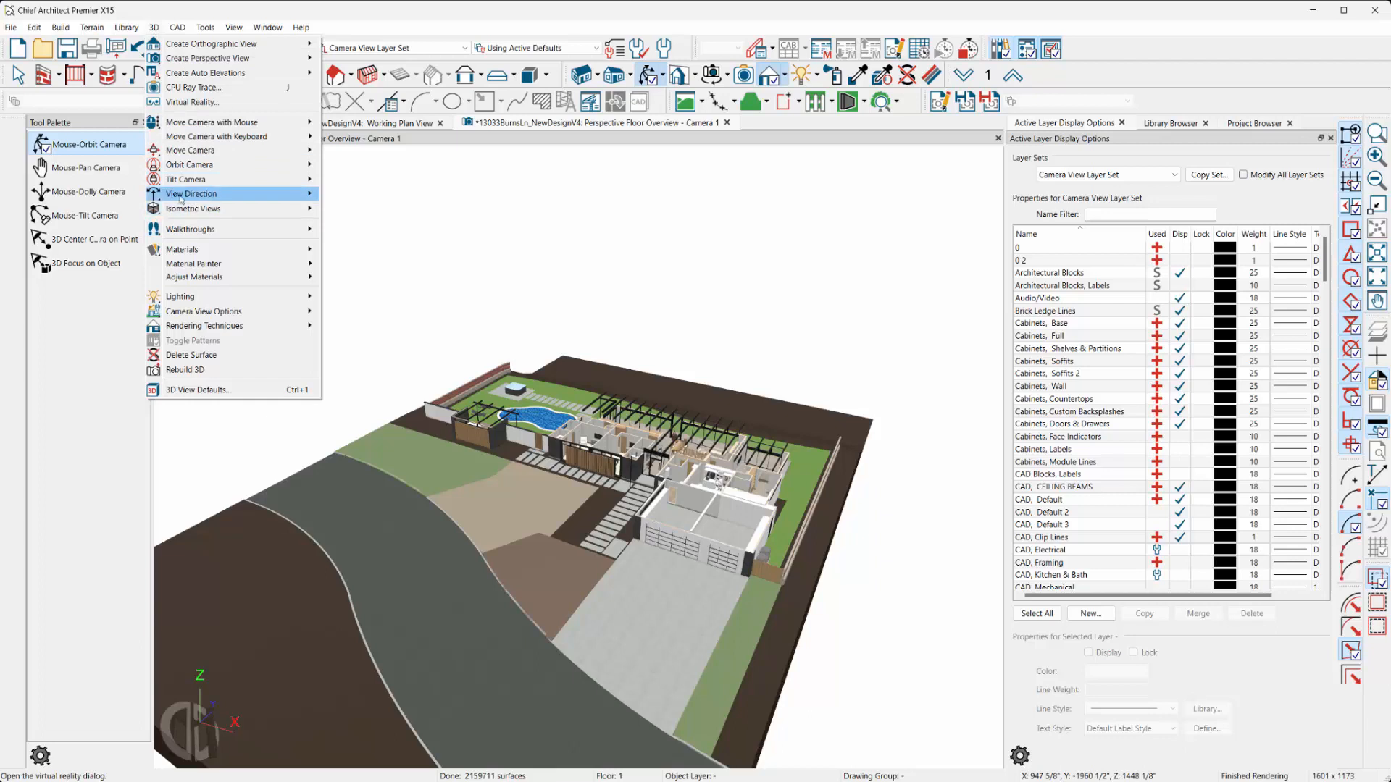
Show the floor overview in top view, framed on the house and pool, and apply the Watercolor rendering technique.
mouse_move(189, 199)
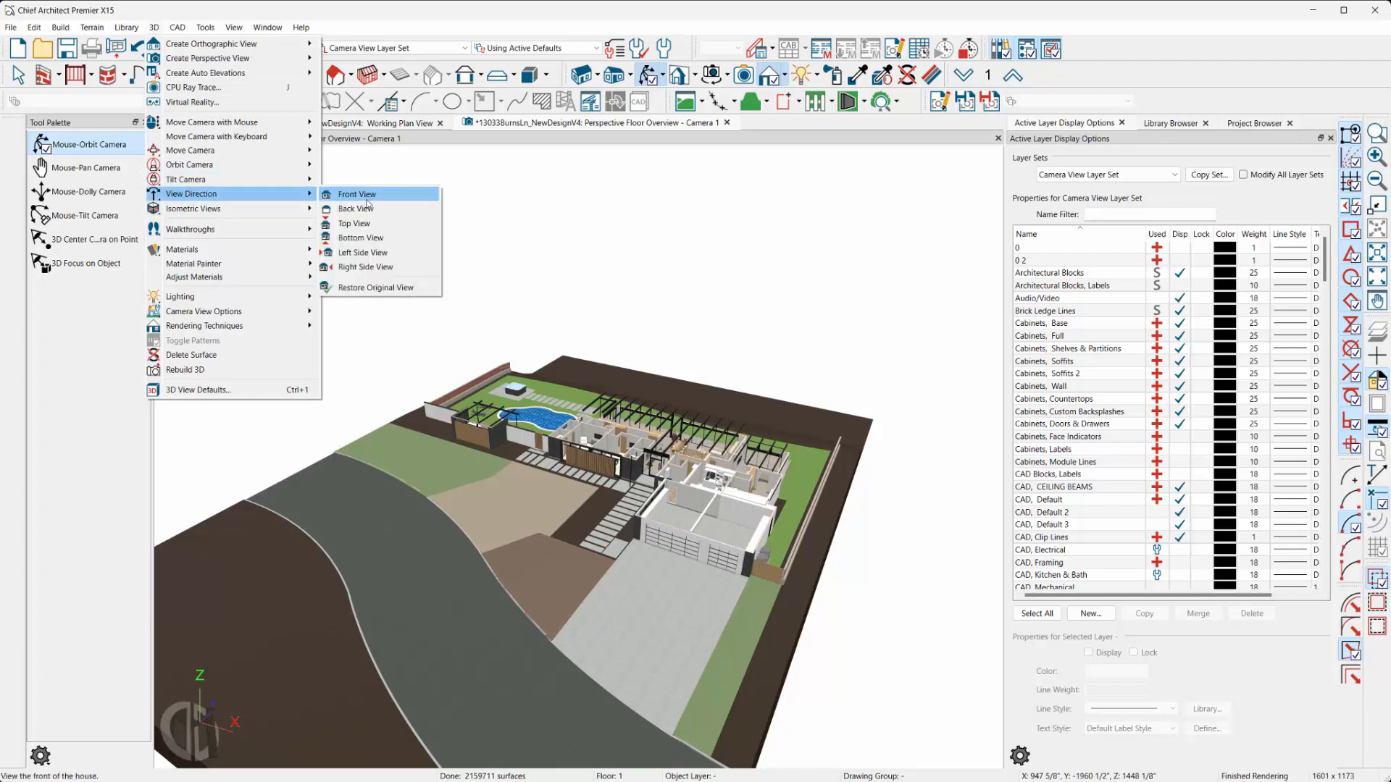
left_click(362, 227)
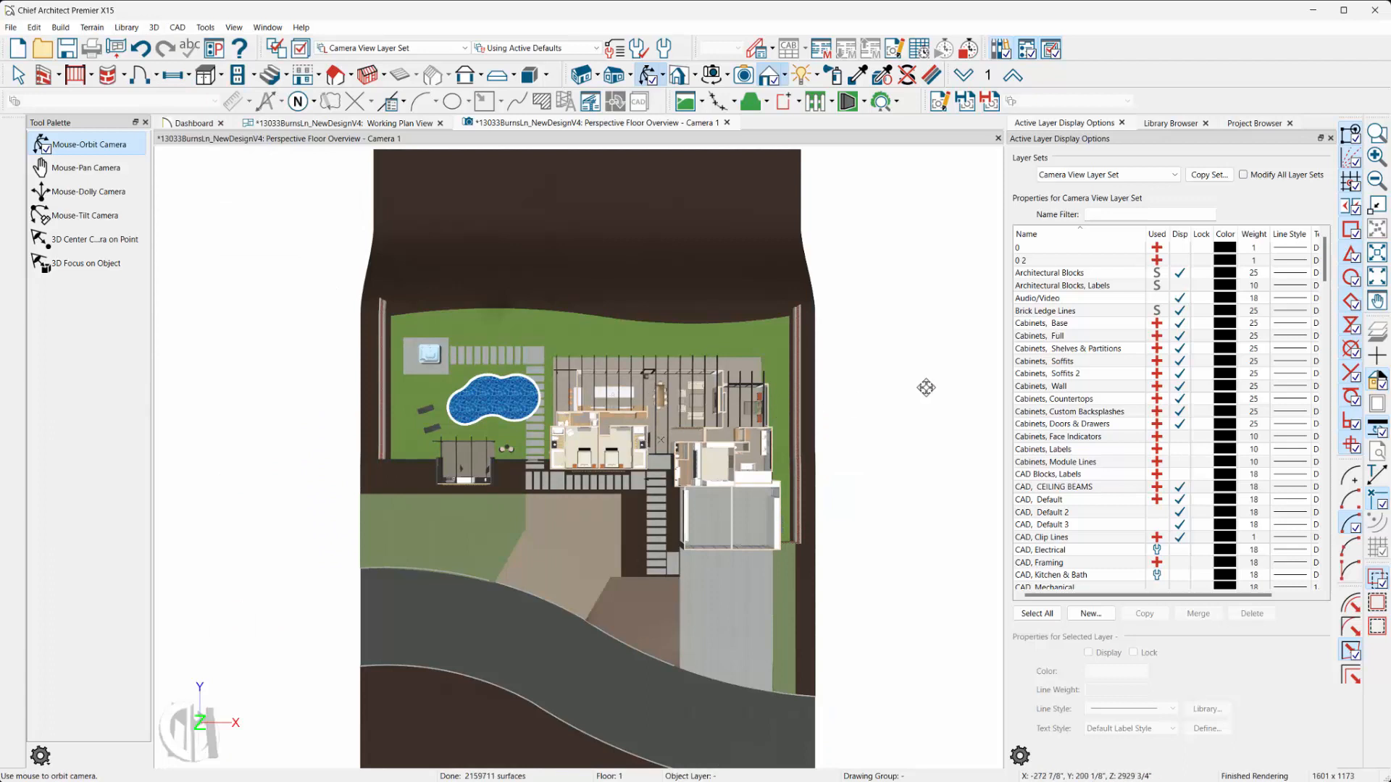
left_click(1374, 137)
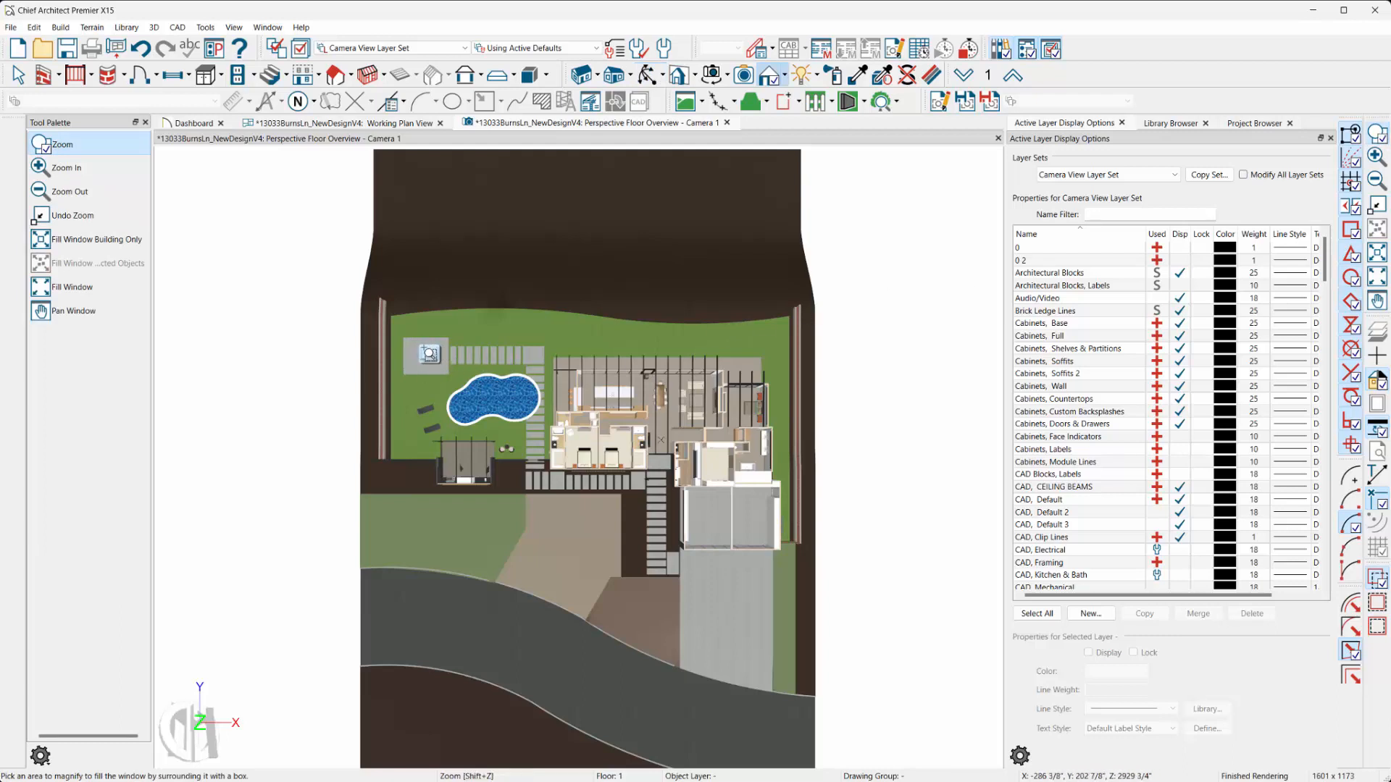
left_click_drag(438, 360, 790, 564)
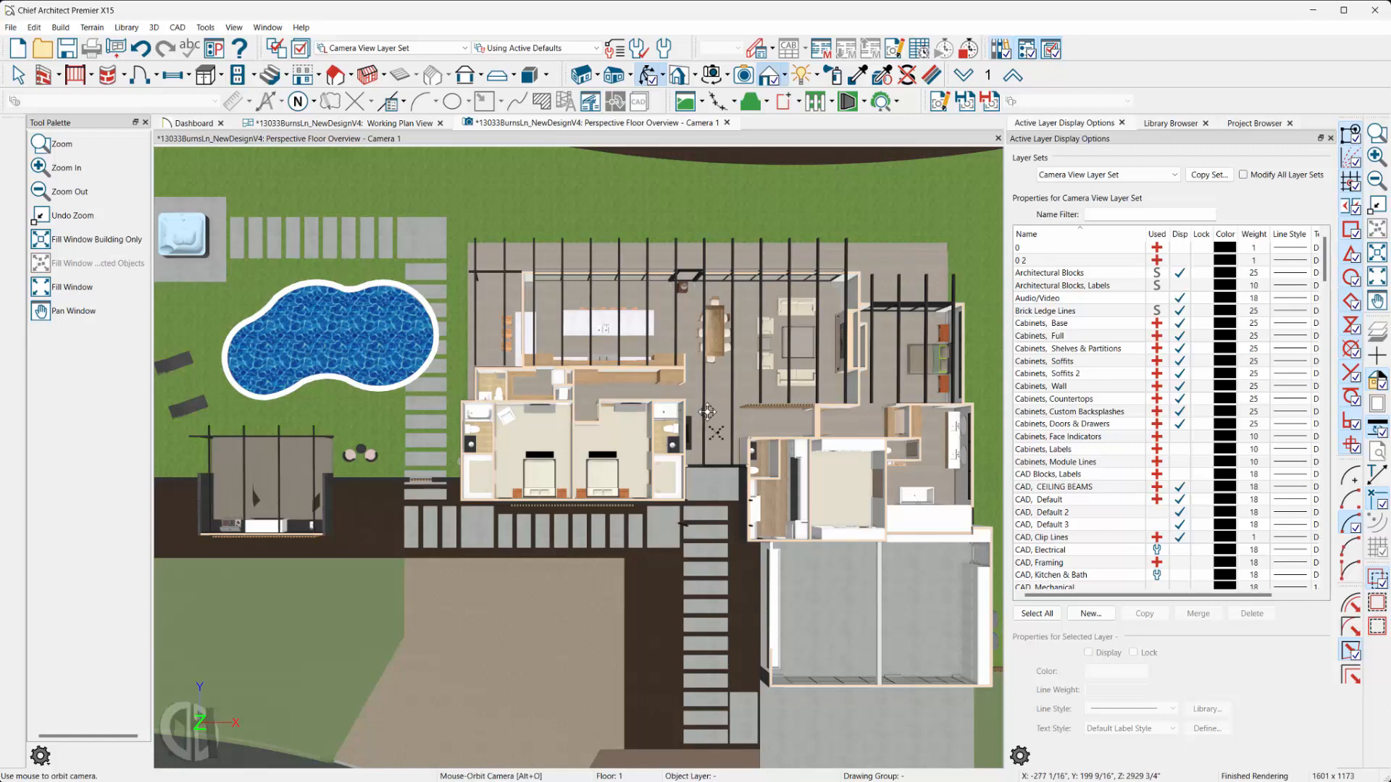
left_click(785, 75)
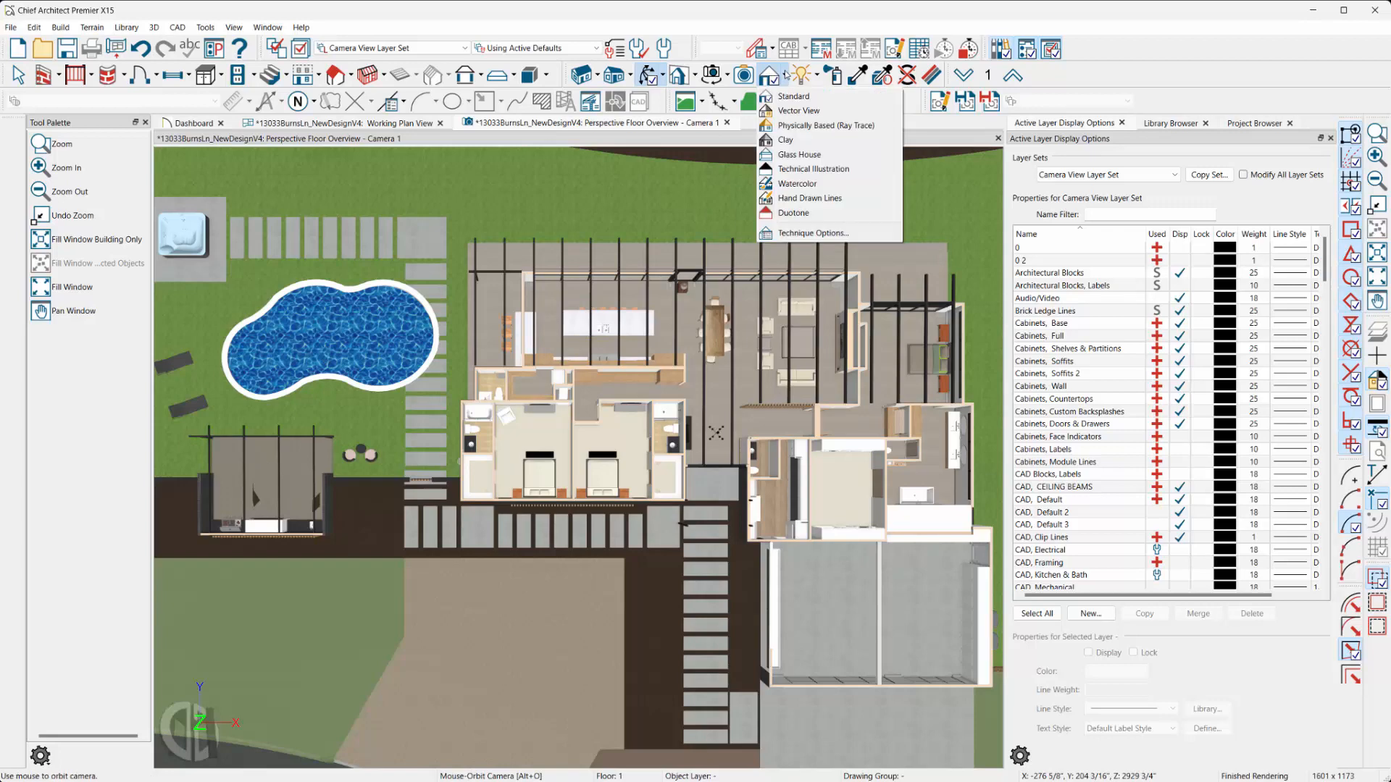
left_click(813, 186)
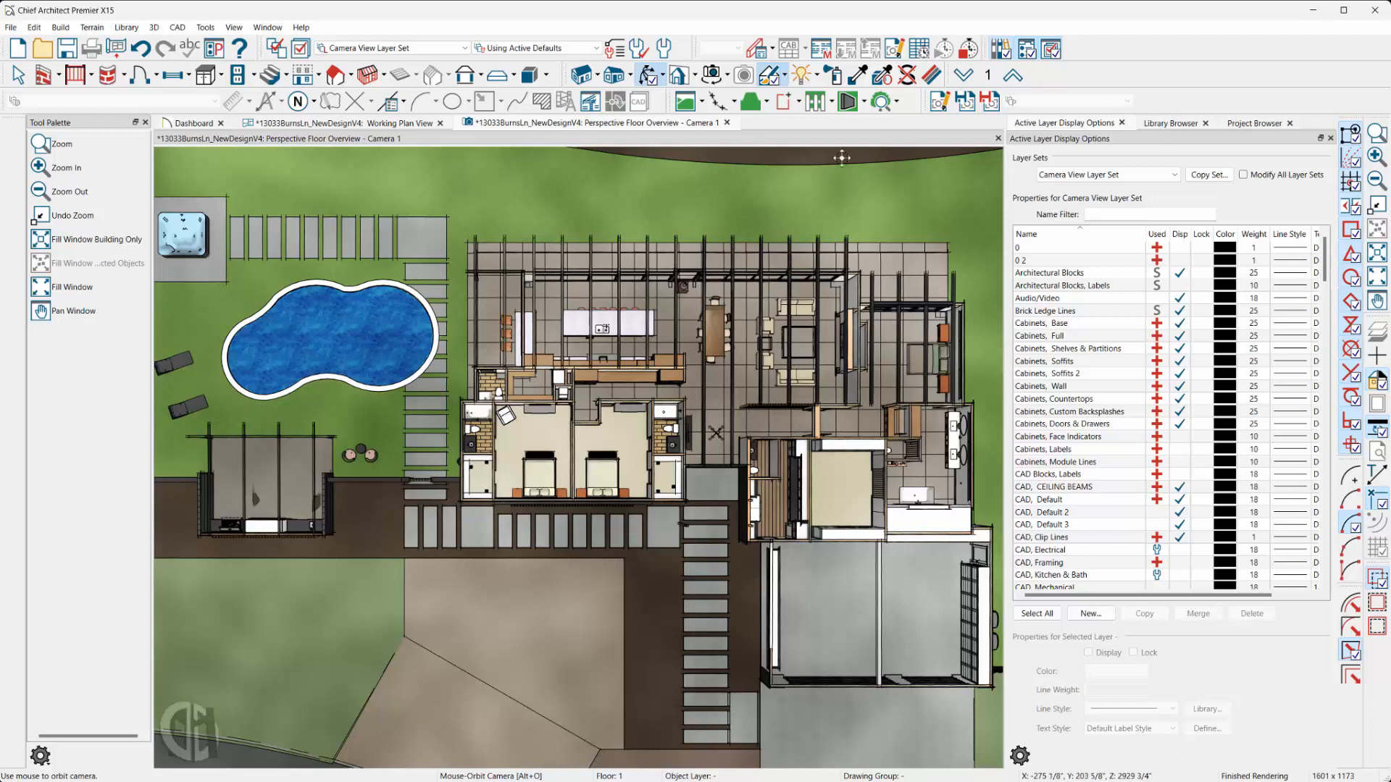
Copy the Marble Beige tile material from the small bathroom near the pool onto the wood floor of the bathroom beside the garage.
left_click(859, 75)
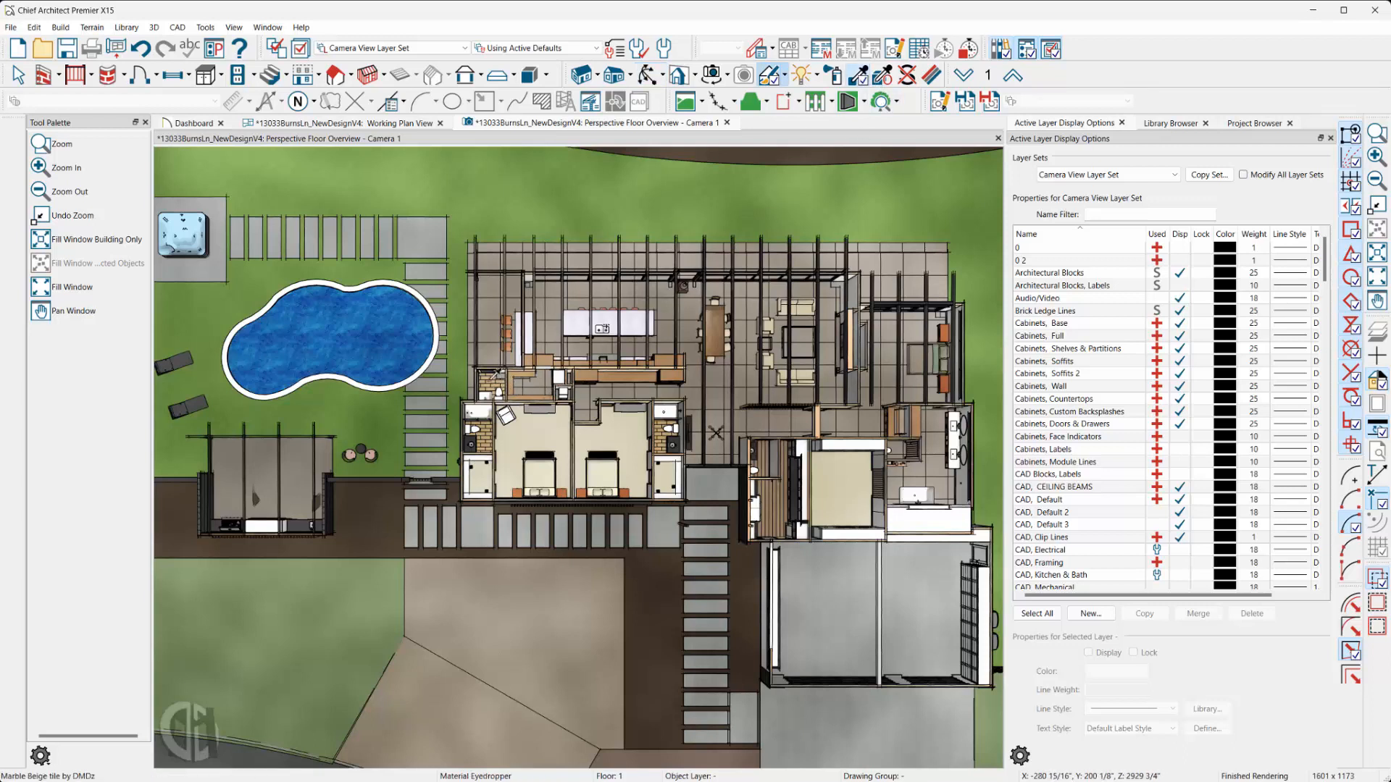
left_click(486, 368)
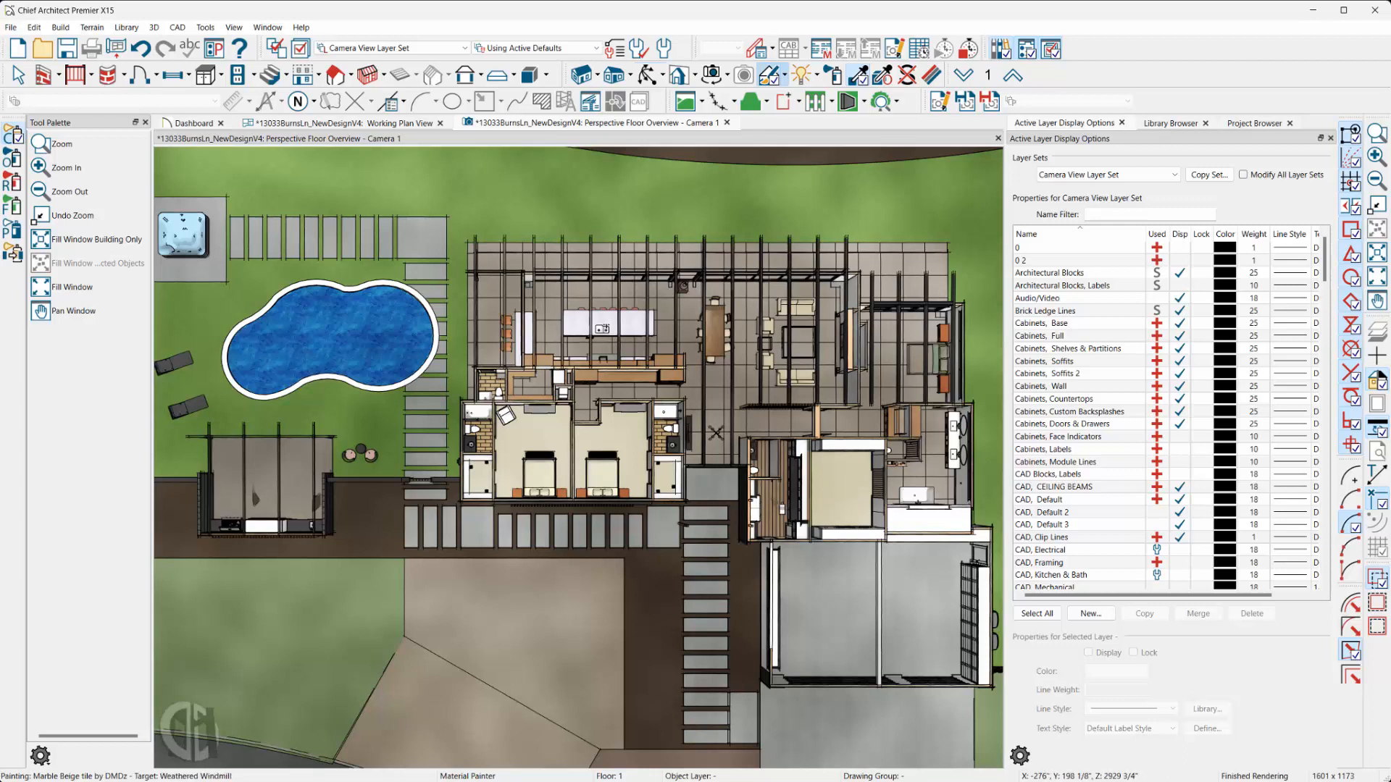
left_click(772, 500)
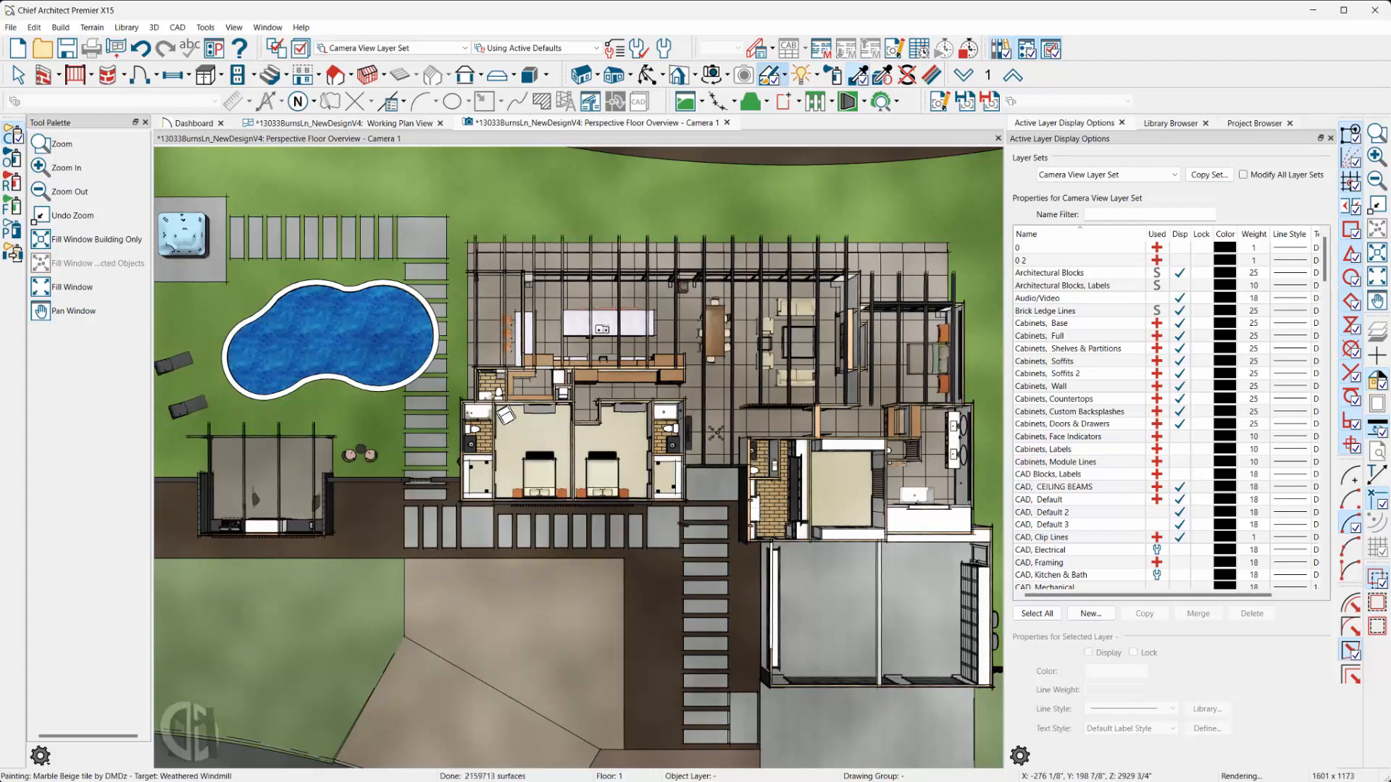
key("Escape")
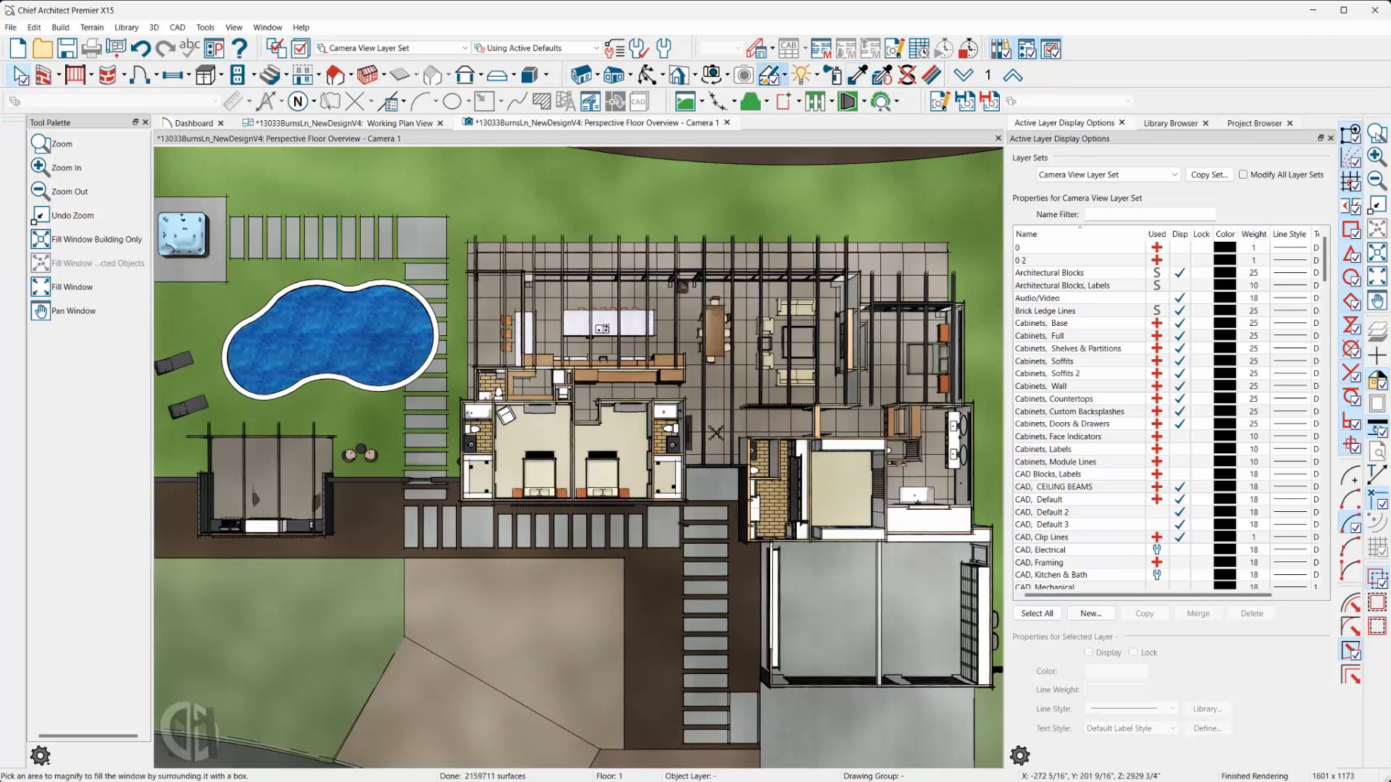
Swing open the small bathroom's door together with the bathroom, closet and entry doors of the bedroom nearest the pool.
left_click(1377, 134)
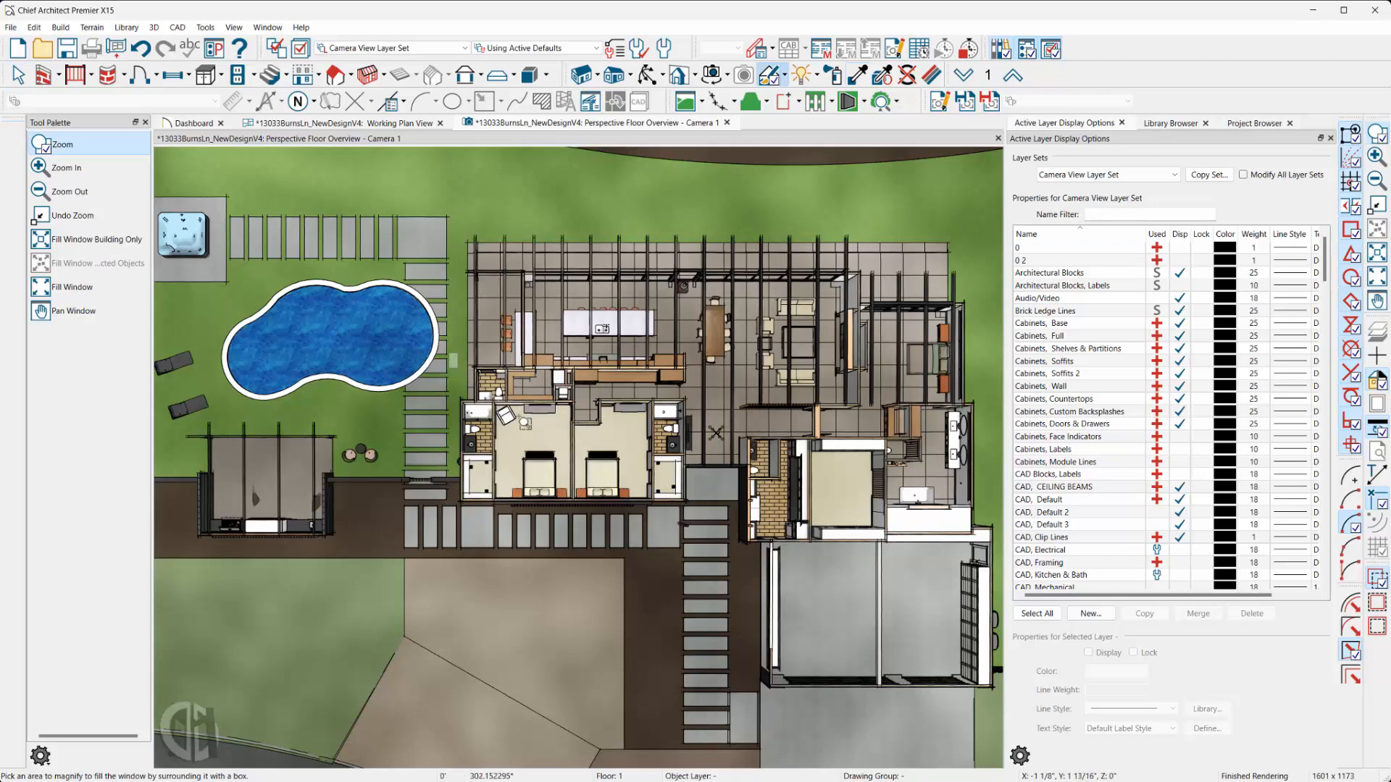
left_click_drag(448, 352, 687, 515)
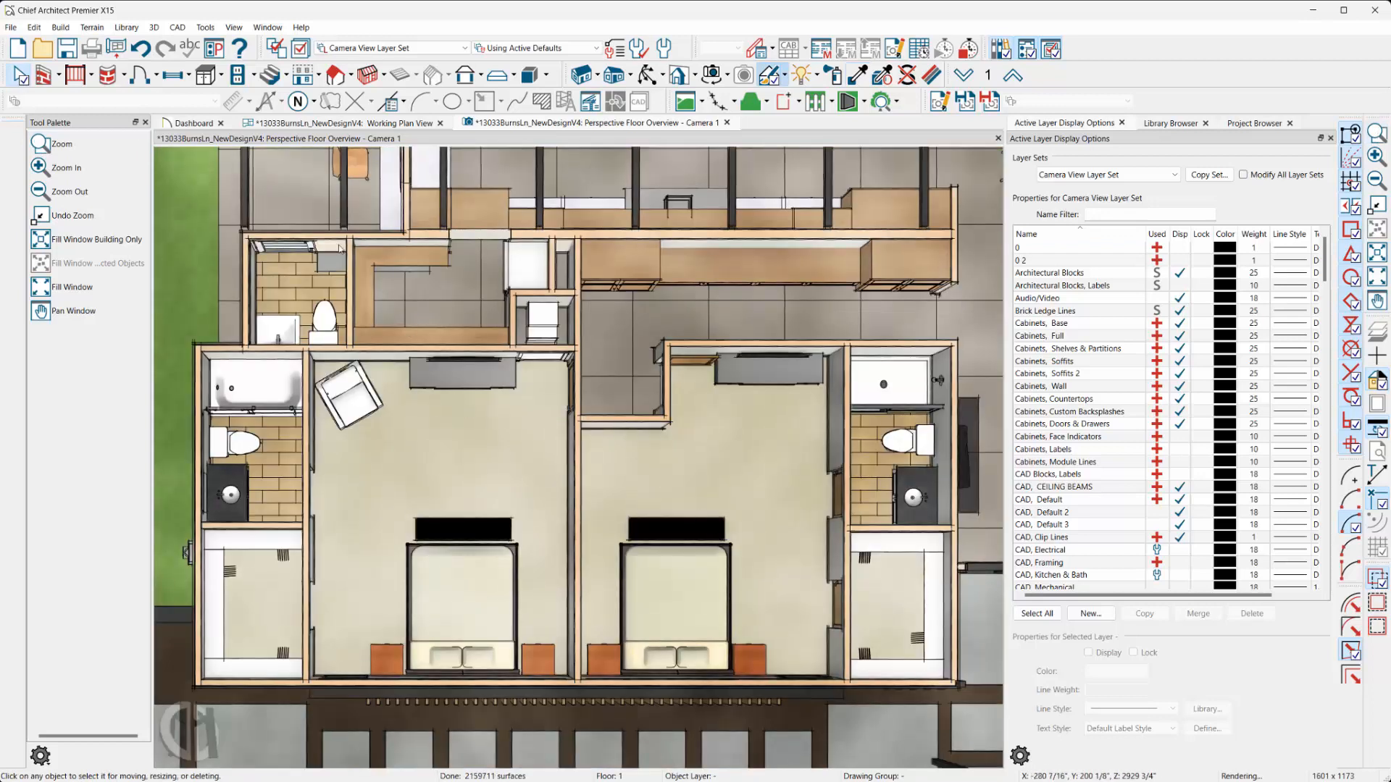
left_click(286, 251)
scroll(428, 528, "up", 3)
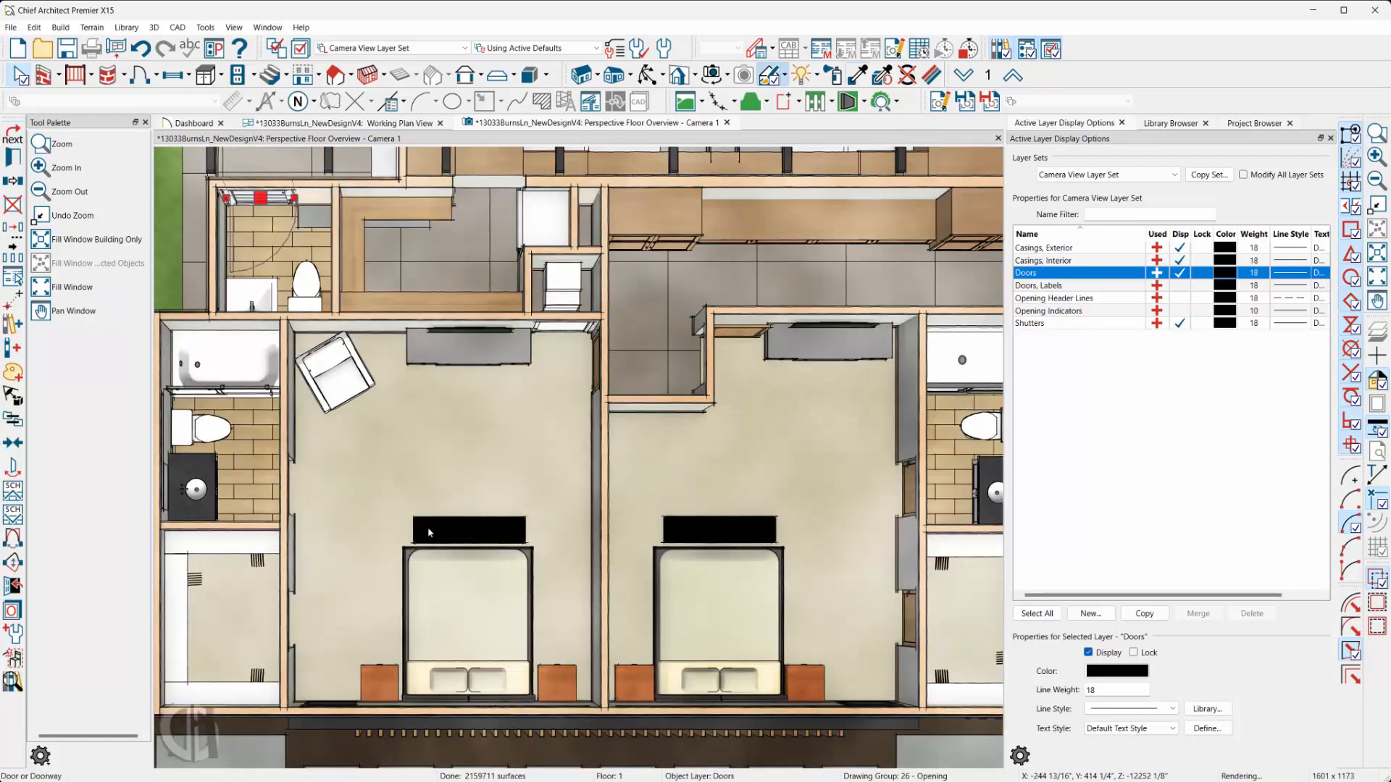
scroll(608, 458, "down", 2)
scroll(645, 478, "up", 3)
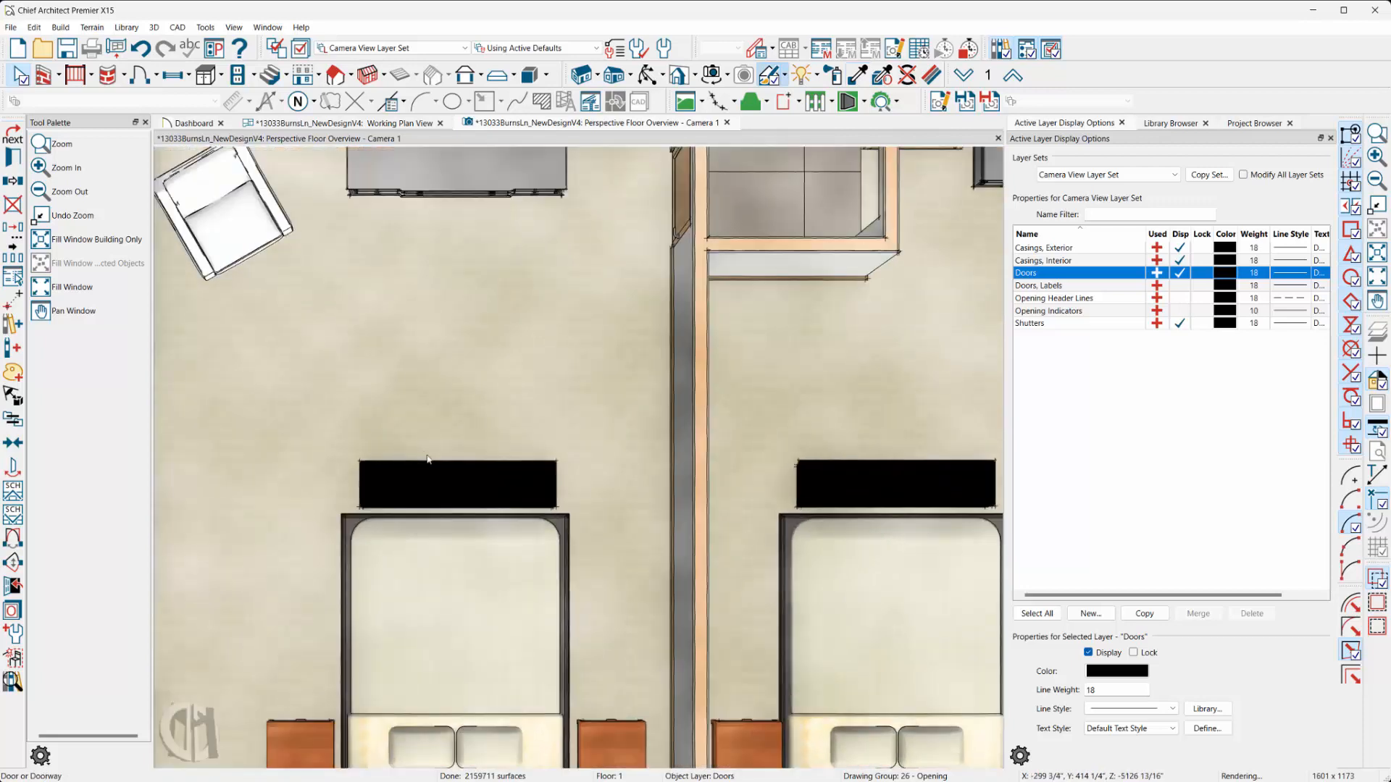
scroll(637, 457, "down", 3)
scroll(224, 542, "up", 4)
scroll(893, 489, "down", 3)
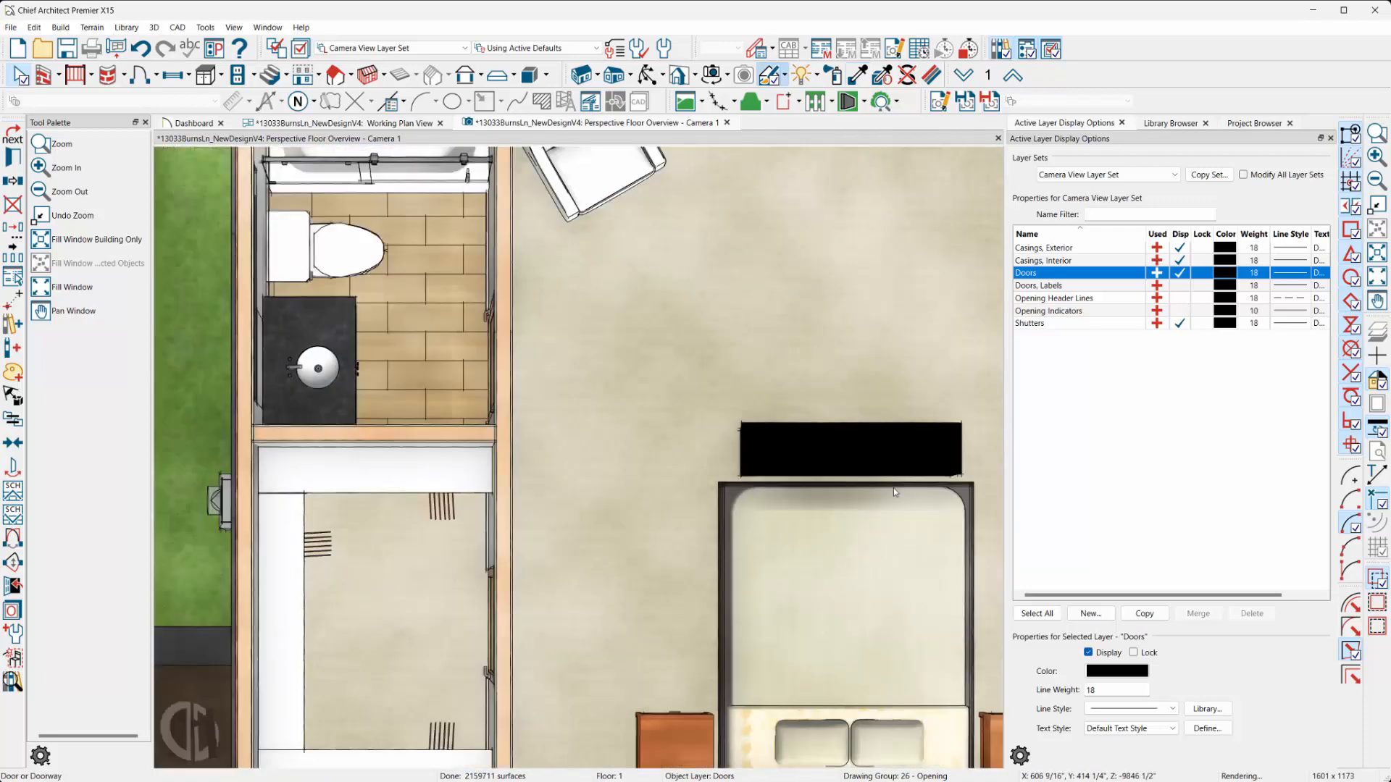
scroll(567, 424, "up", 3)
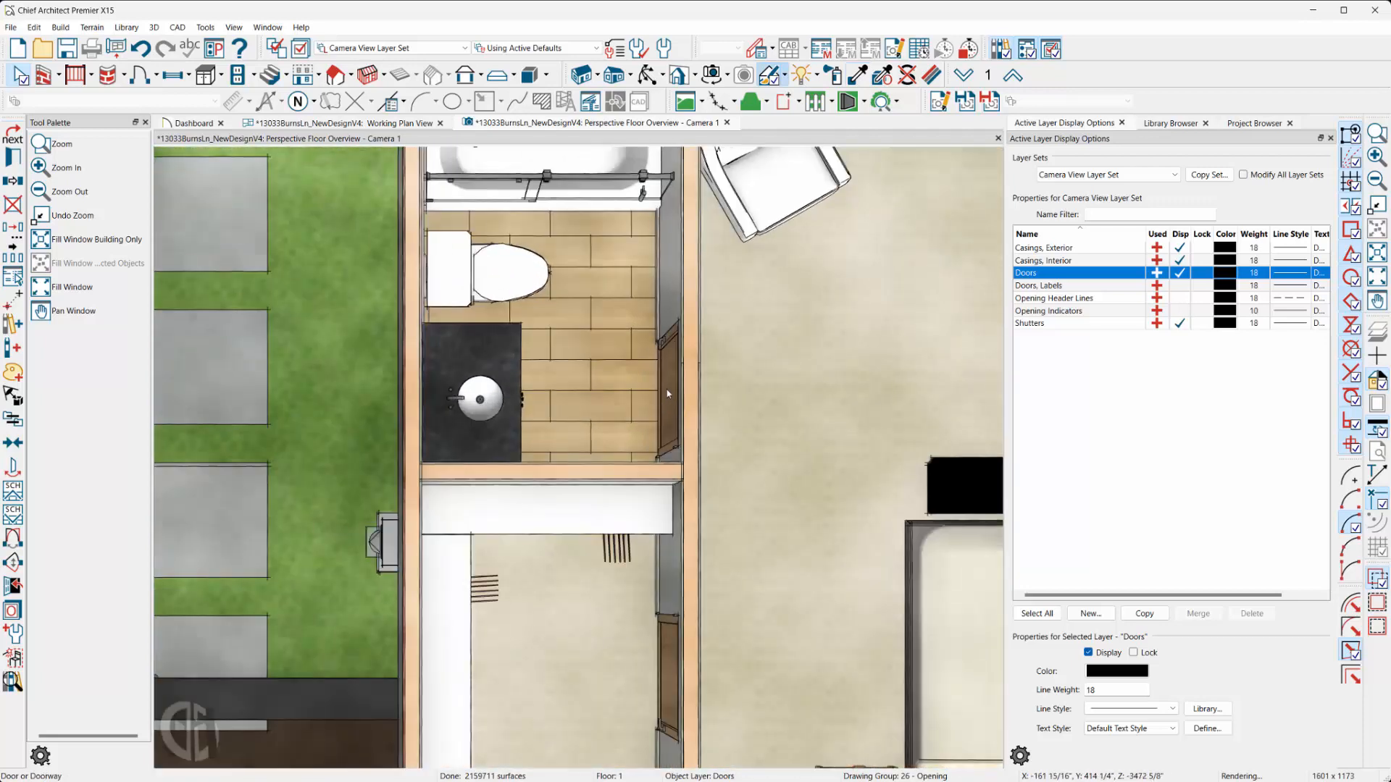
left_click(668, 394)
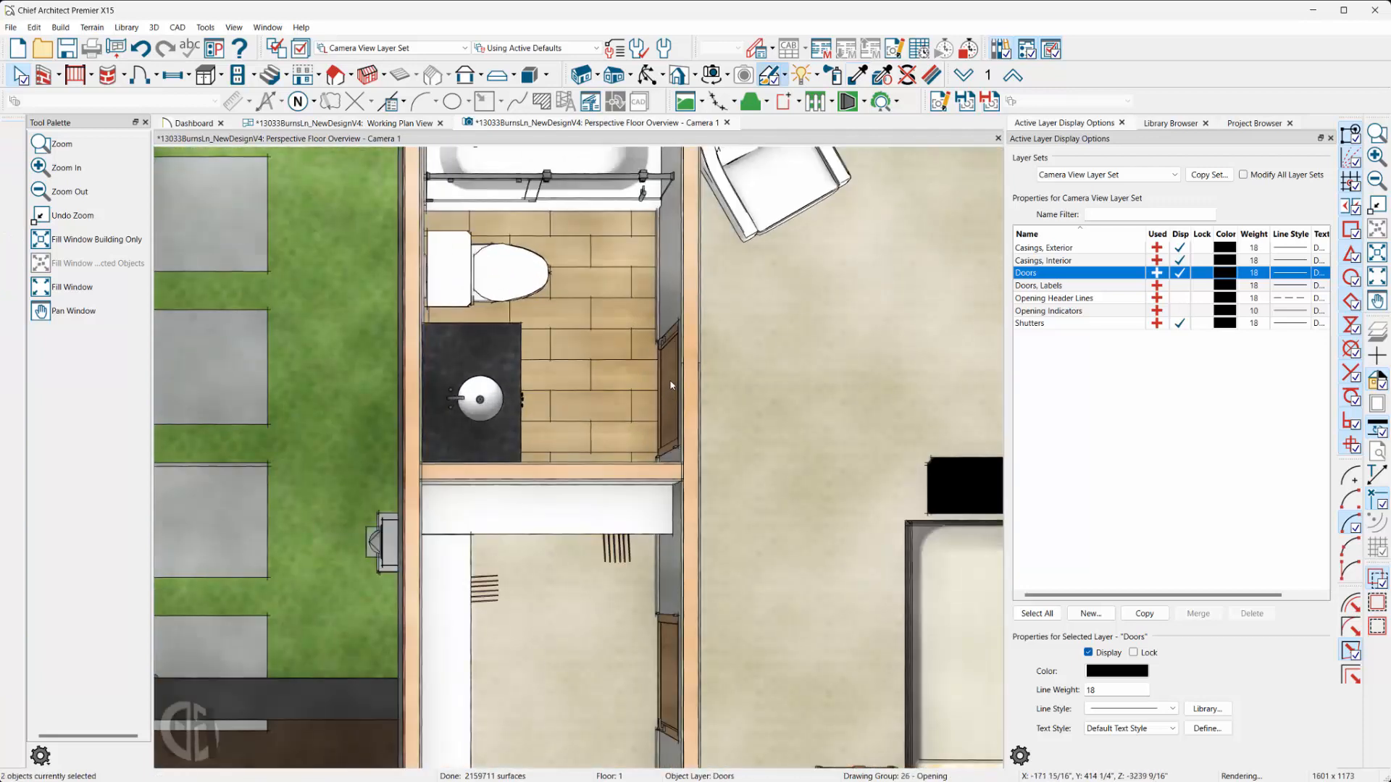
scroll(454, 521, "down", 1)
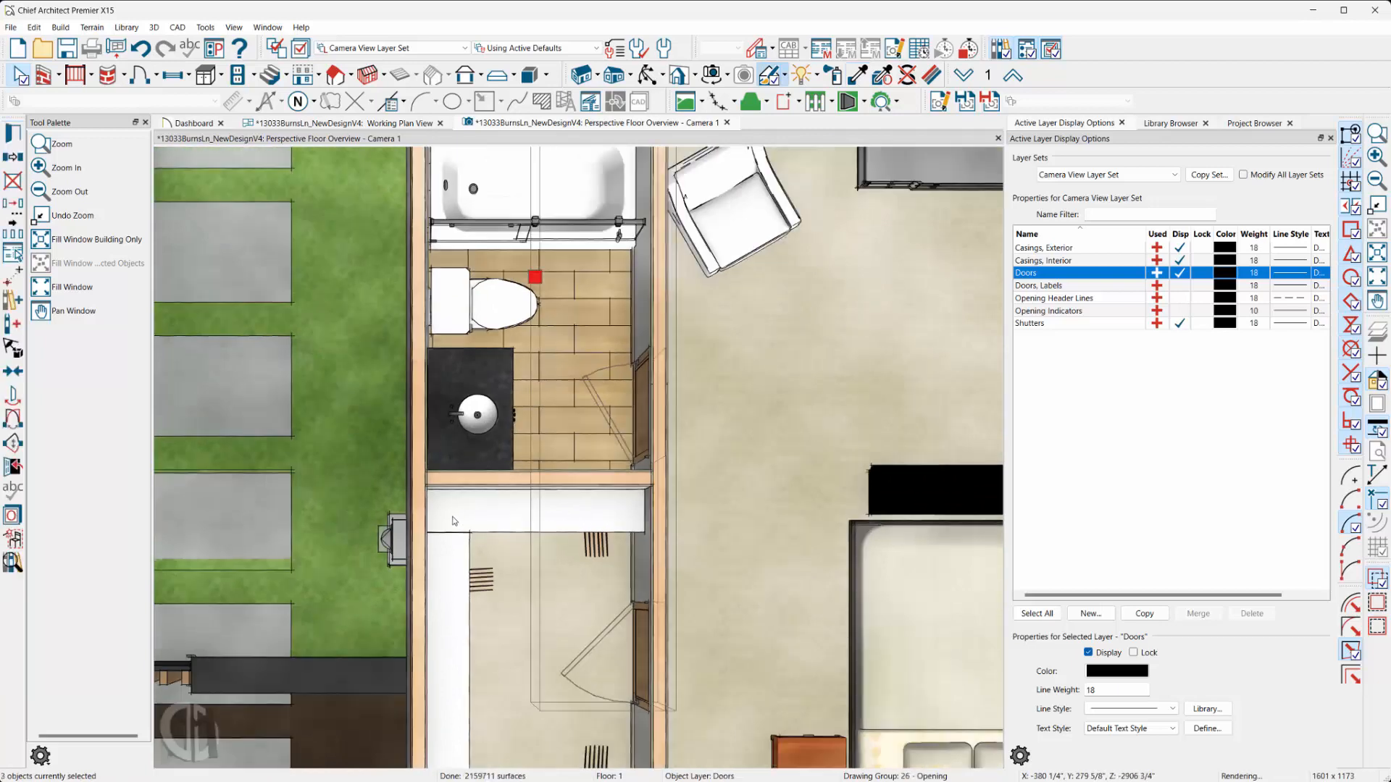
scroll(454, 521, "down", 2)
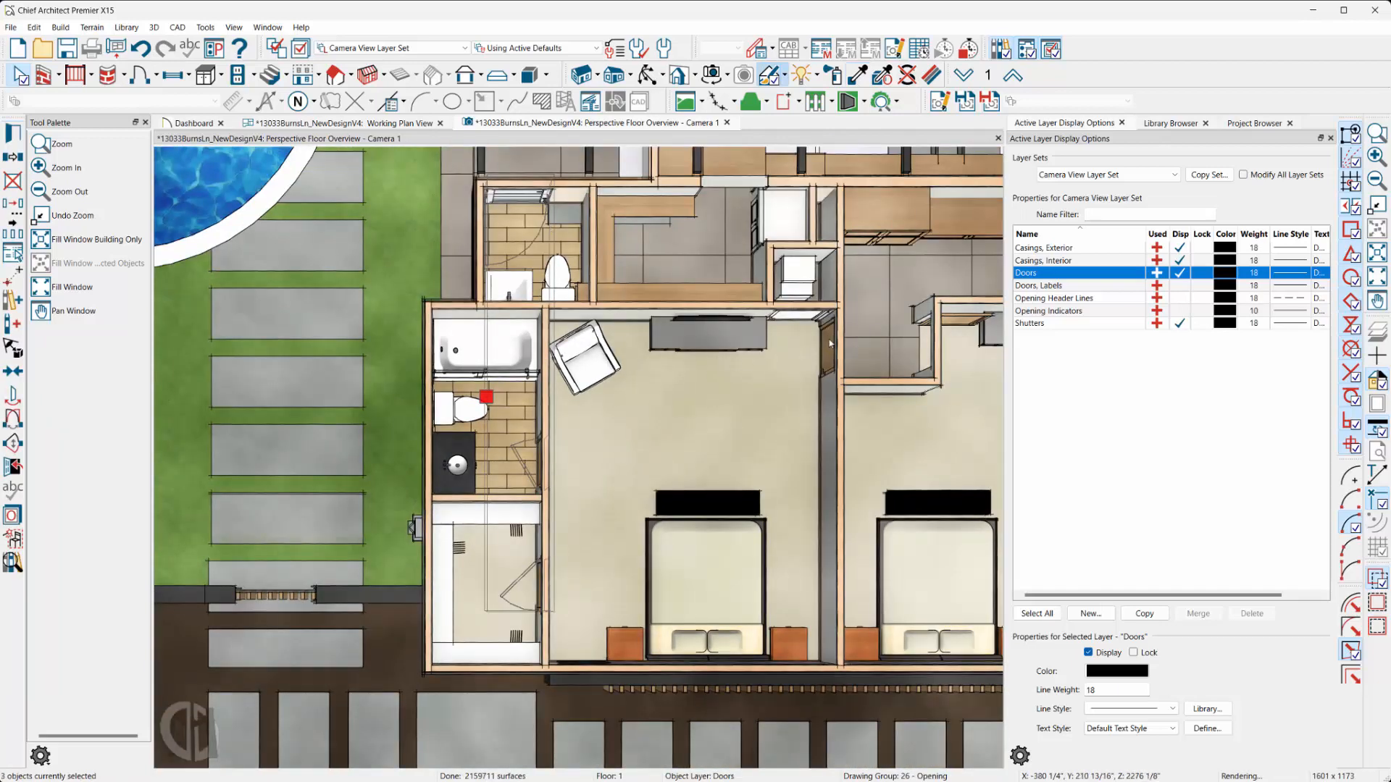
left_click(829, 339)
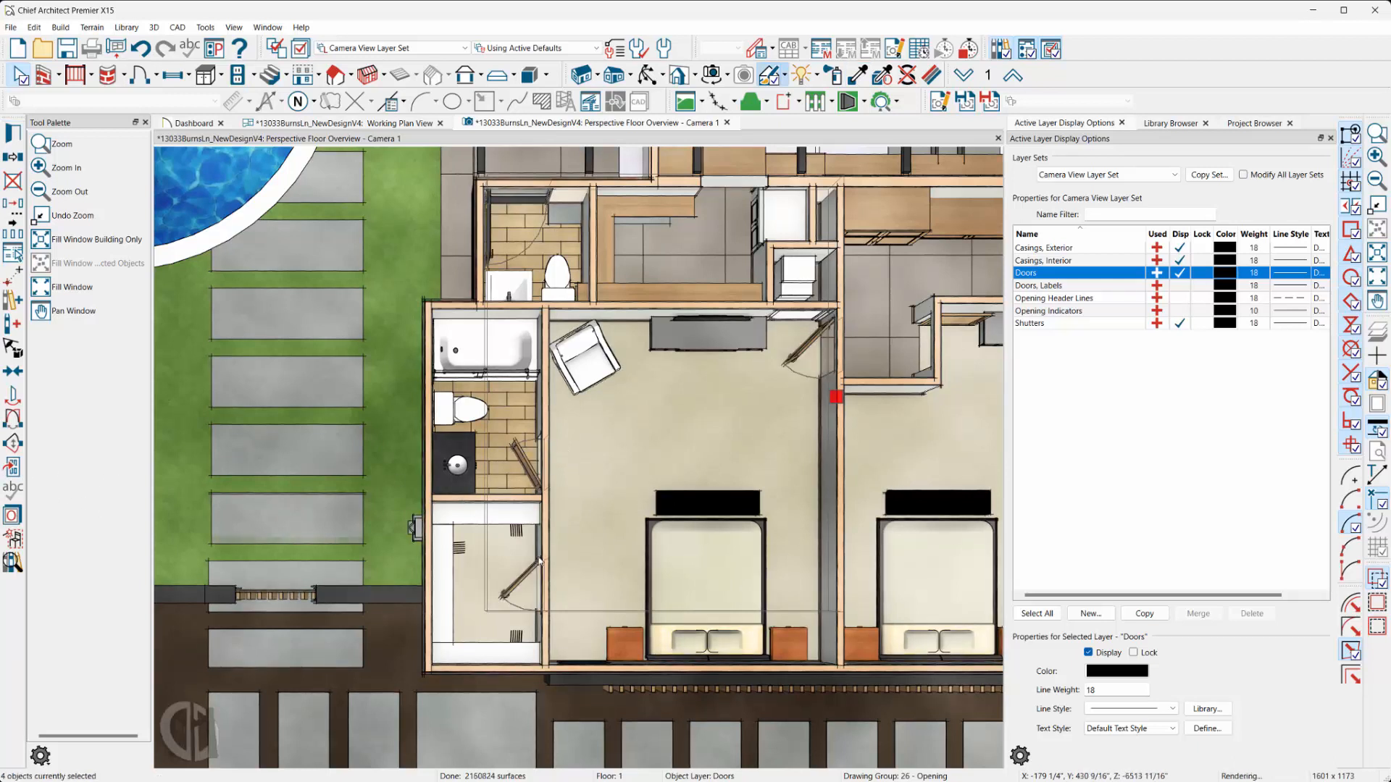
Set the swing angle of the second bedroom's entry door to 45°.
scroll(315, 514, "down", 5)
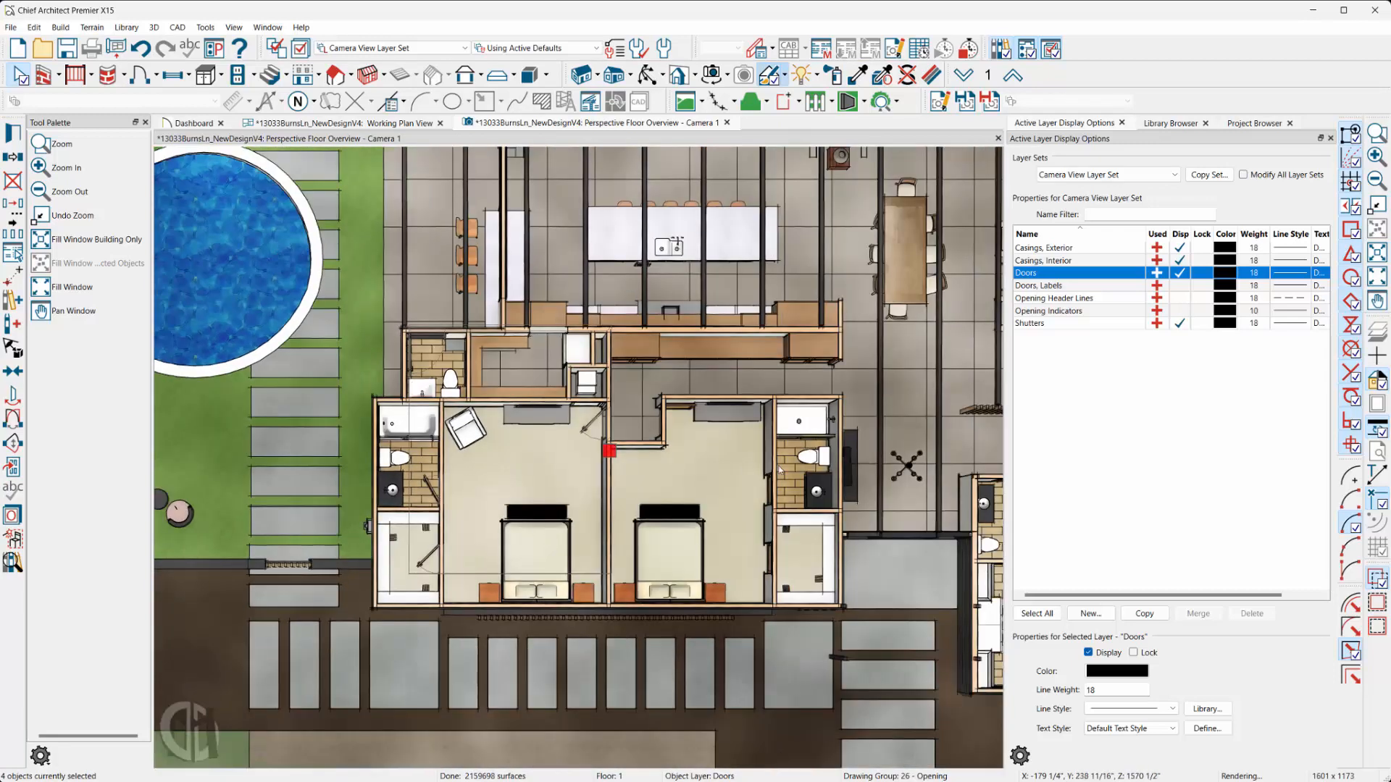
scroll(865, 464, "up", 2)
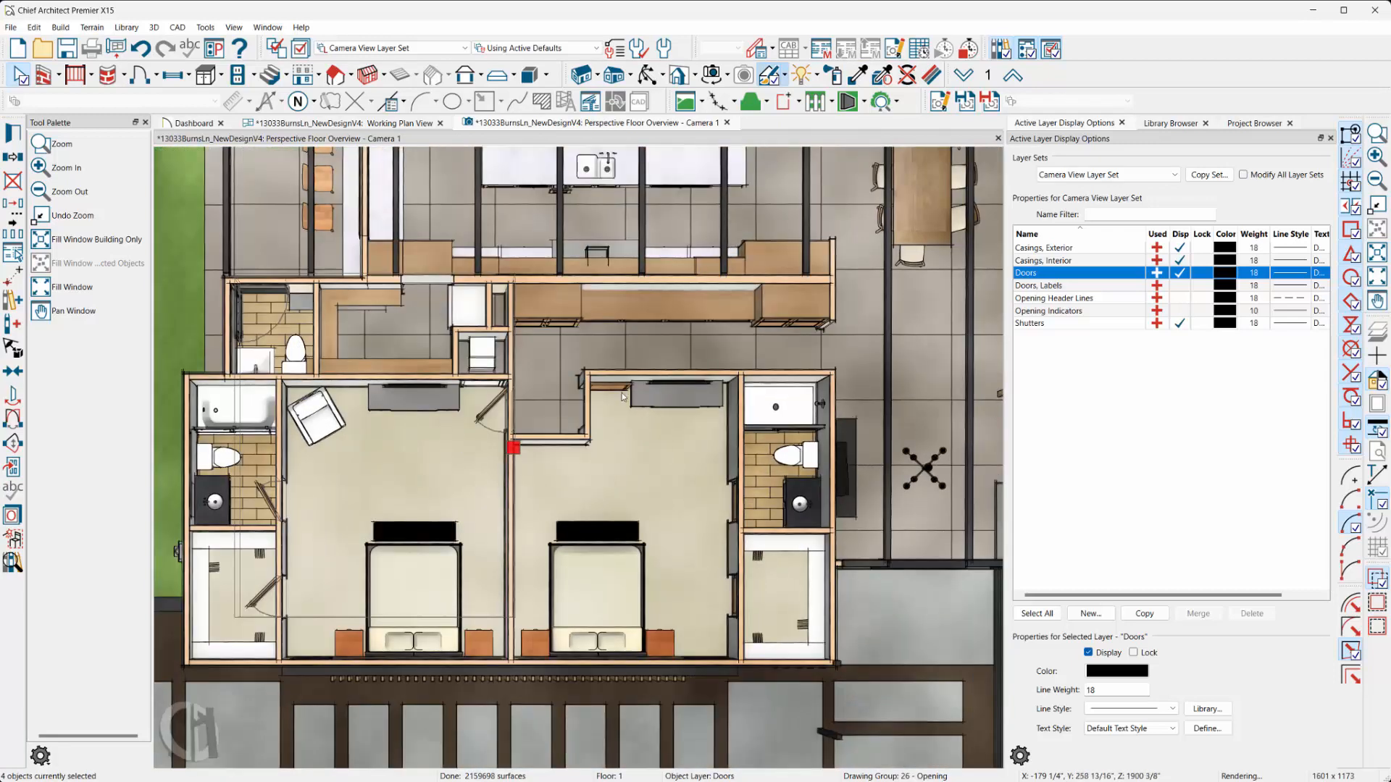
left_click(622, 393)
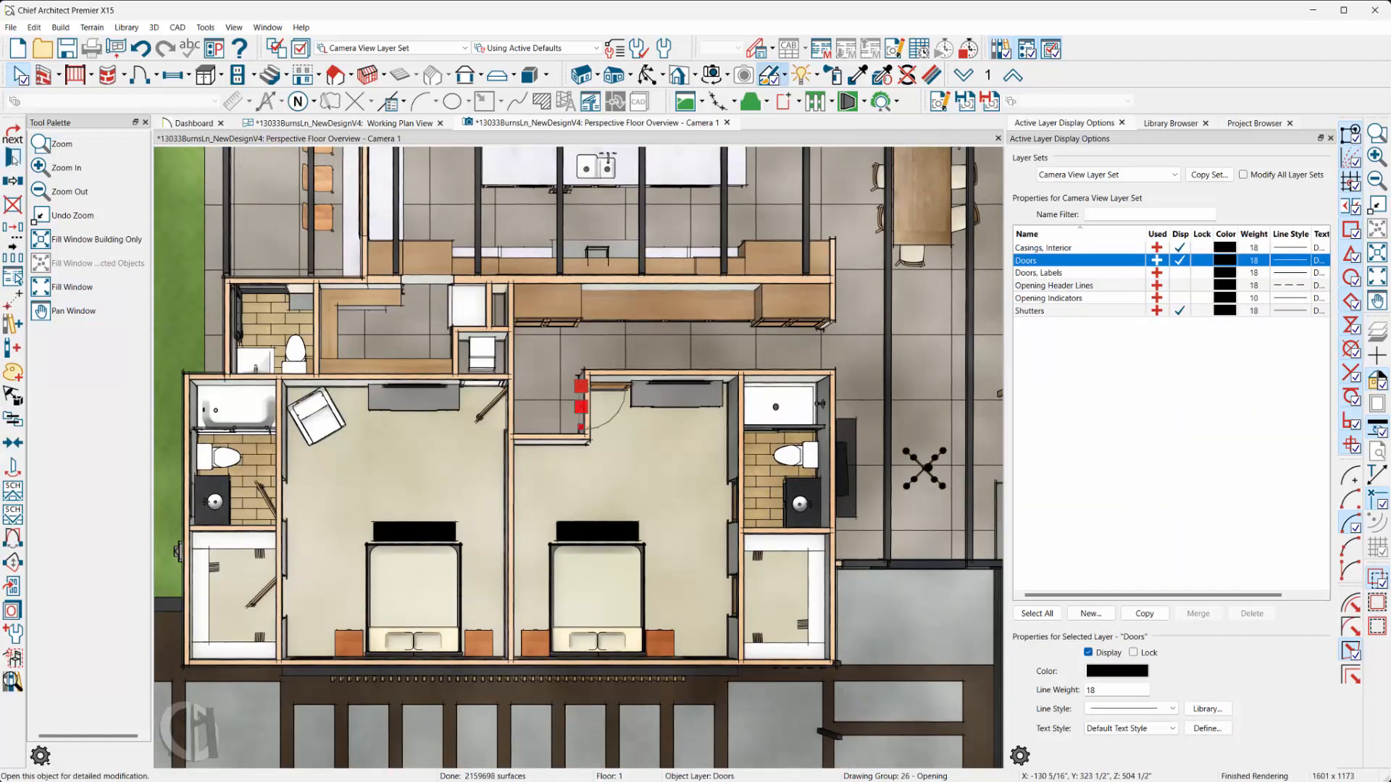
left_click(13, 158)
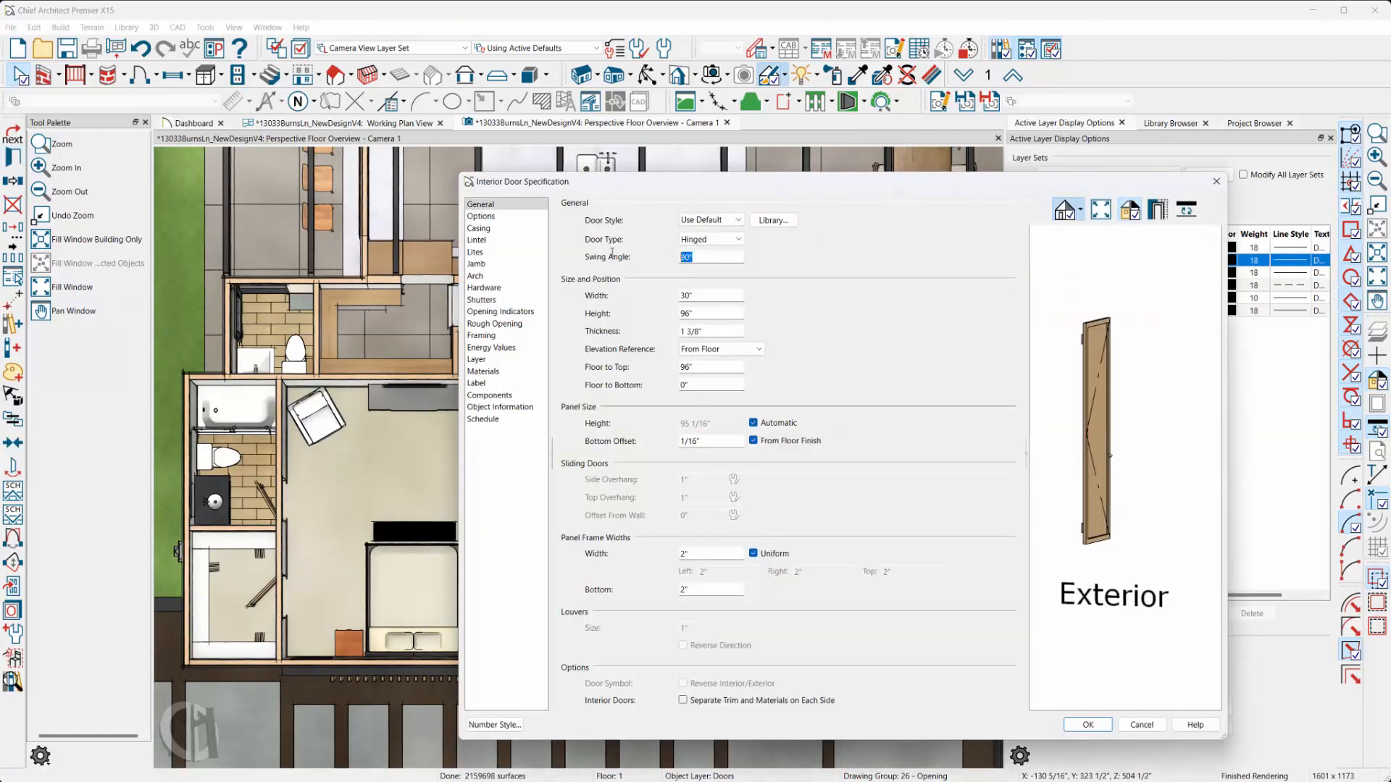
type("5")
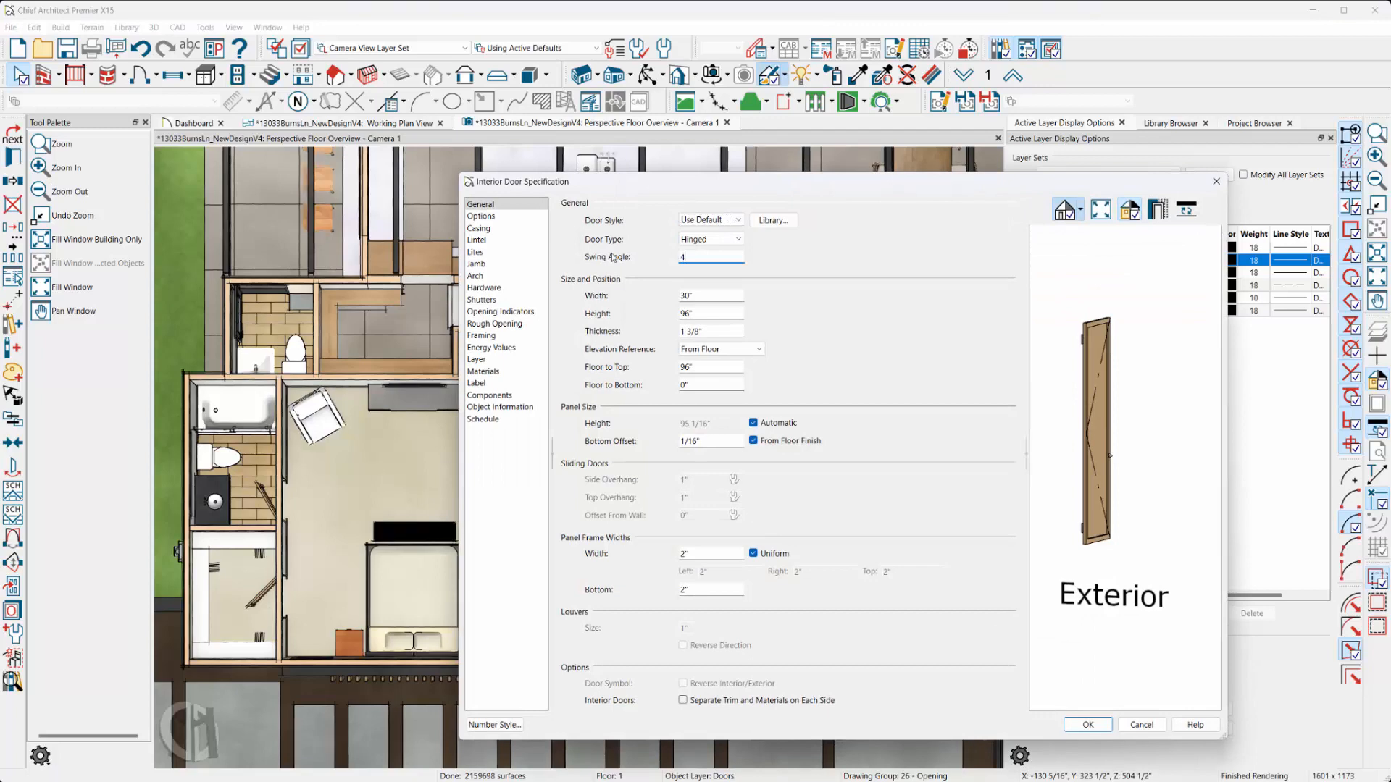
left_click(1088, 725)
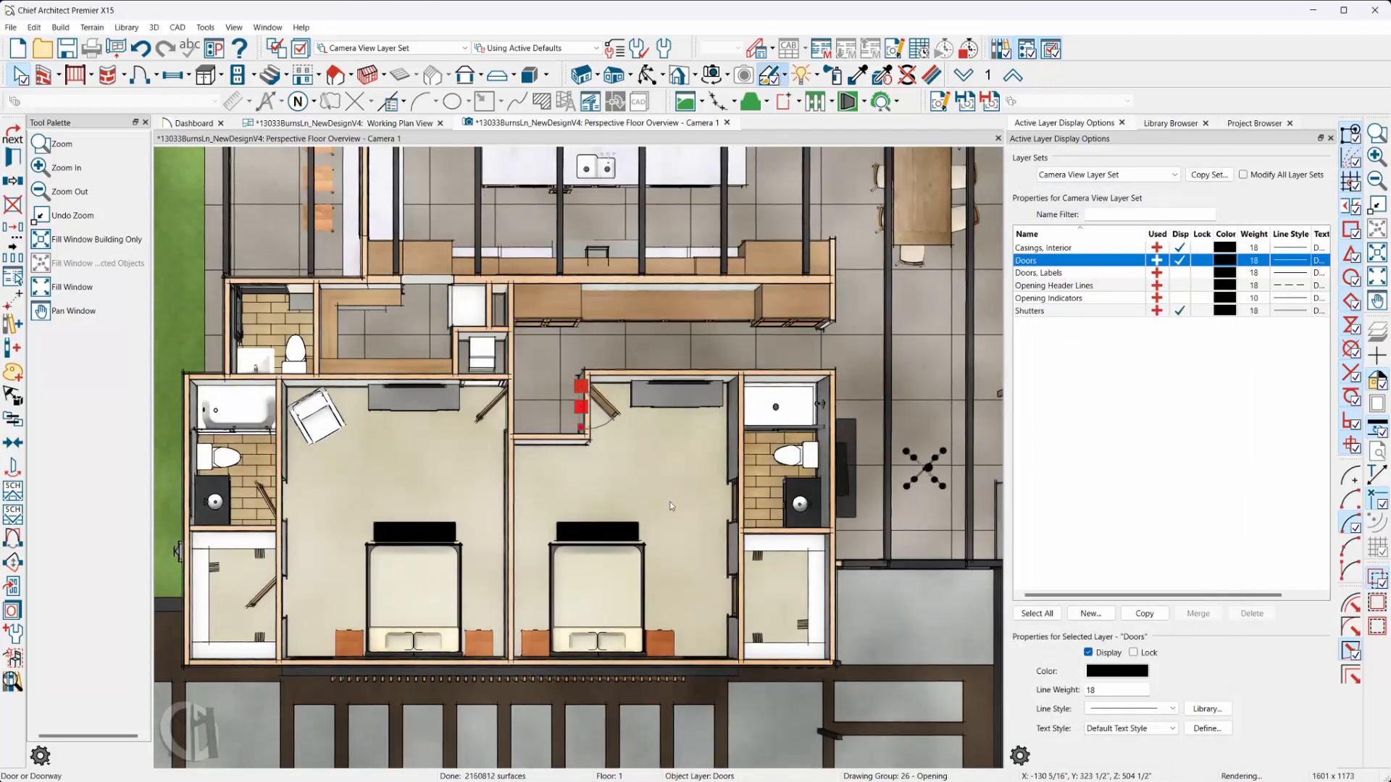
Swing open the second bedroom's bathroom and closet doors together.
scroll(683, 539, "up", 4)
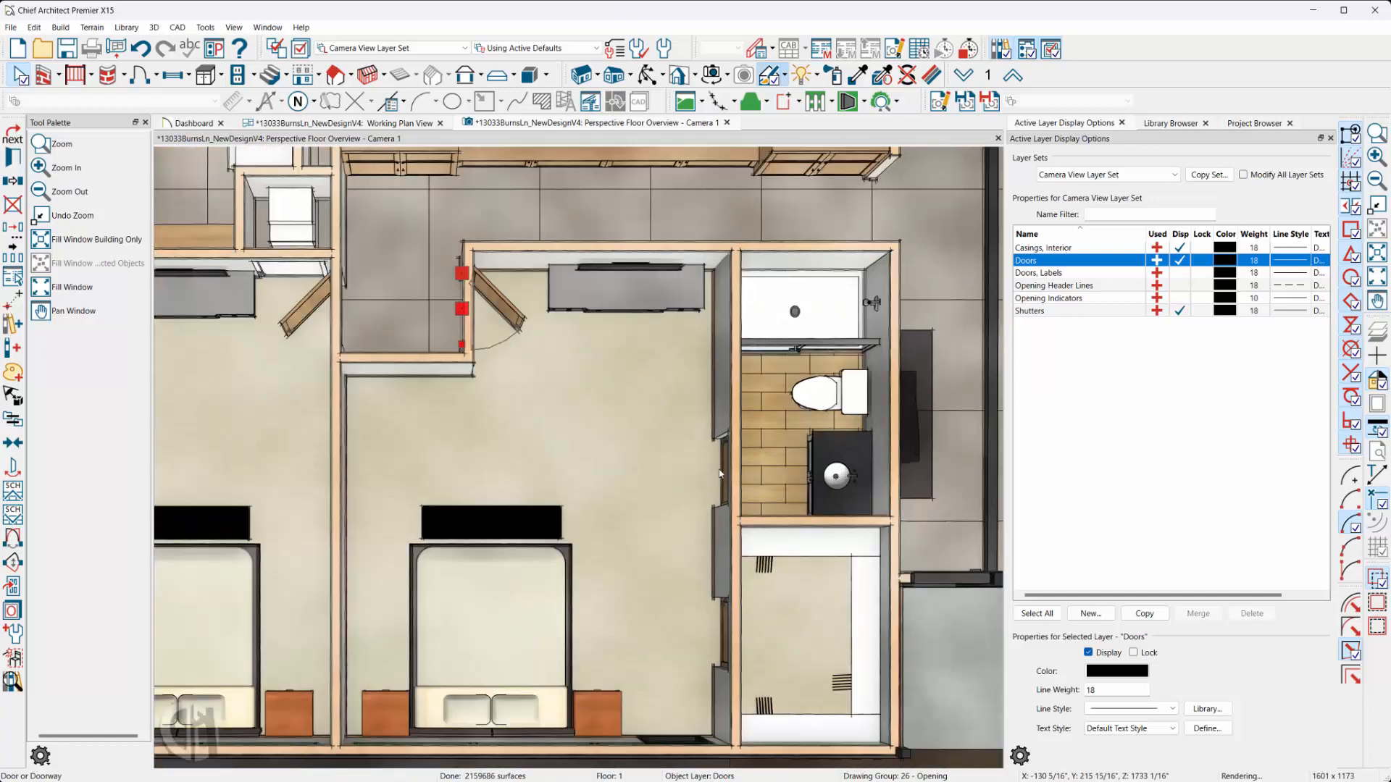
left_click(719, 474)
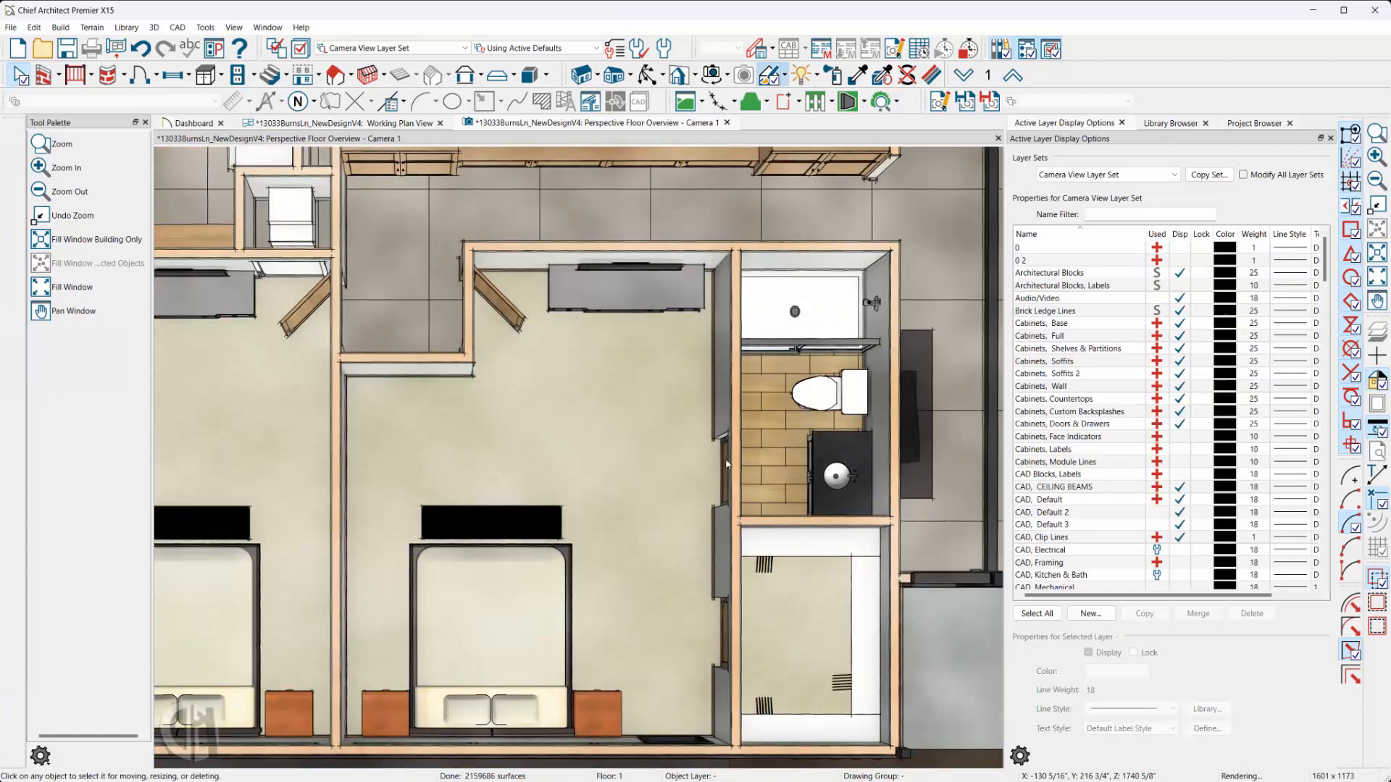
left_click(725, 633, "shift")
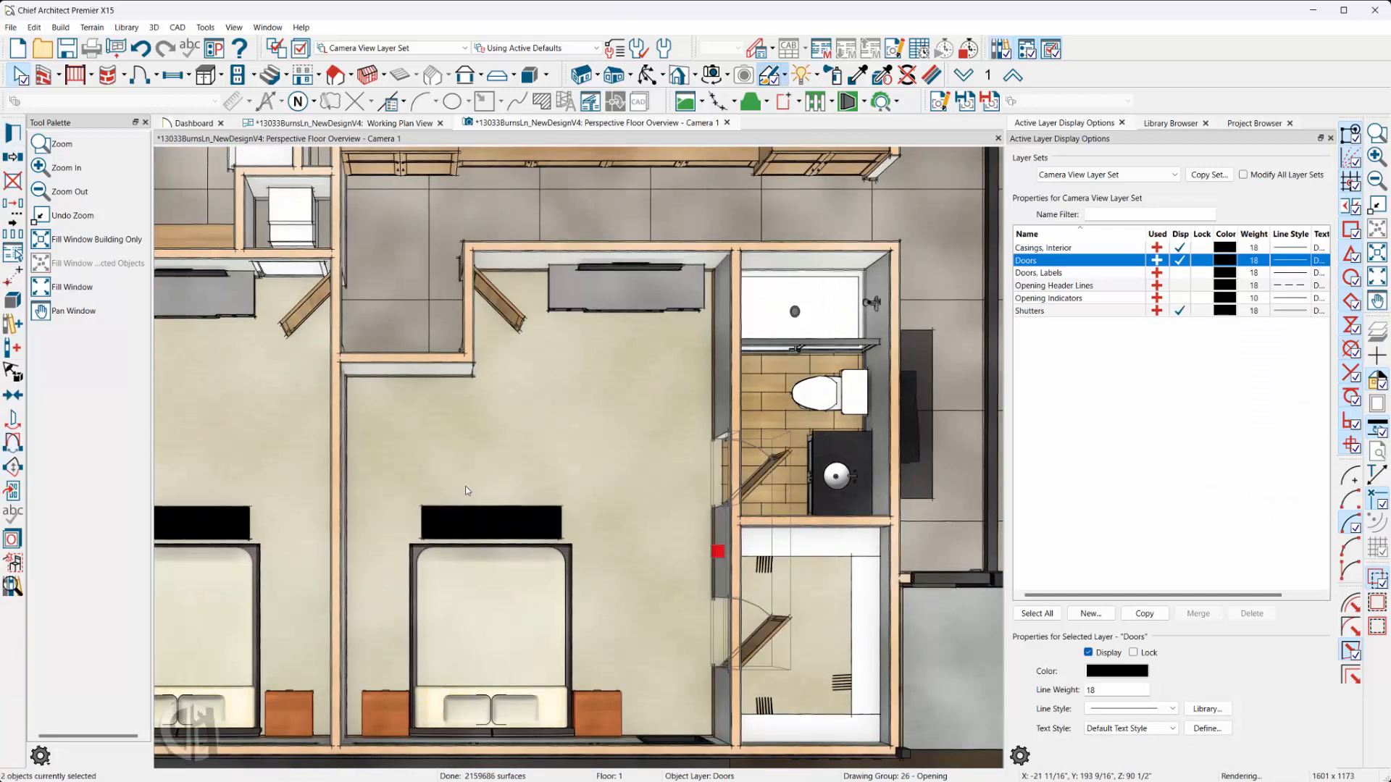
Swing open the door of the small bathroom by the entry together with the door of the adjoining tiled room.
scroll(466, 491, "down", 5)
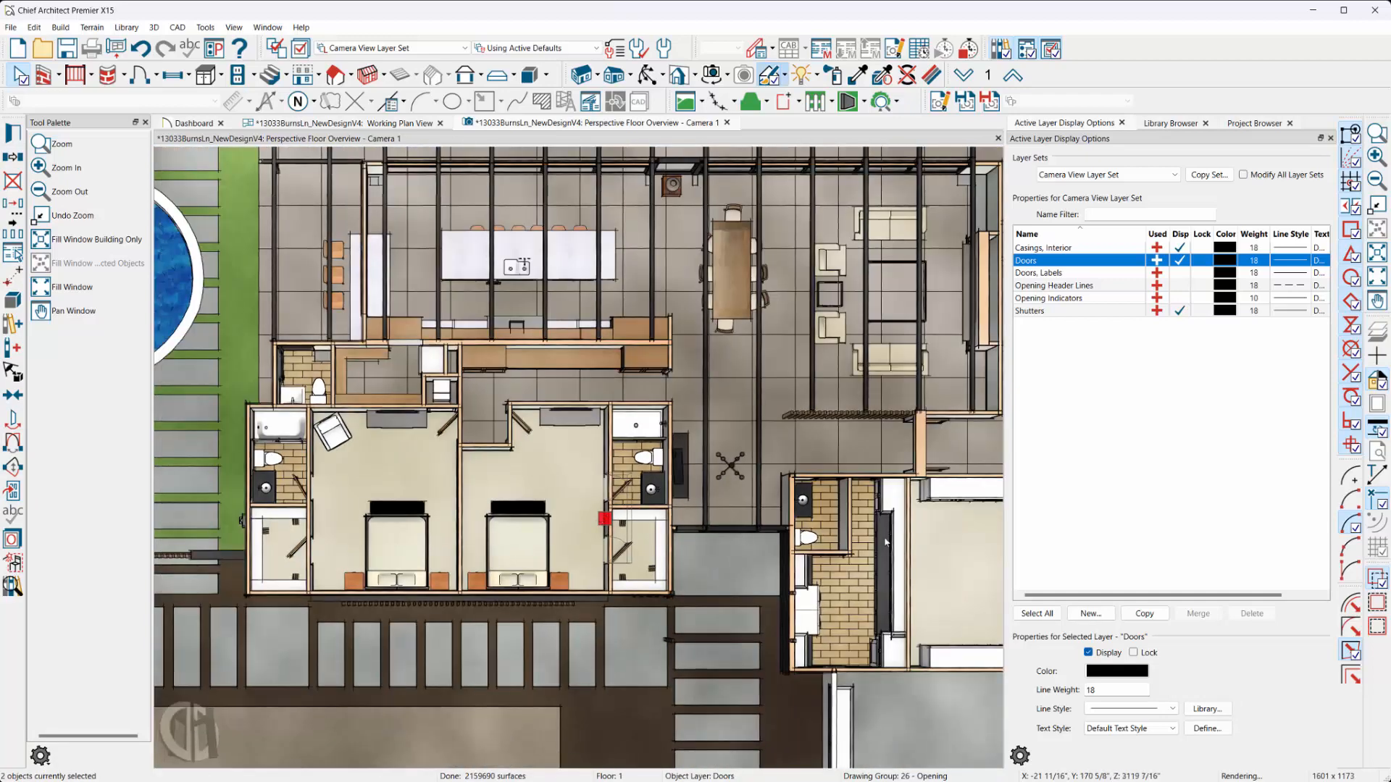
scroll(885, 542, "up", 8)
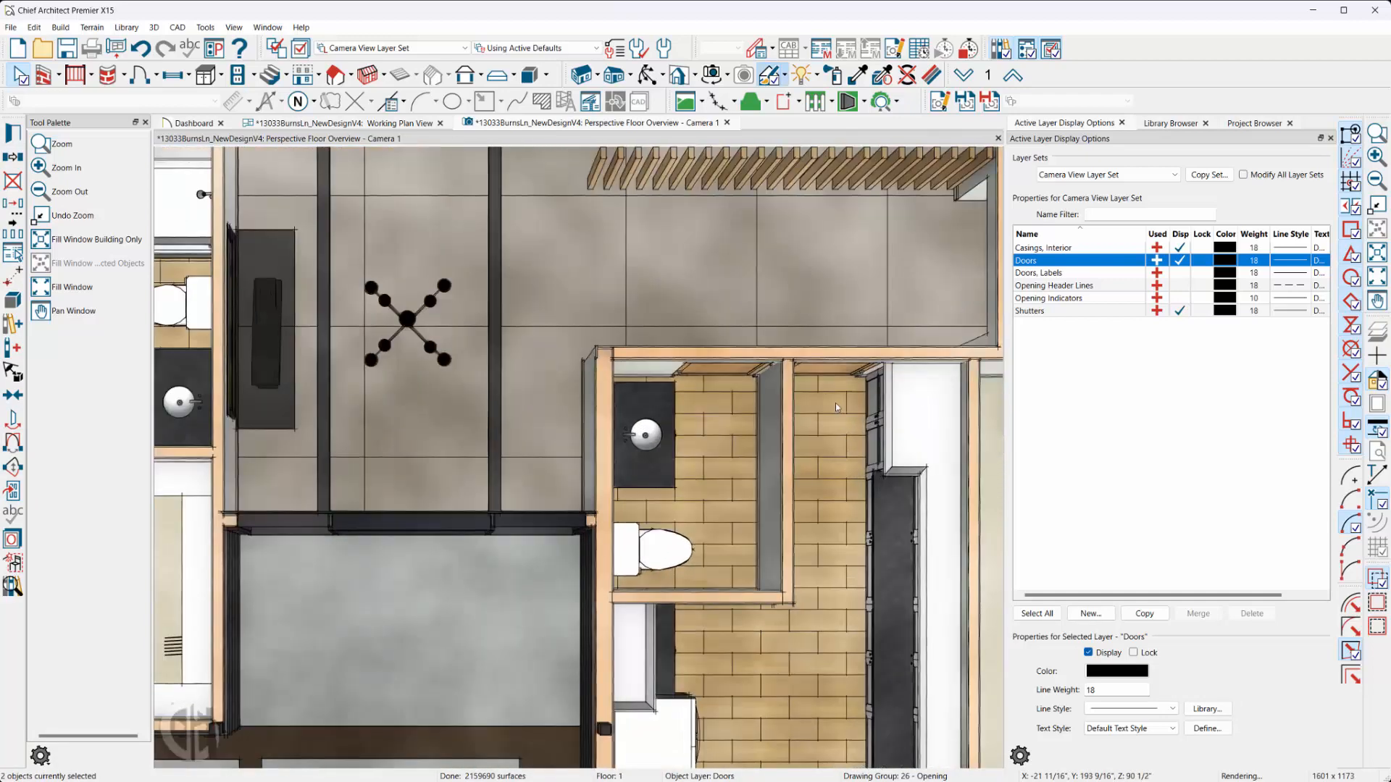
left_click(700, 342)
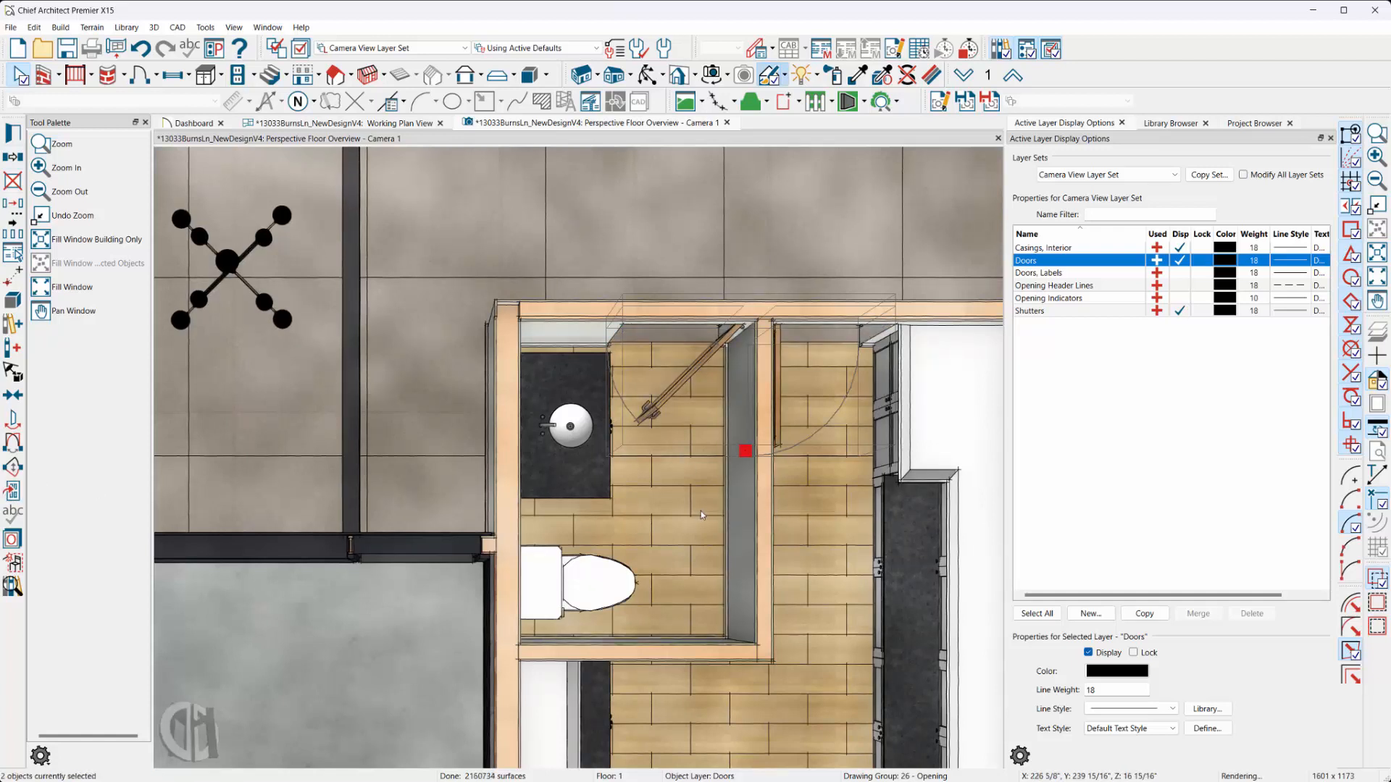
scroll(701, 515, "down", 4)
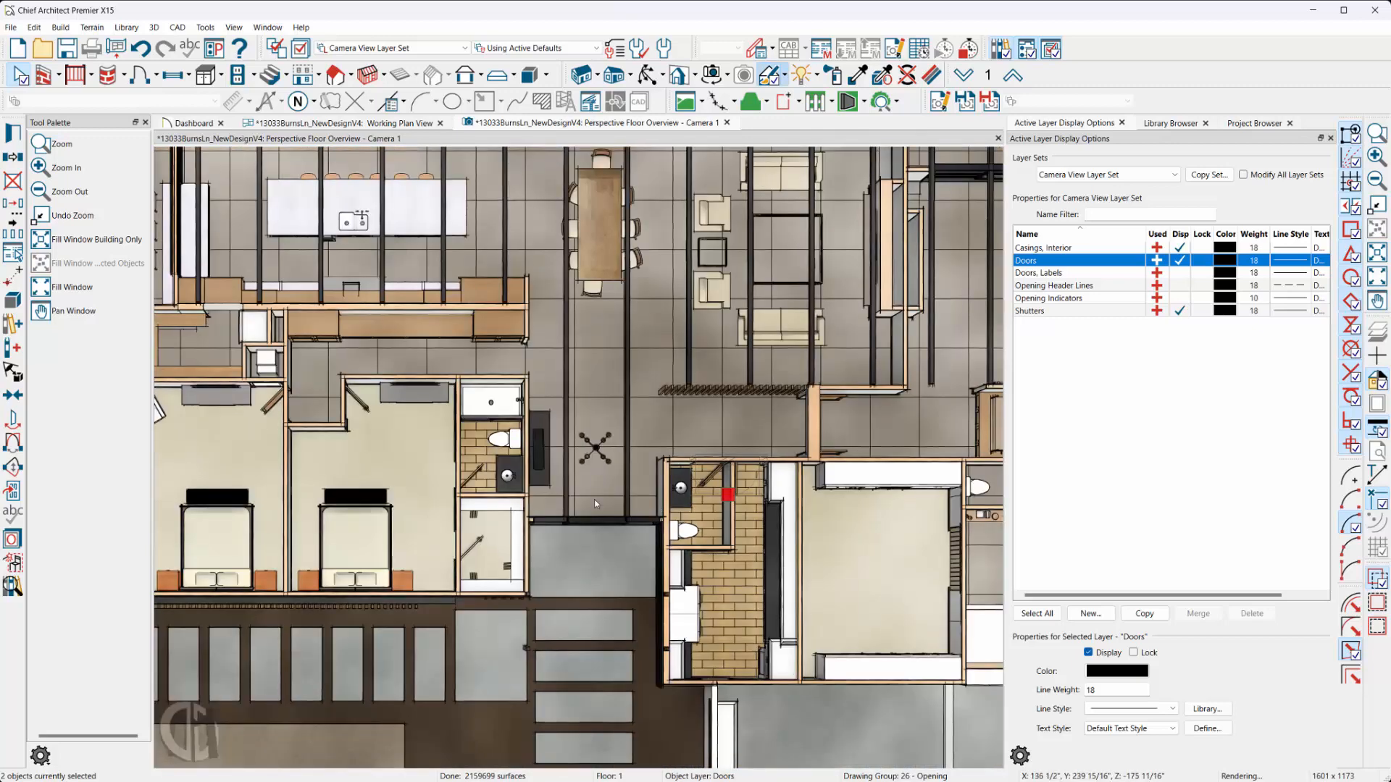
scroll(595, 504, "down", 3)
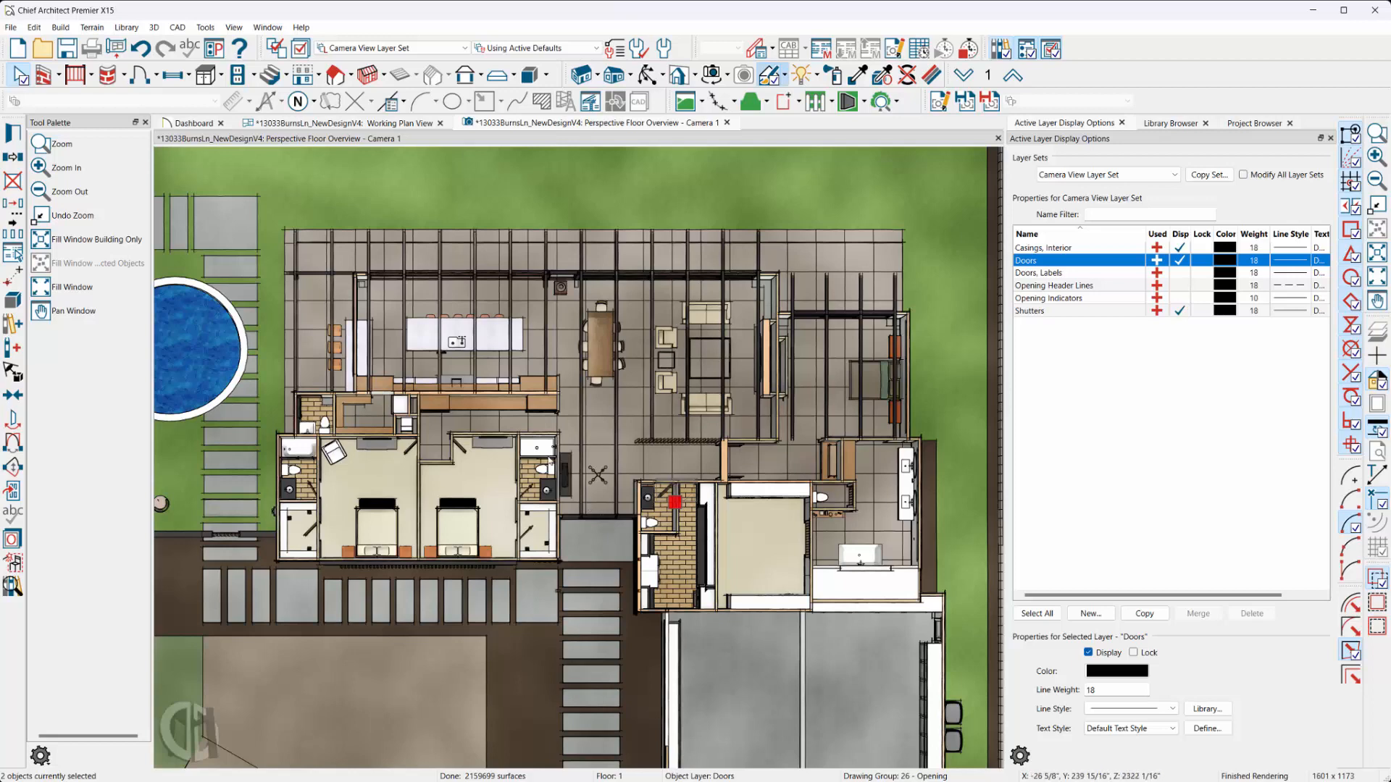
scroll(579, 496, "up", 1)
scroll(584, 496, "down", 2)
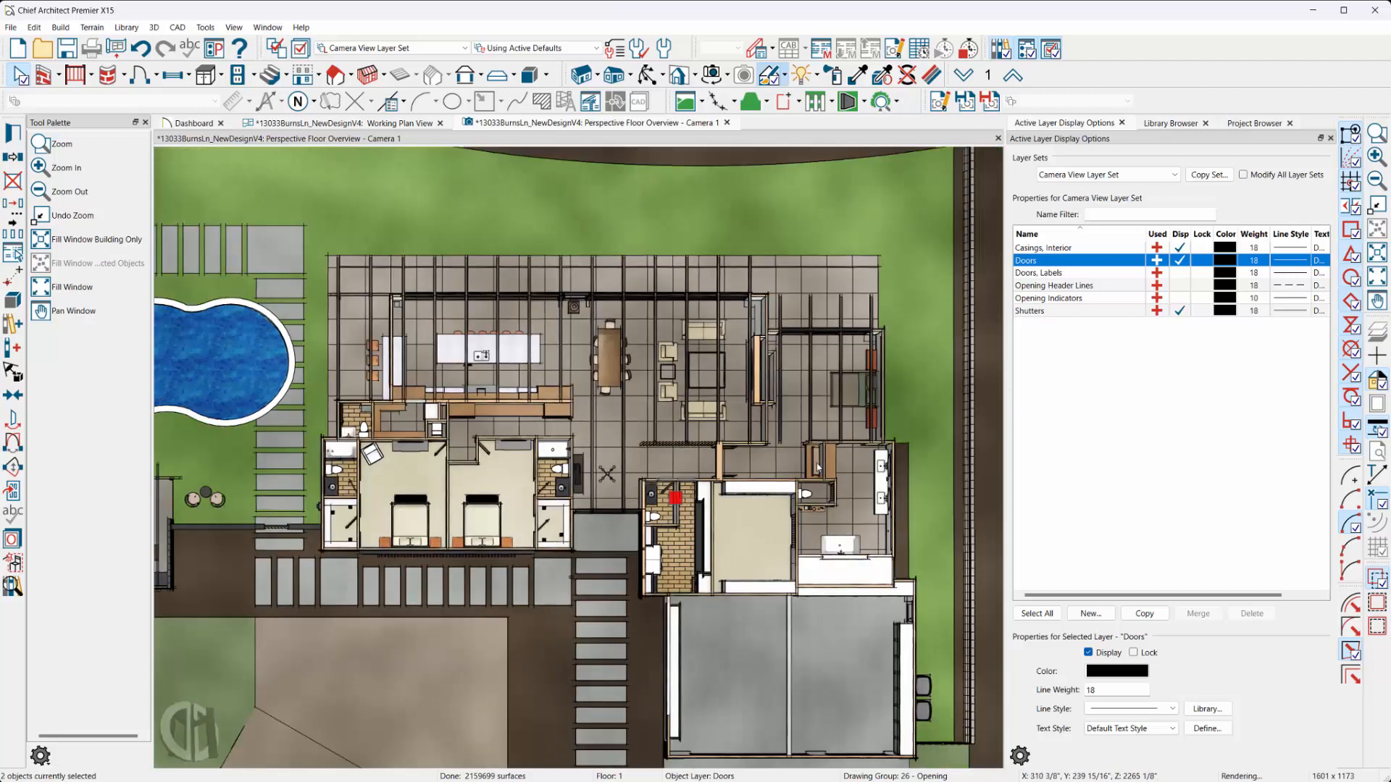
Hide the CAD, CEILING BEAMS layer in the camera view so the beams no longer cover the living areas.
scroll(664, 420, "up", 3)
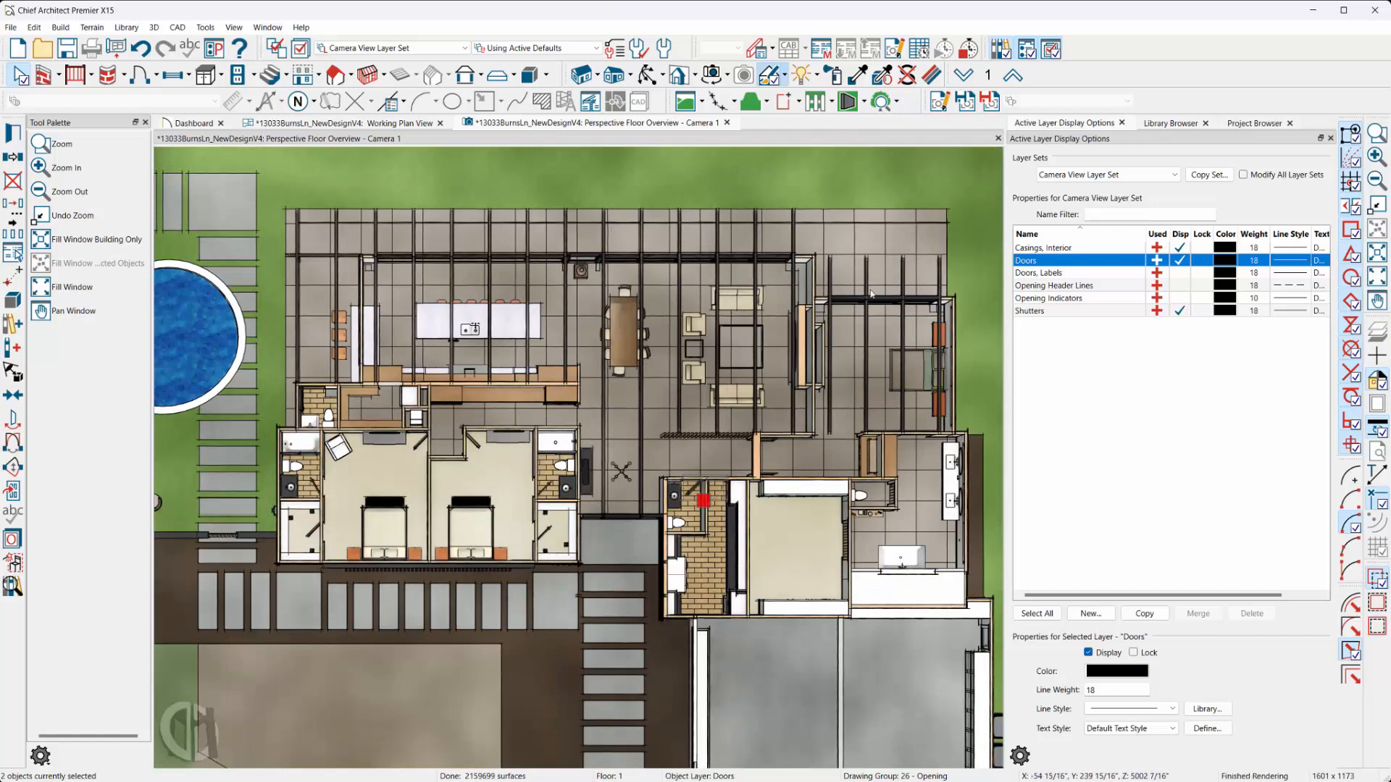
left_click(863, 191)
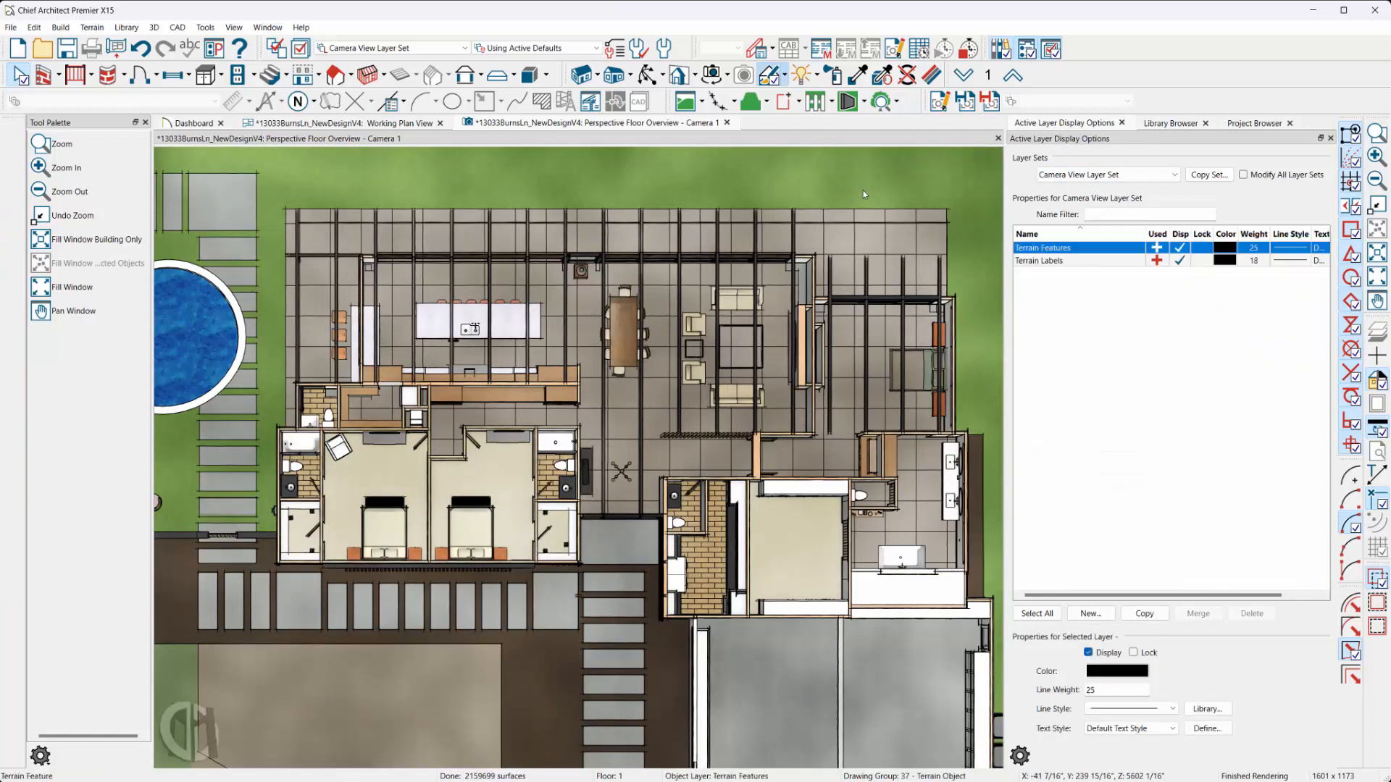
key("Escape")
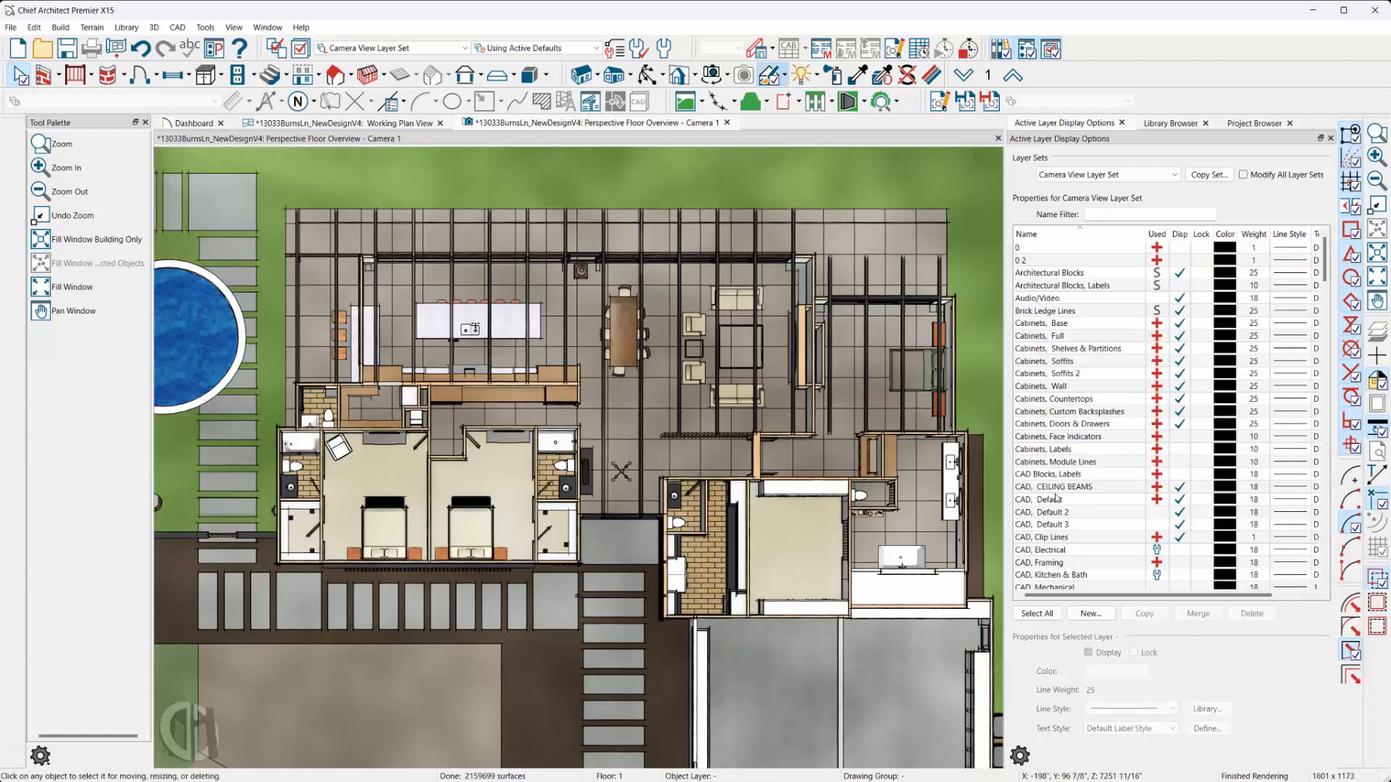
left_click(1176, 490)
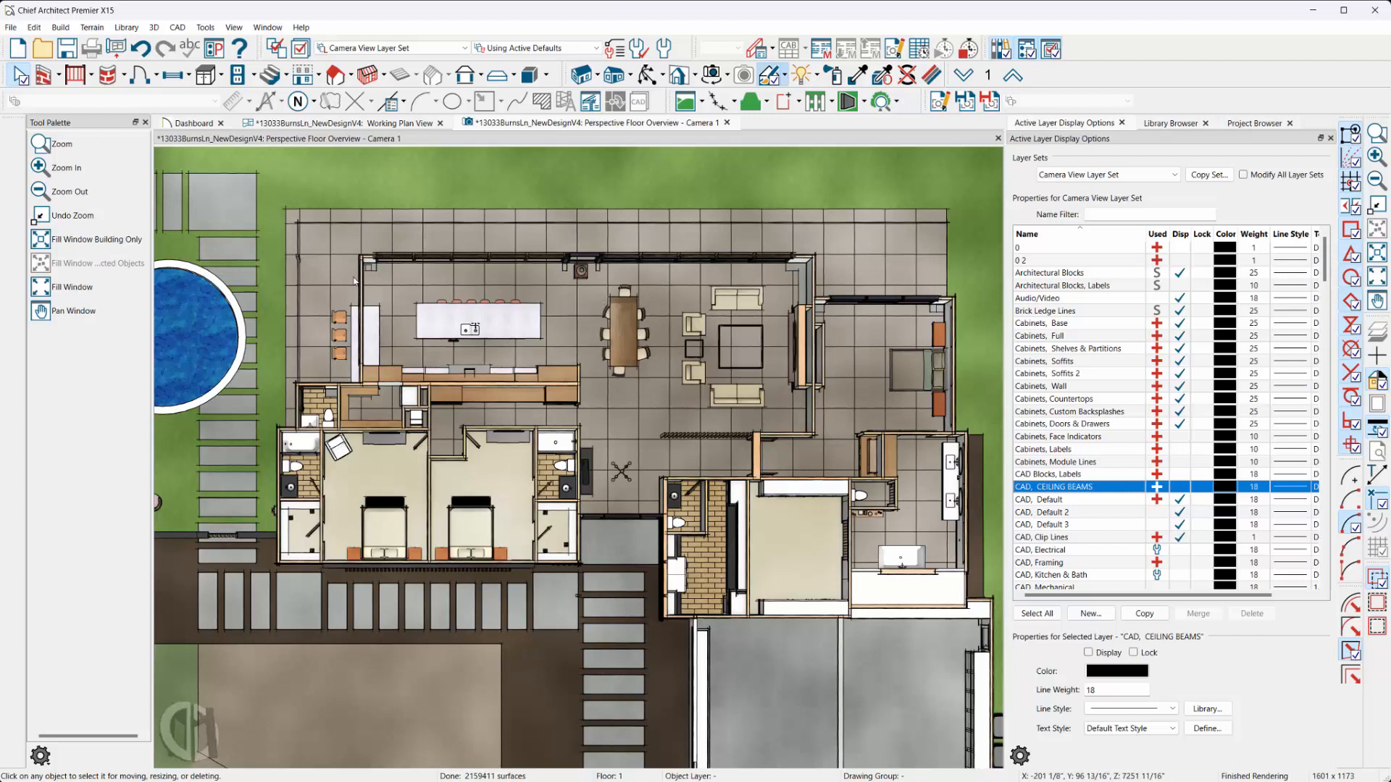
Set the pattern width and height of the living area's Uptown Taupe Speckle floor tile to 60".
left_click(932, 75)
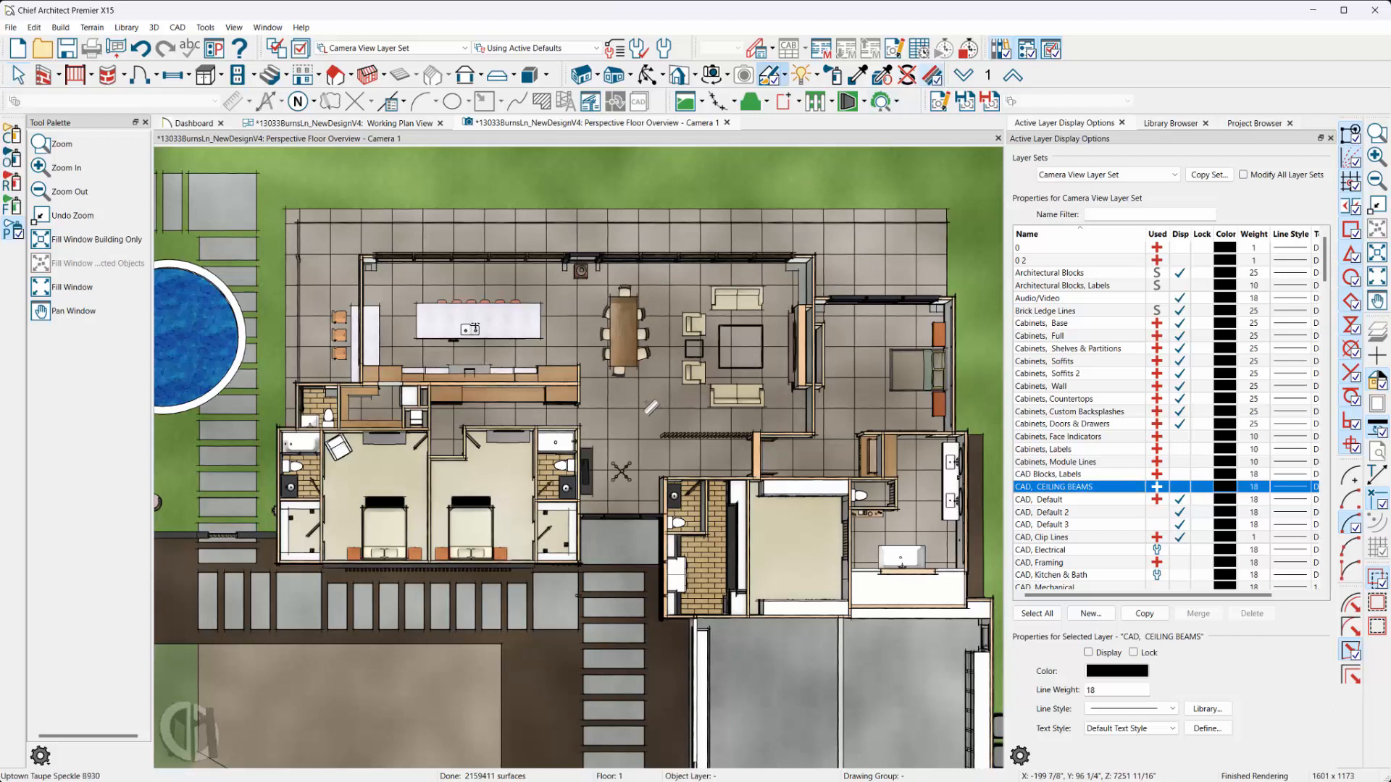
left_click(646, 403)
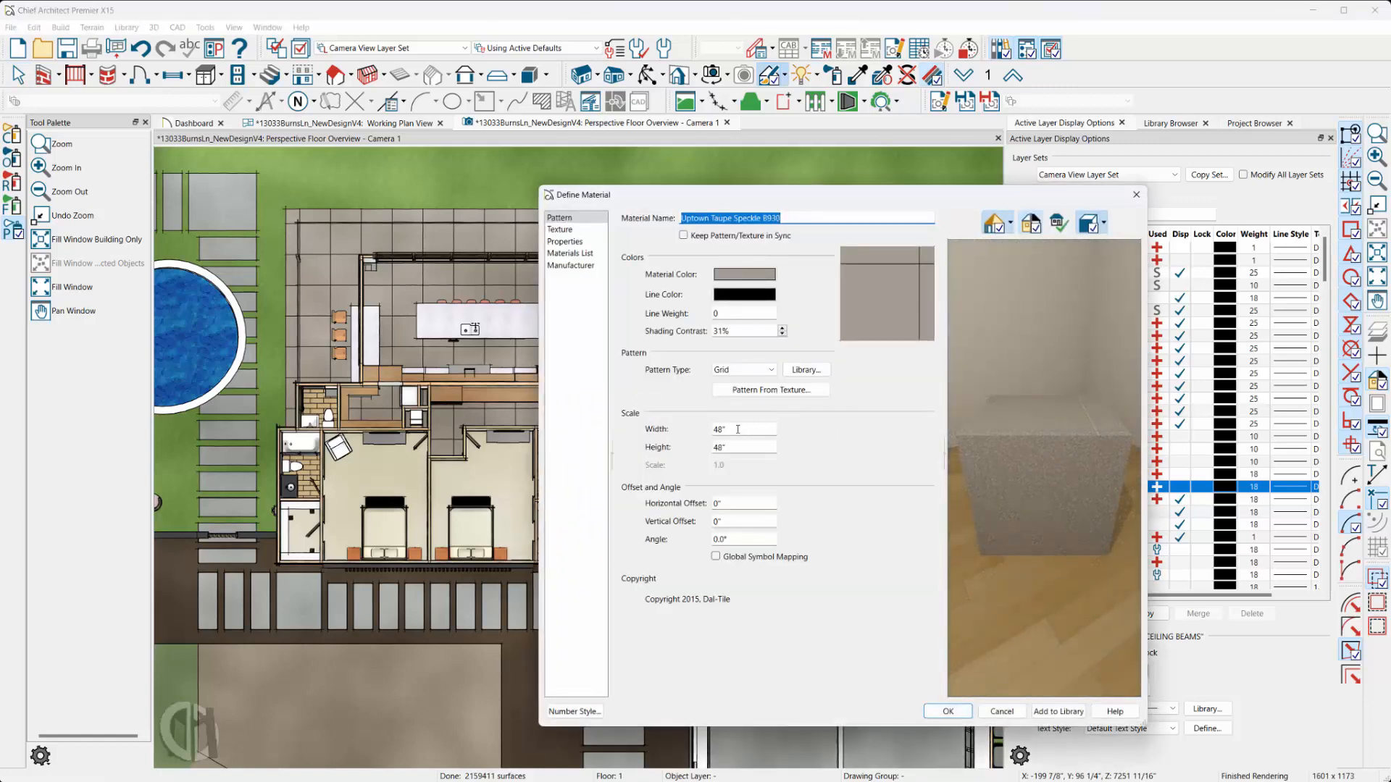
left_click_drag(740, 428, 657, 429)
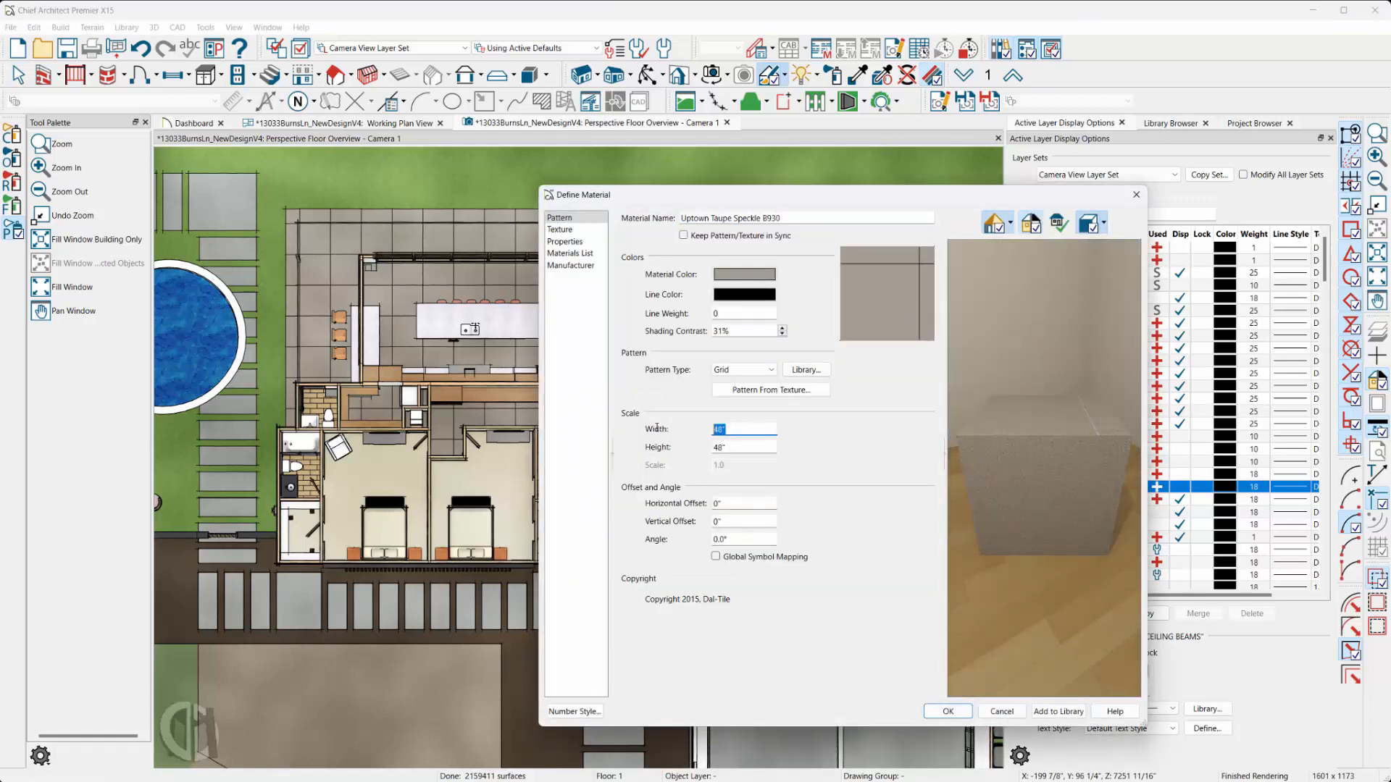
key("Tab")
type("60")
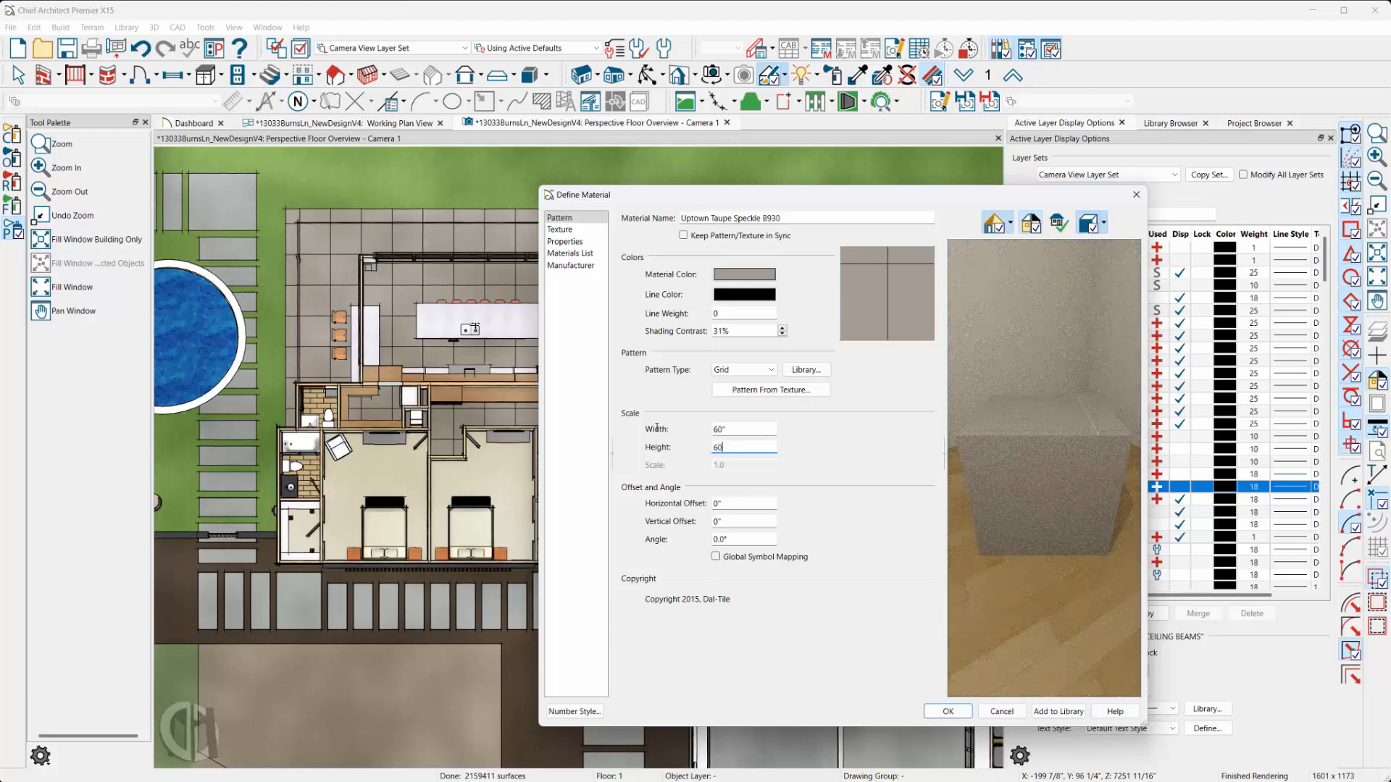
key("Tab")
Rotate the floor tile's pattern to a 45° angle and apply the material change.
left_click_drag(727, 540, 698, 540)
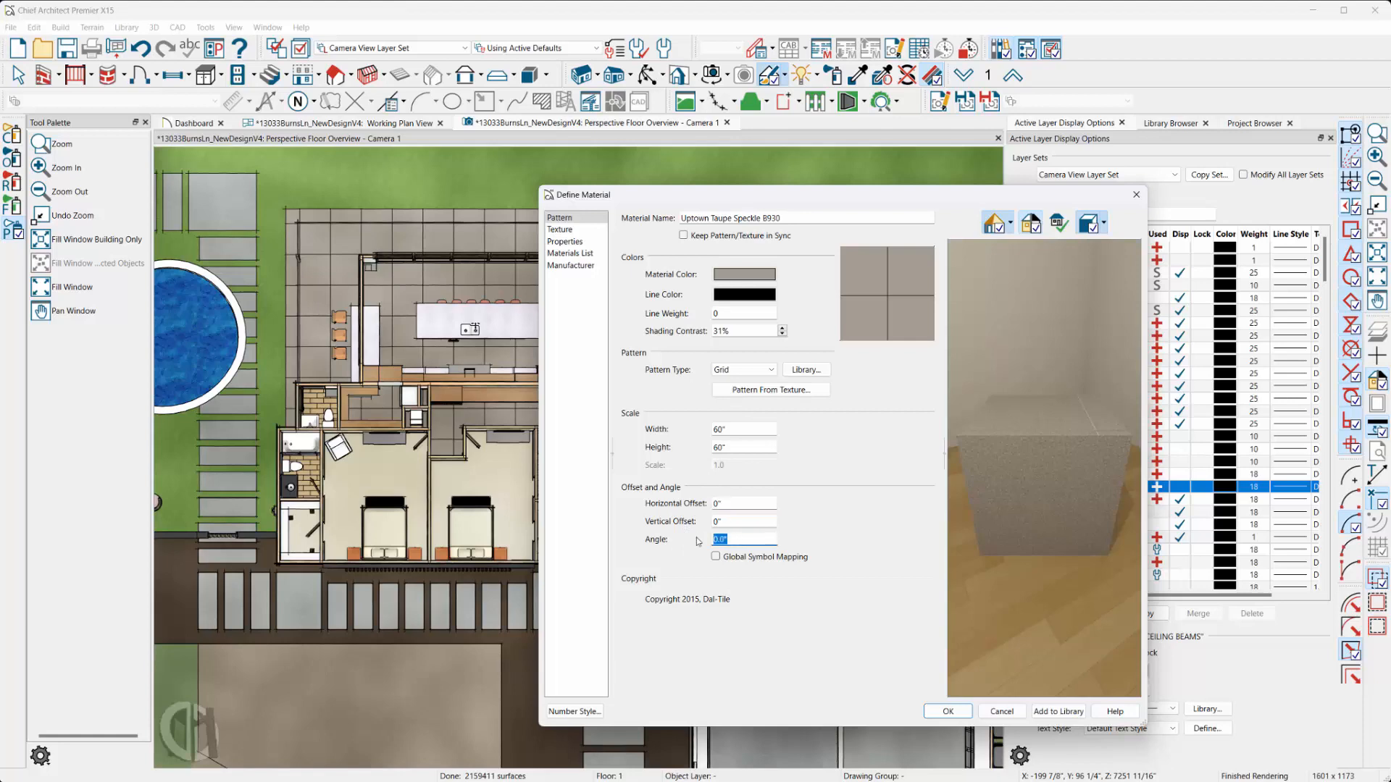
key("Tab")
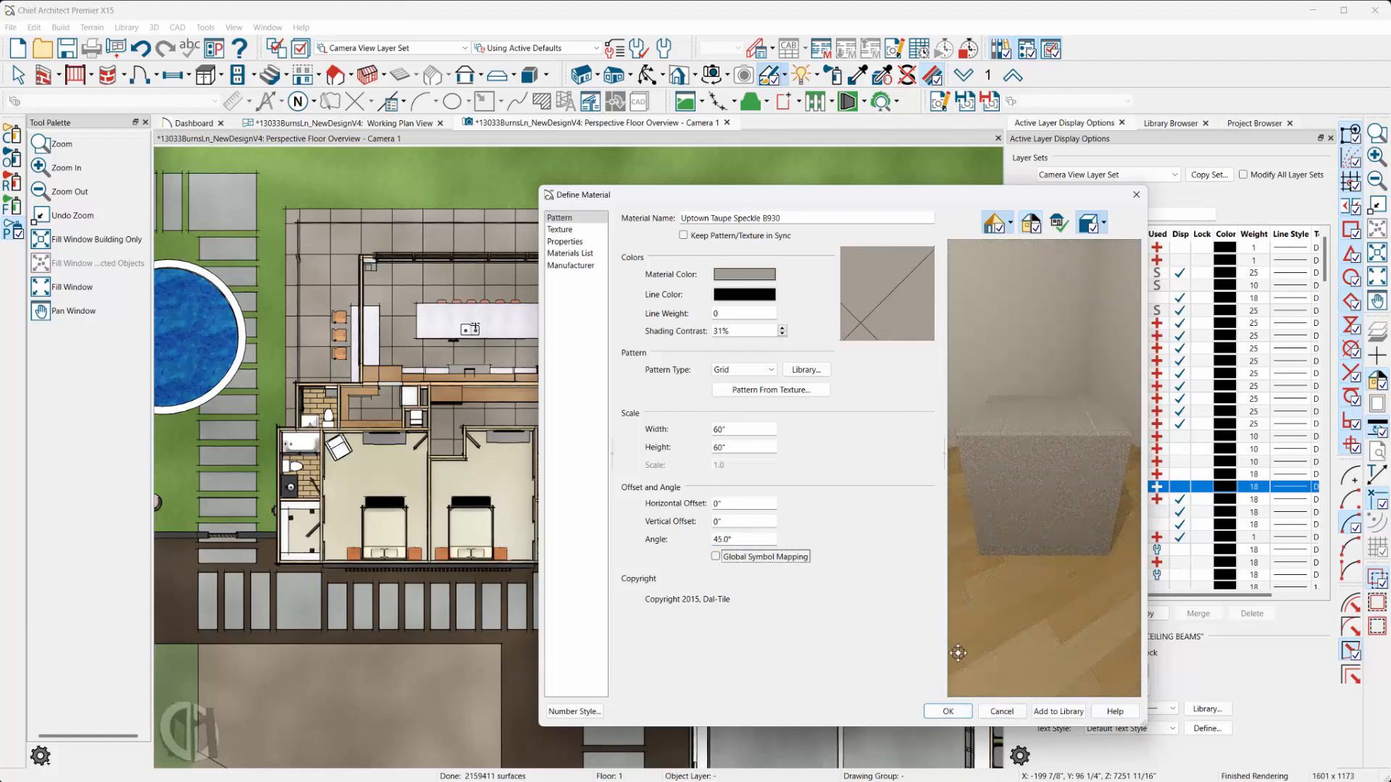
left_click(948, 712)
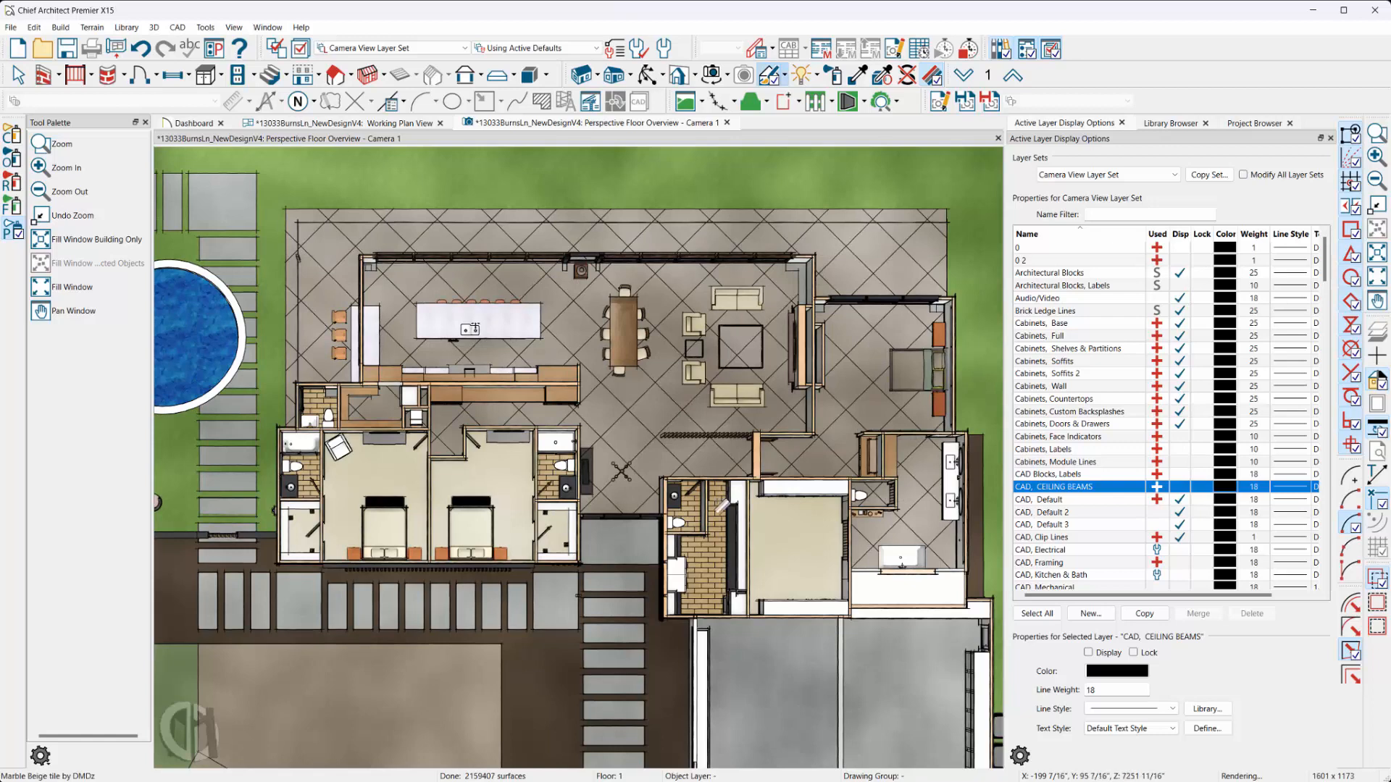
key("space")
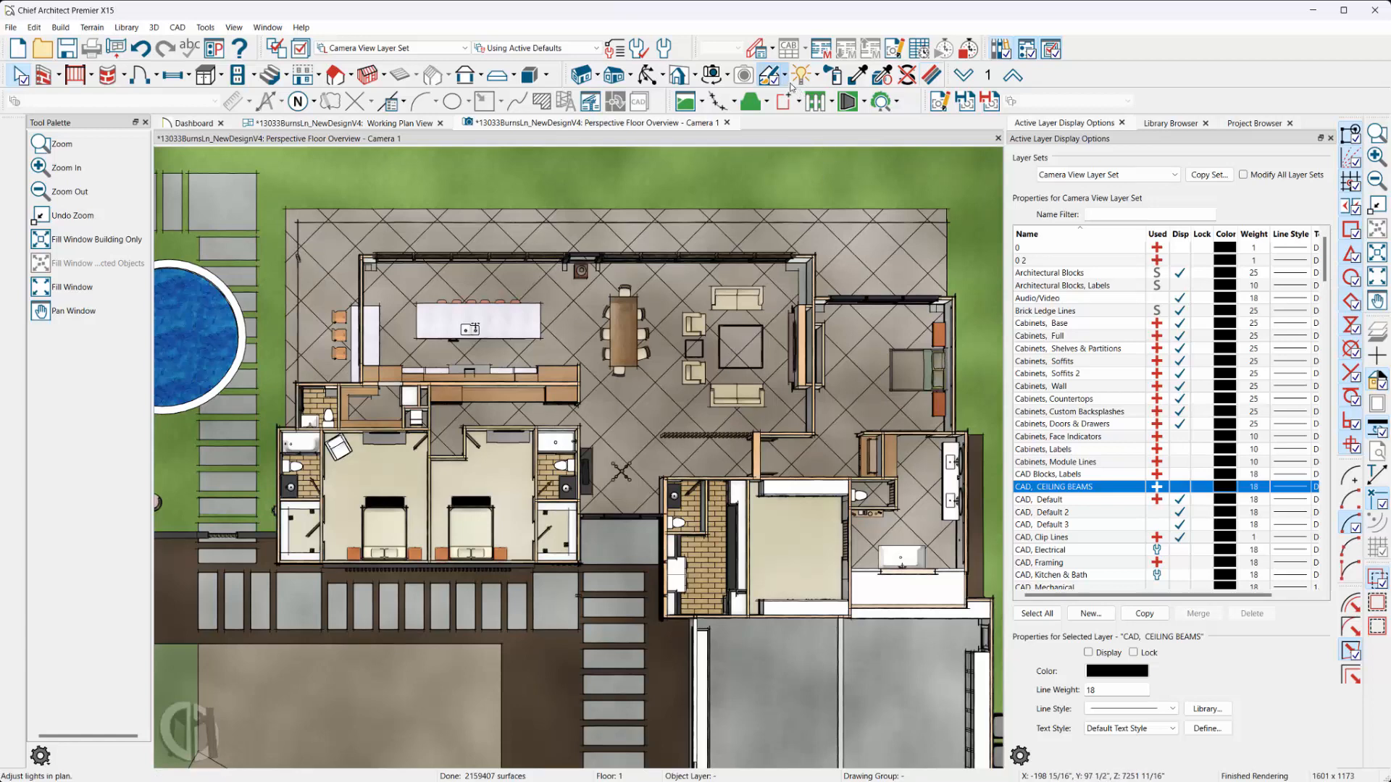
Toggle on reflections, shadows and edge smoothing when idle for the floor overview.
left_click(693, 76)
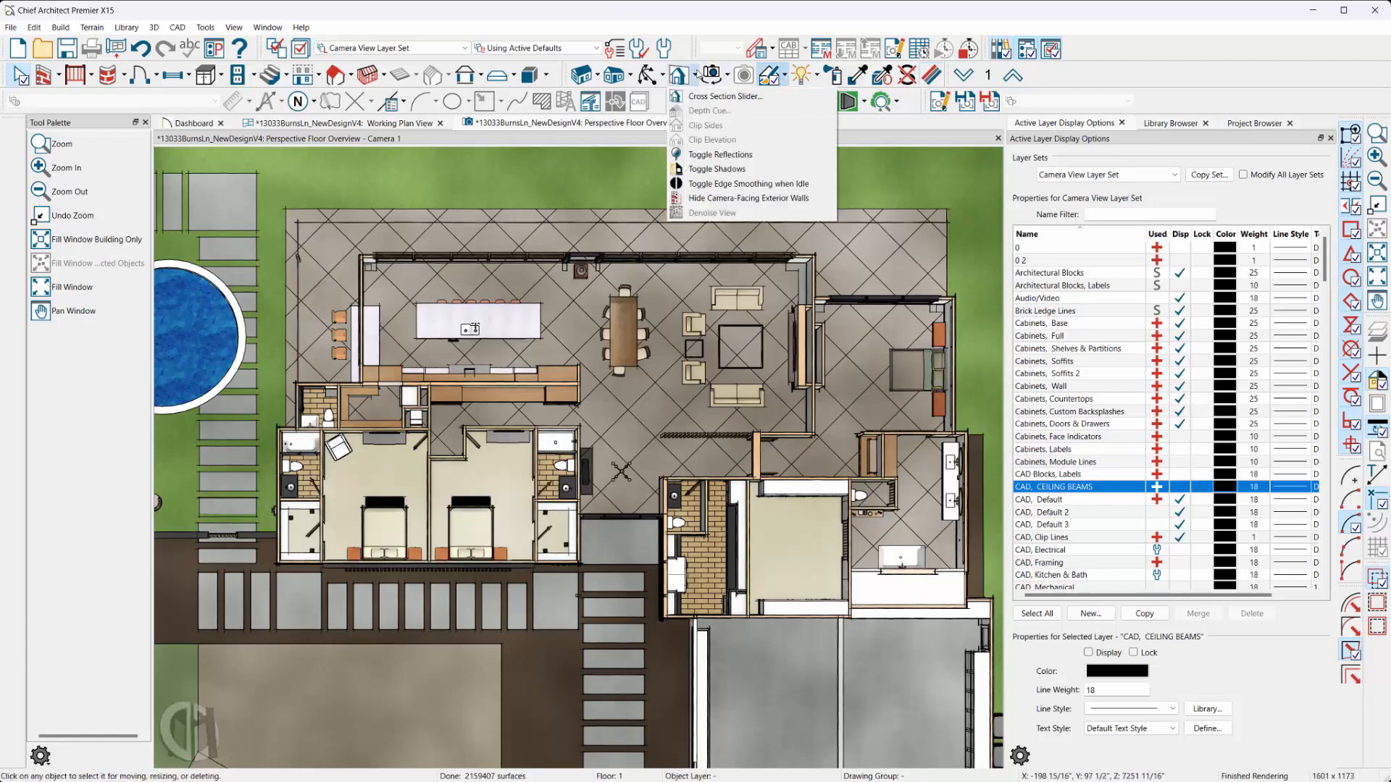
left_click(700, 155)
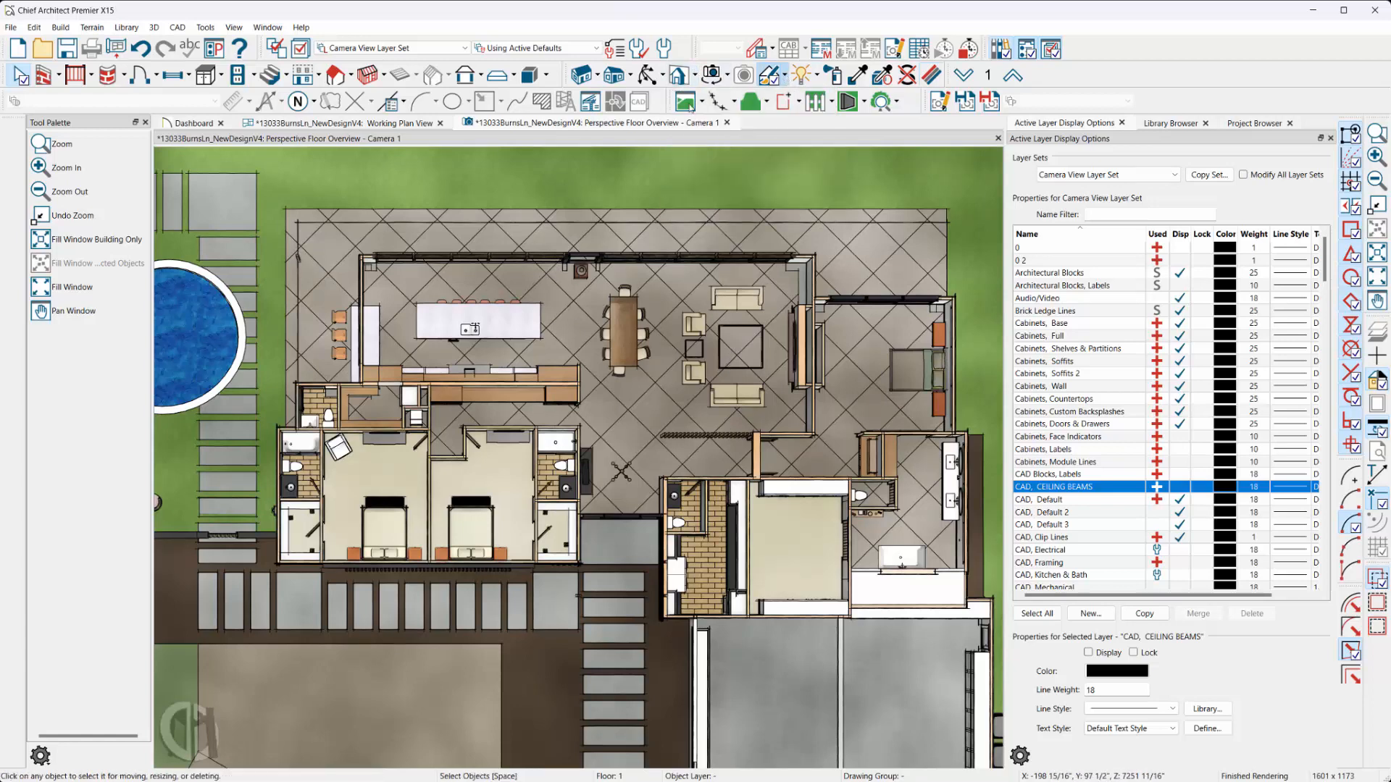
left_click(695, 76)
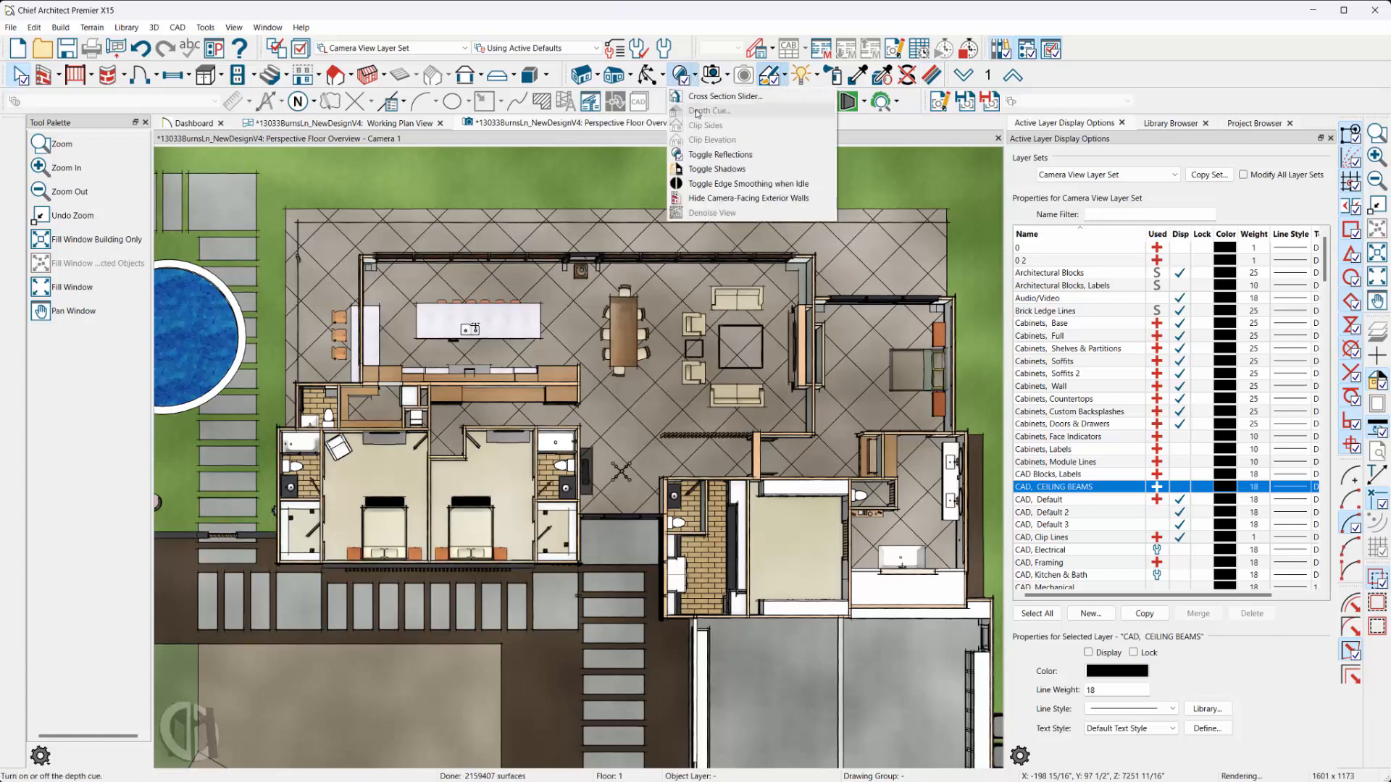
left_click(700, 170)
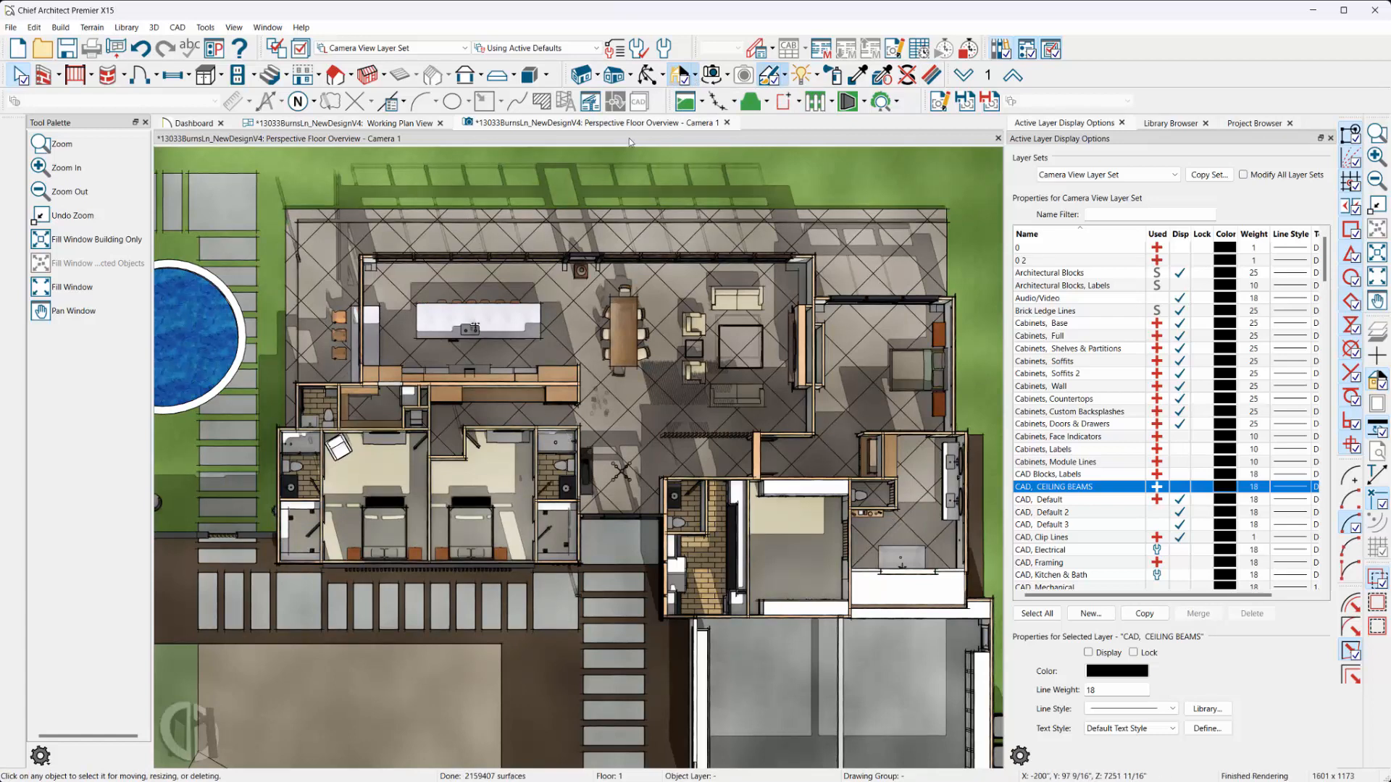
left_click(694, 76)
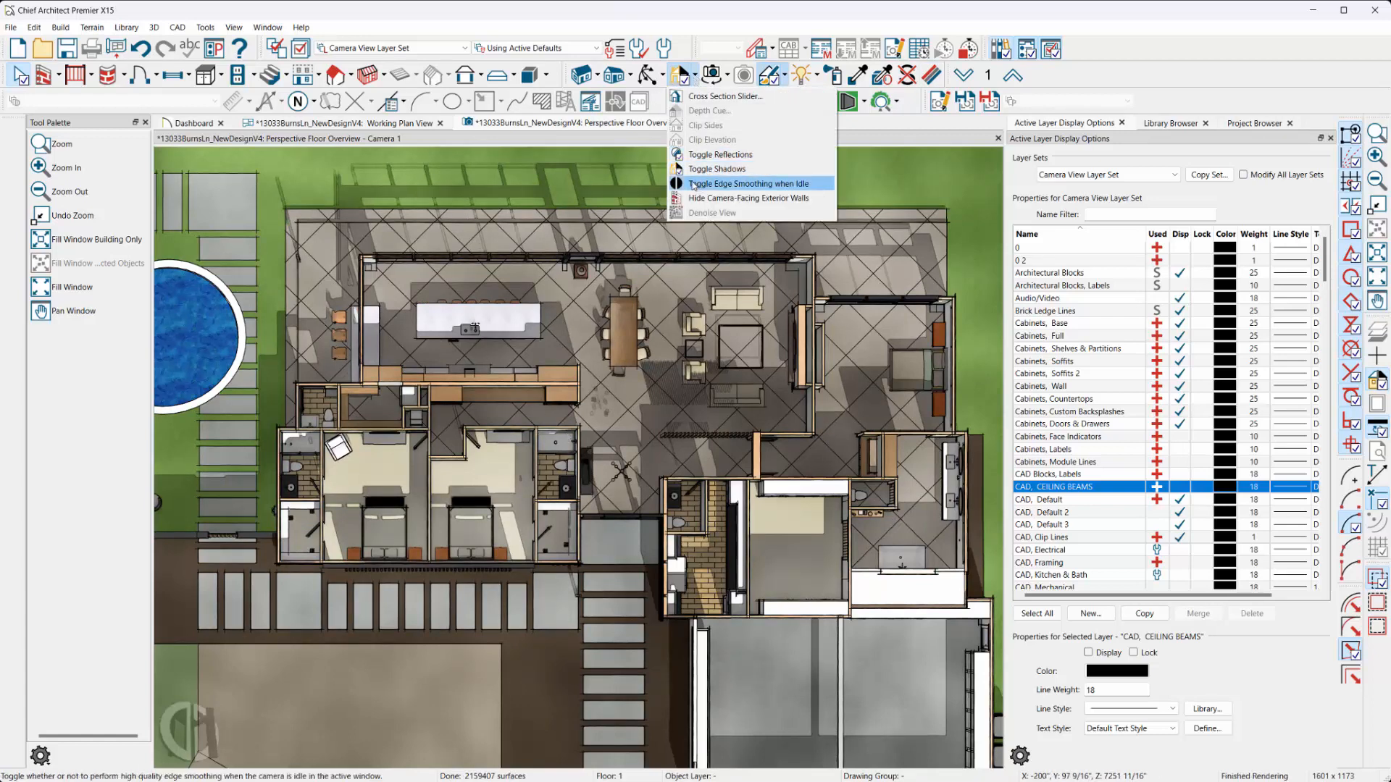
left_click(723, 185)
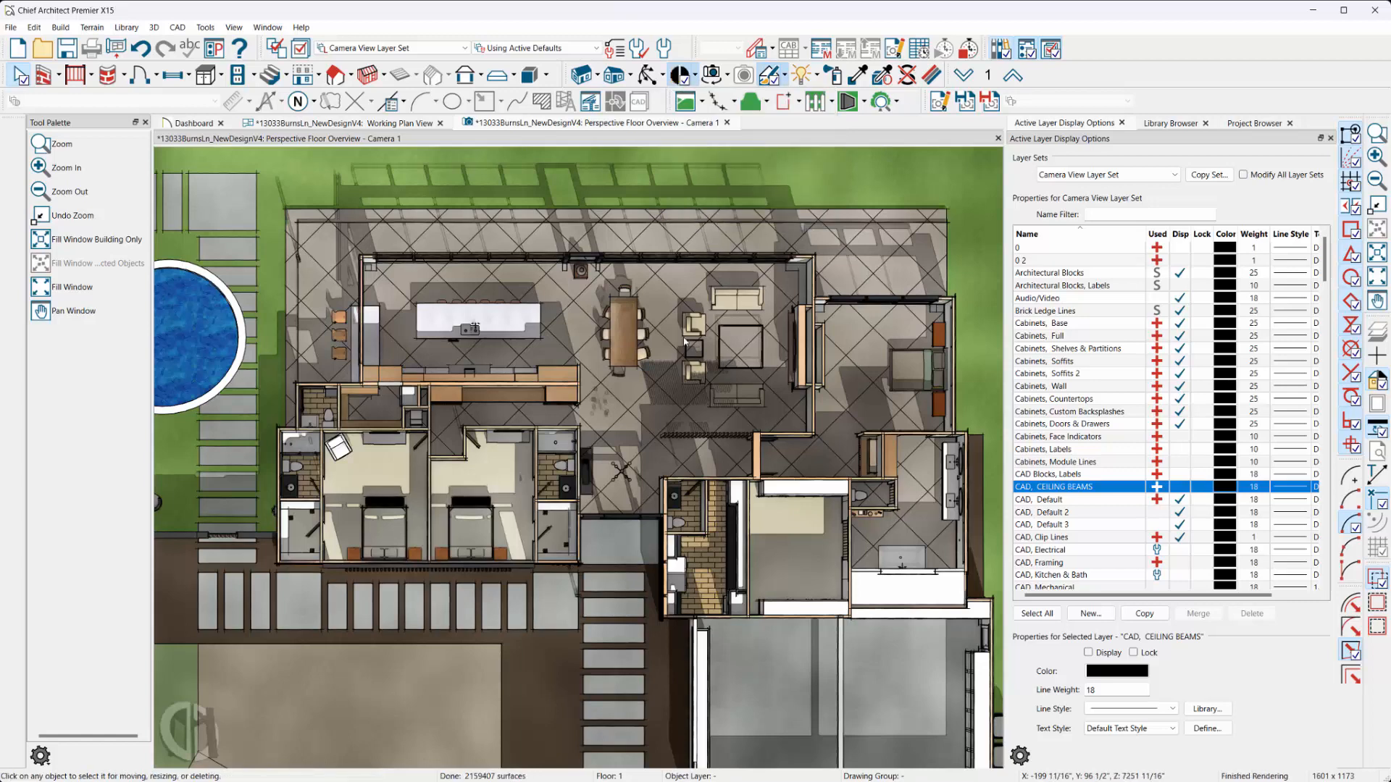
Stop the generic sun from following the camera and set its tilt angle to -81°.
left_click(818, 75)
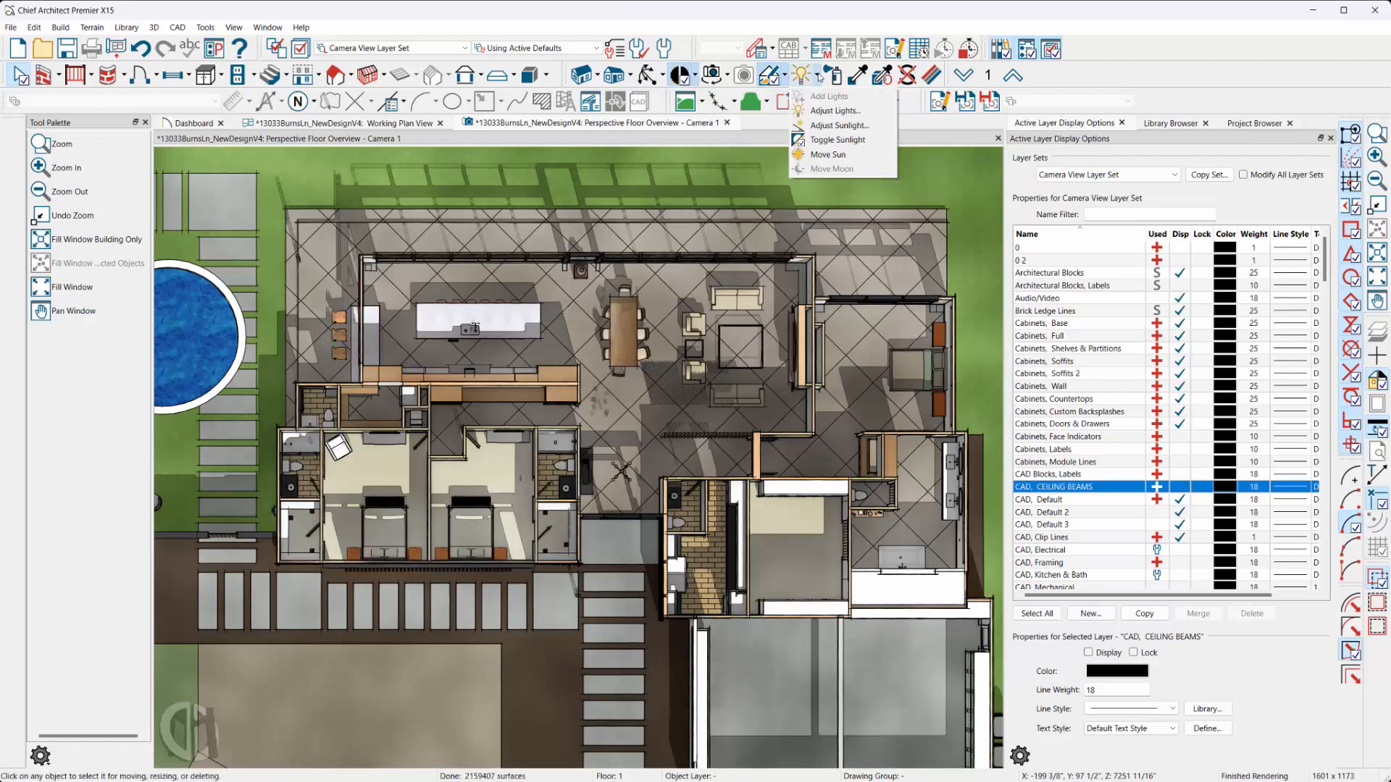
left_click(825, 127)
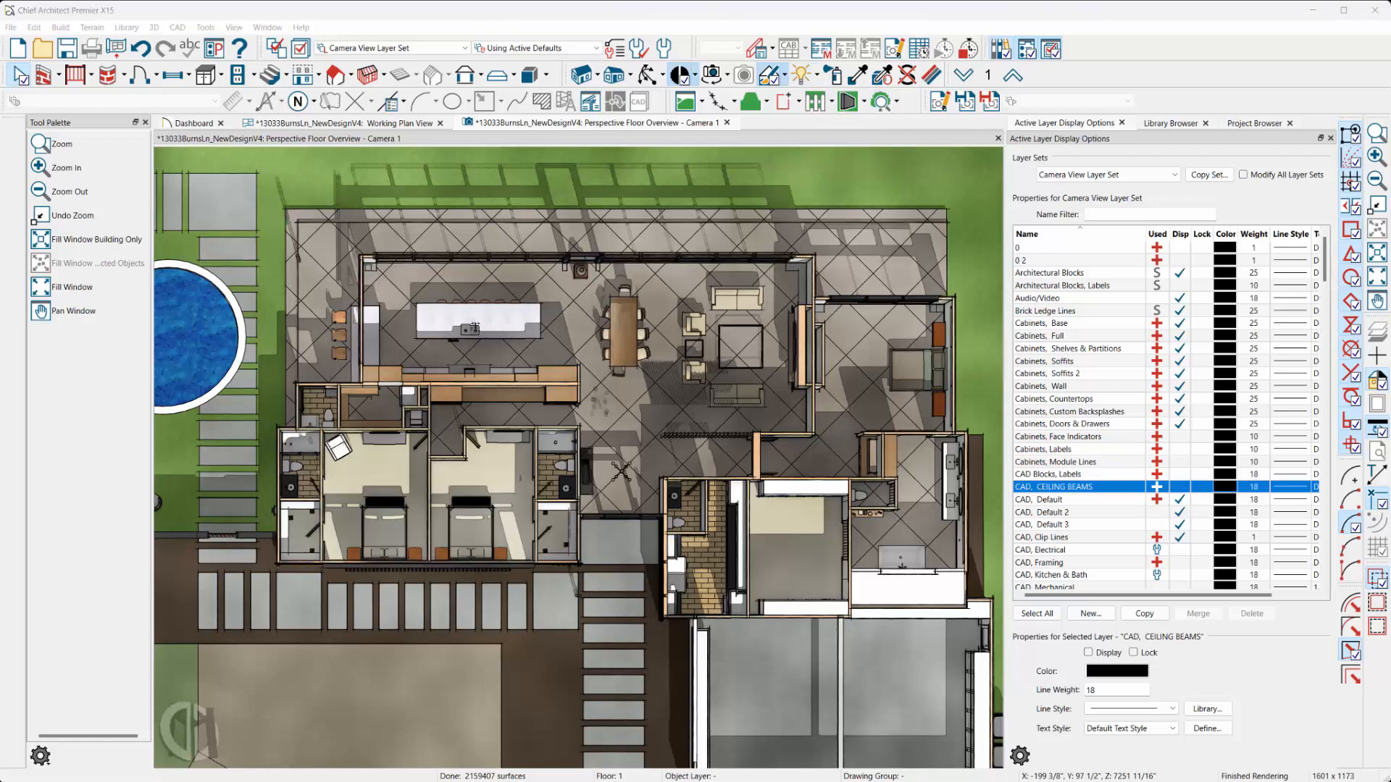
left_click_drag(996, 317, 1181, 261)
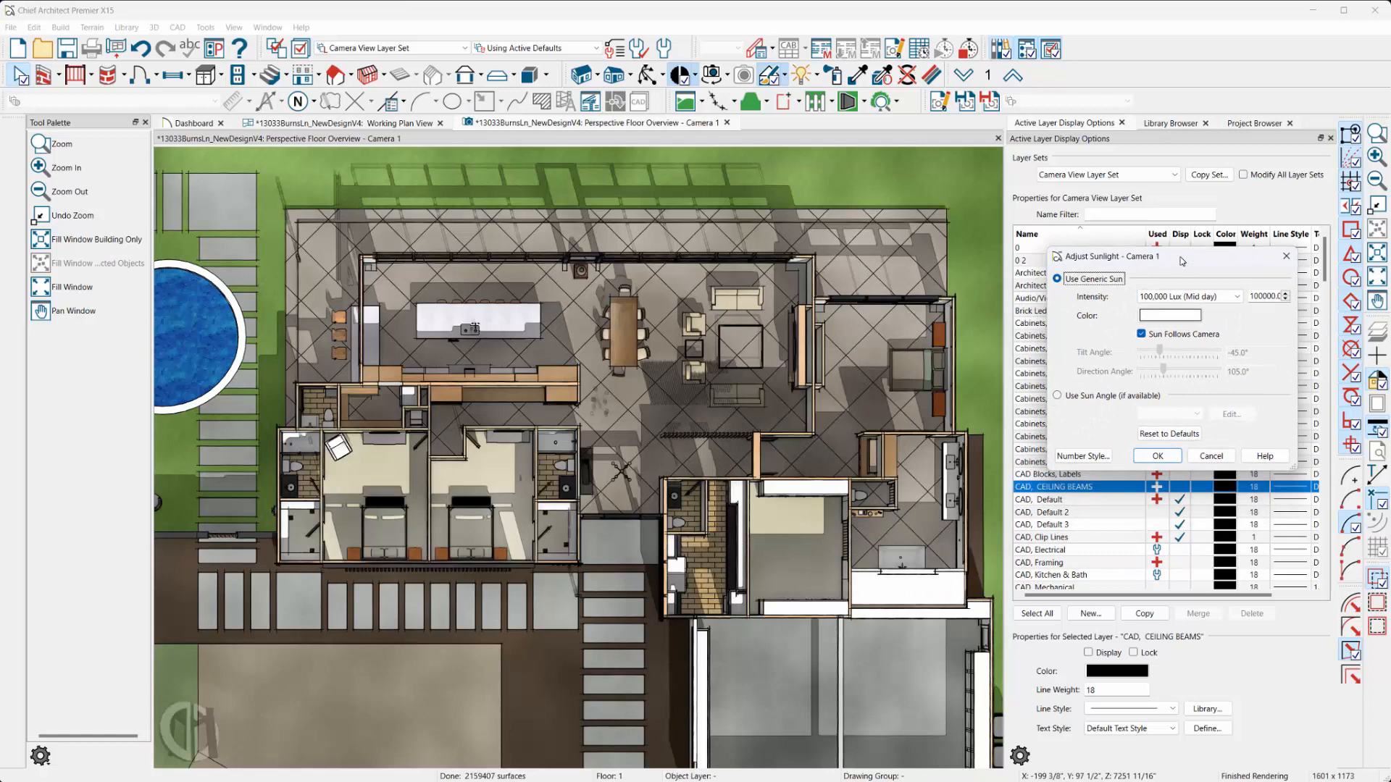
left_click(1141, 334)
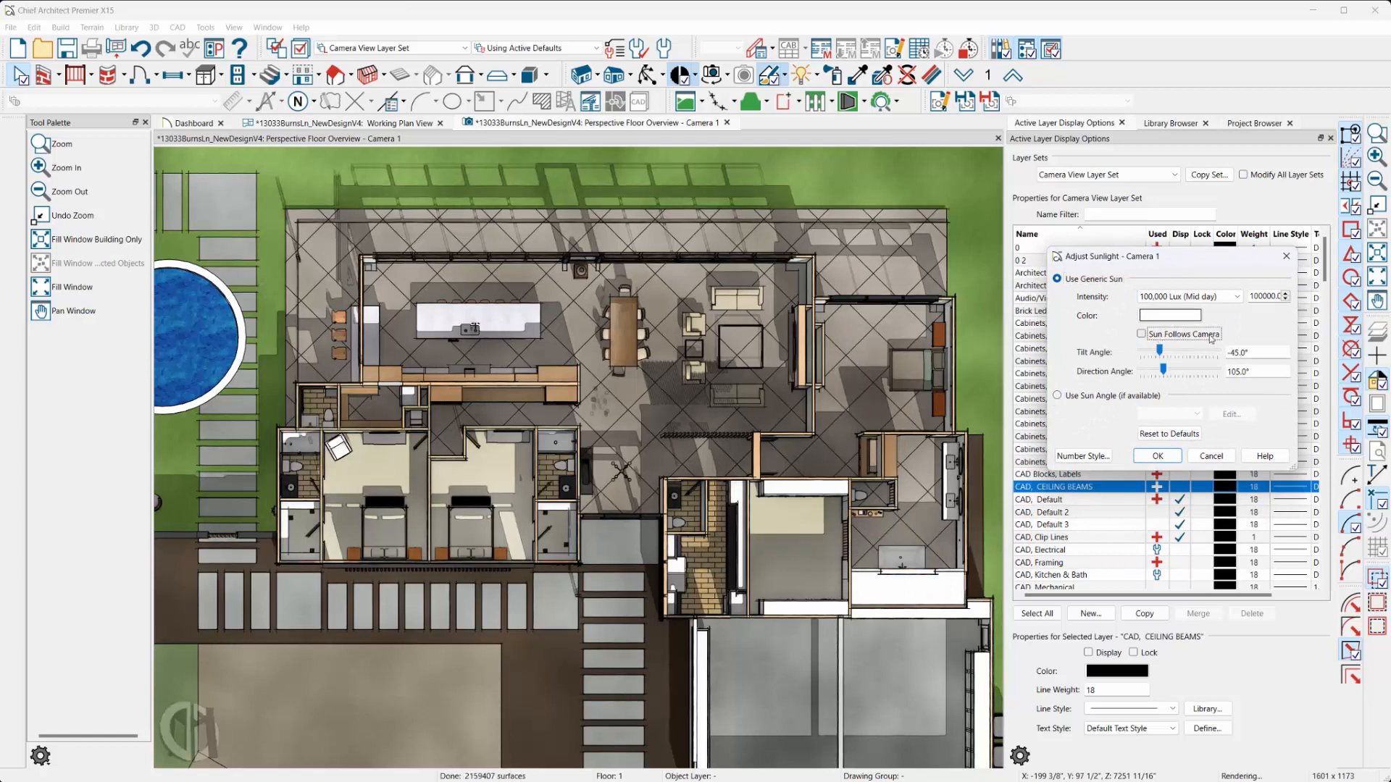
left_click(1161, 354)
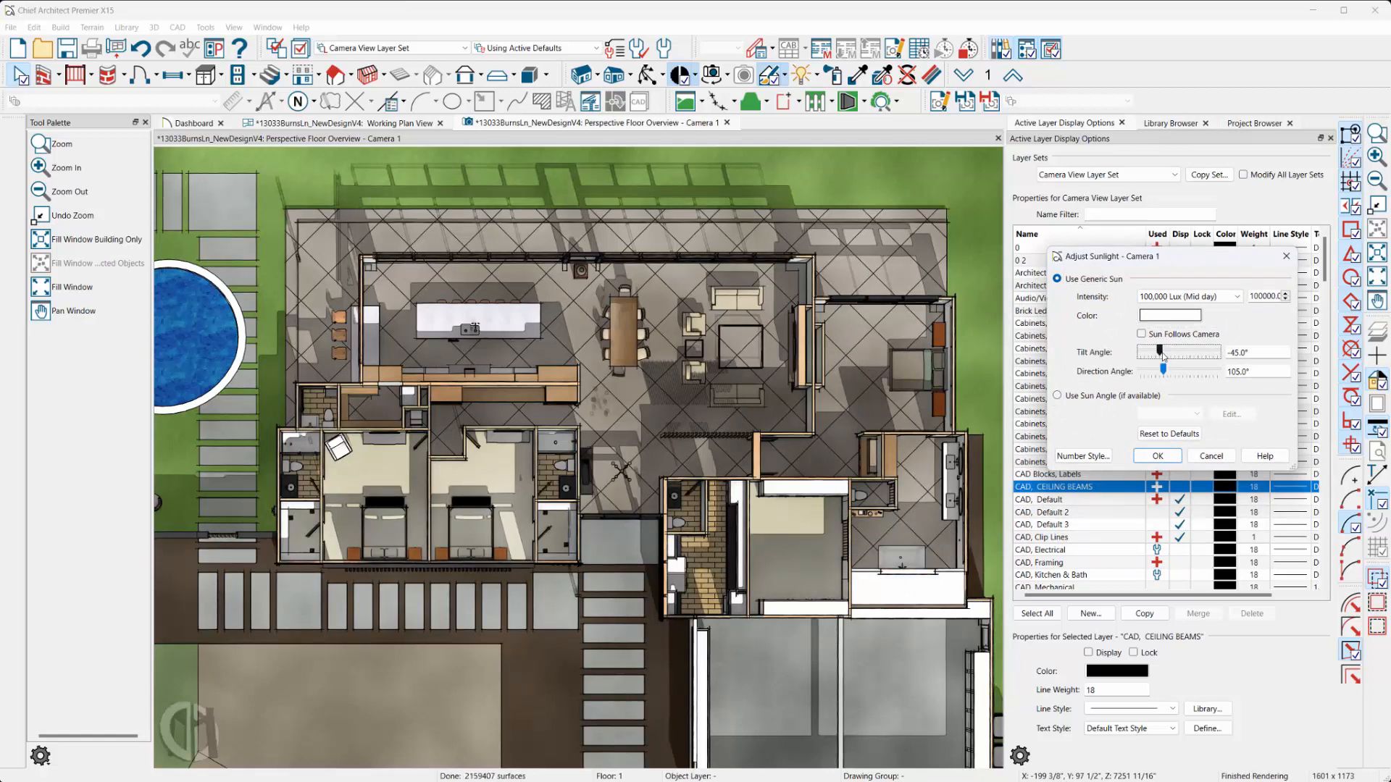
scroll(1164, 356, "up", 5)
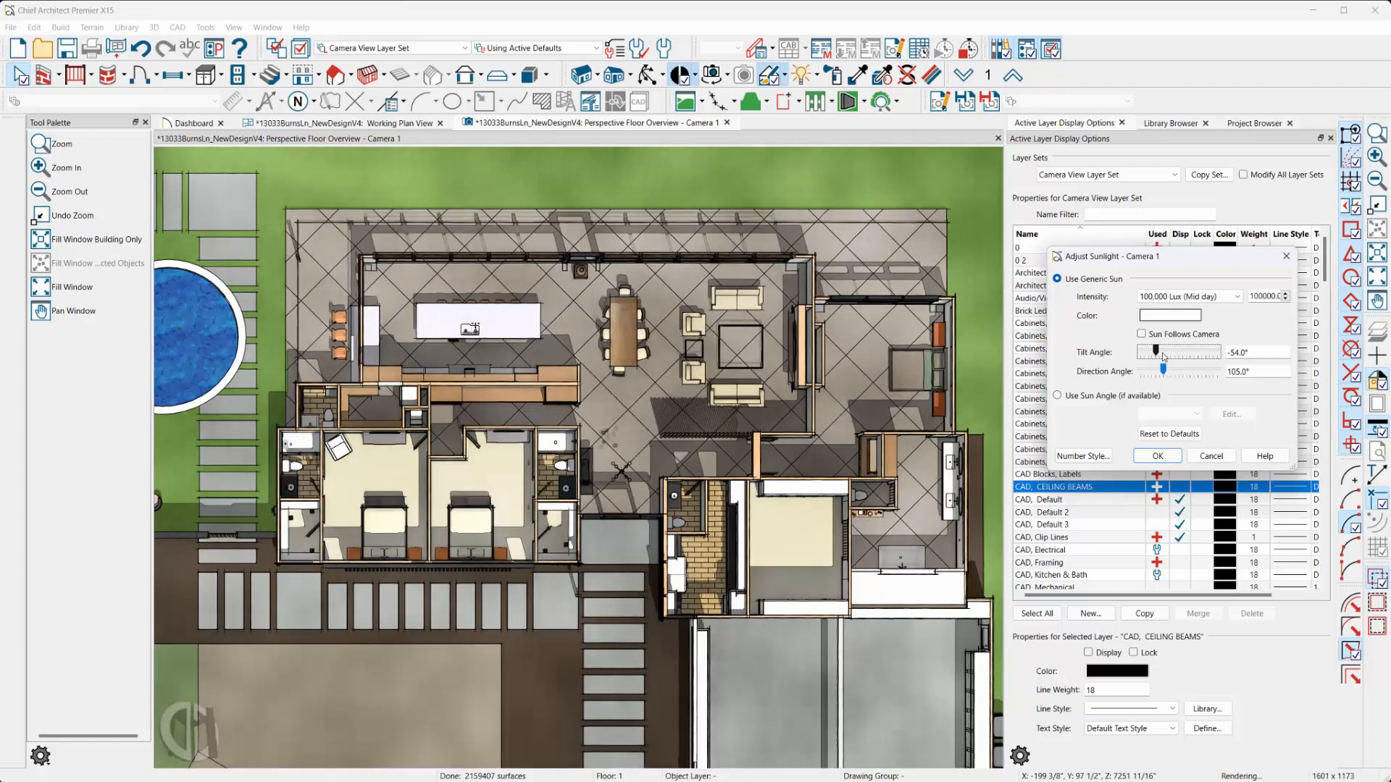
scroll(1163, 354, "down", 3)
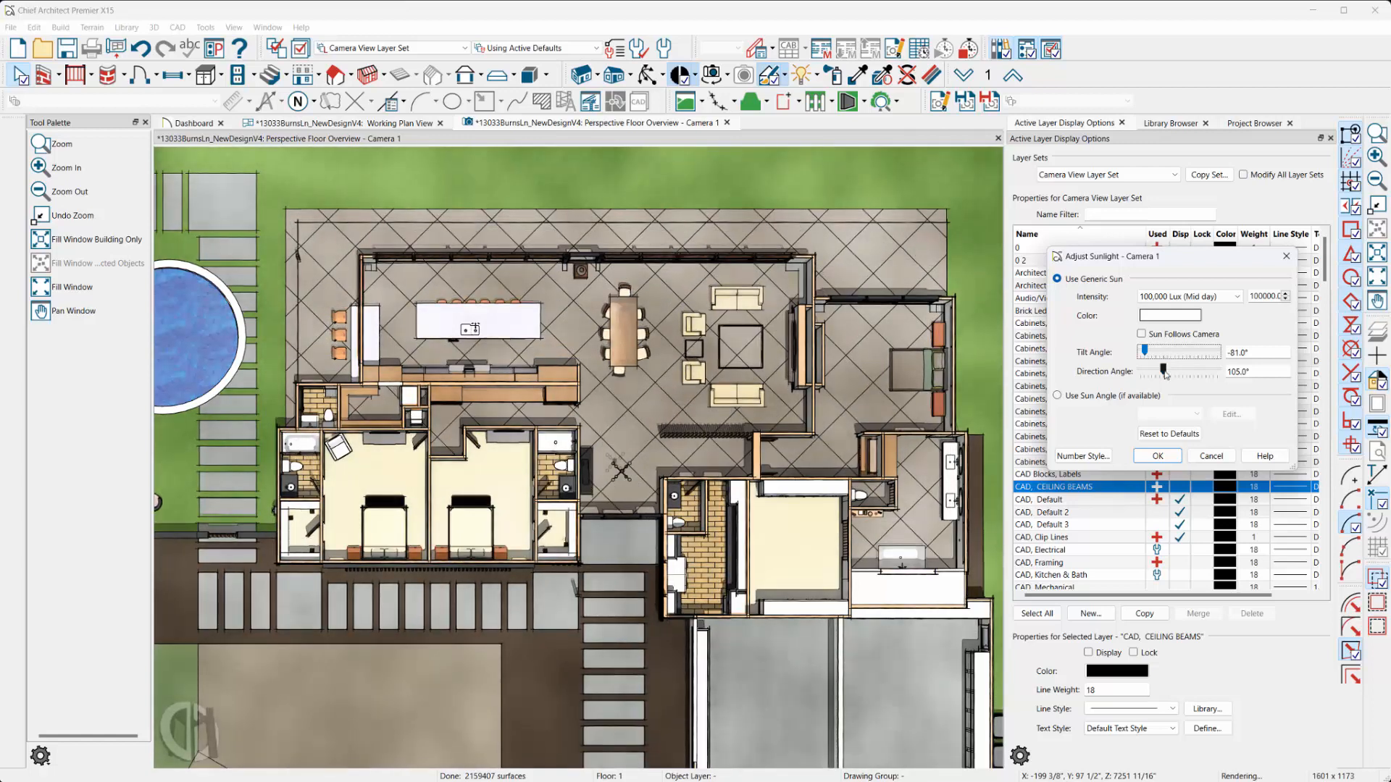
Set the generic sun's direction angle to 123° and apply the sunlight settings.
left_click(1164, 371)
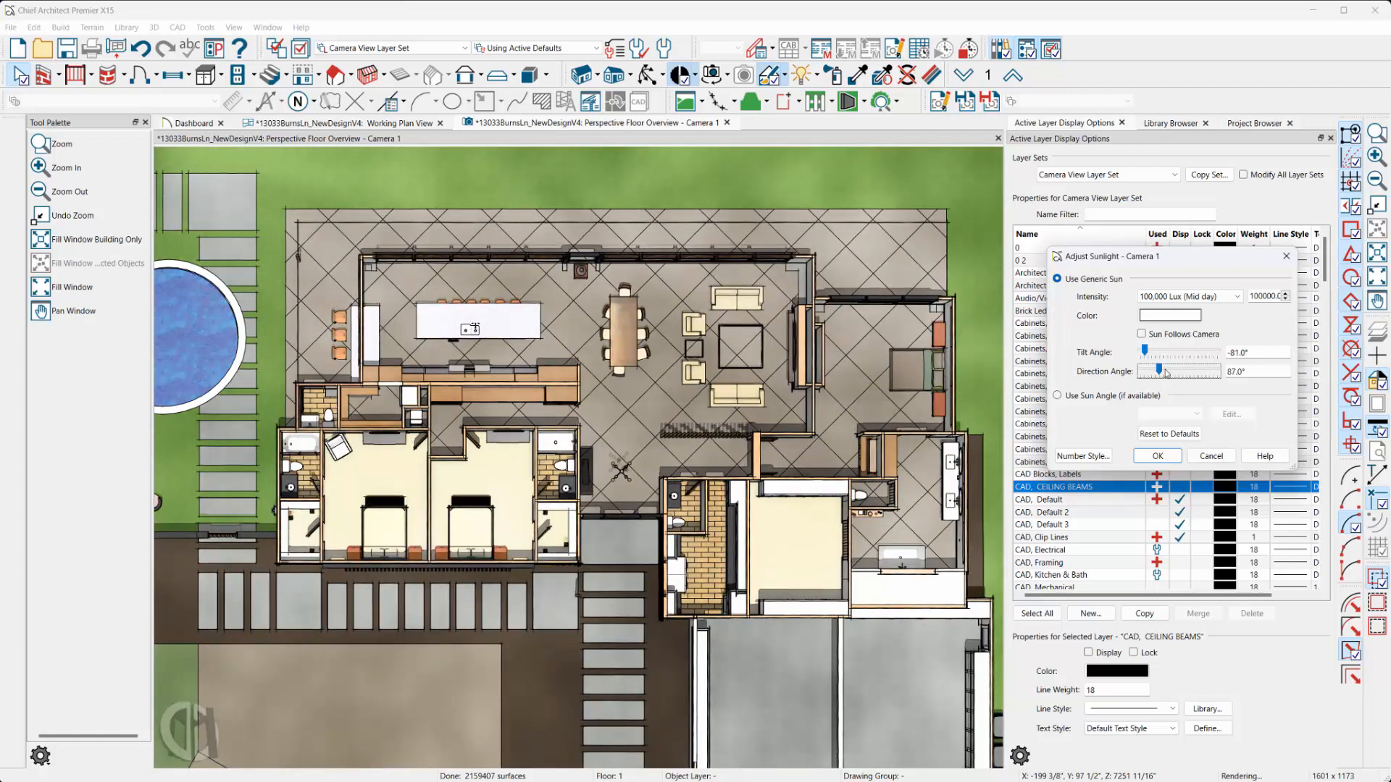
scroll(1164, 371, "down", 3)
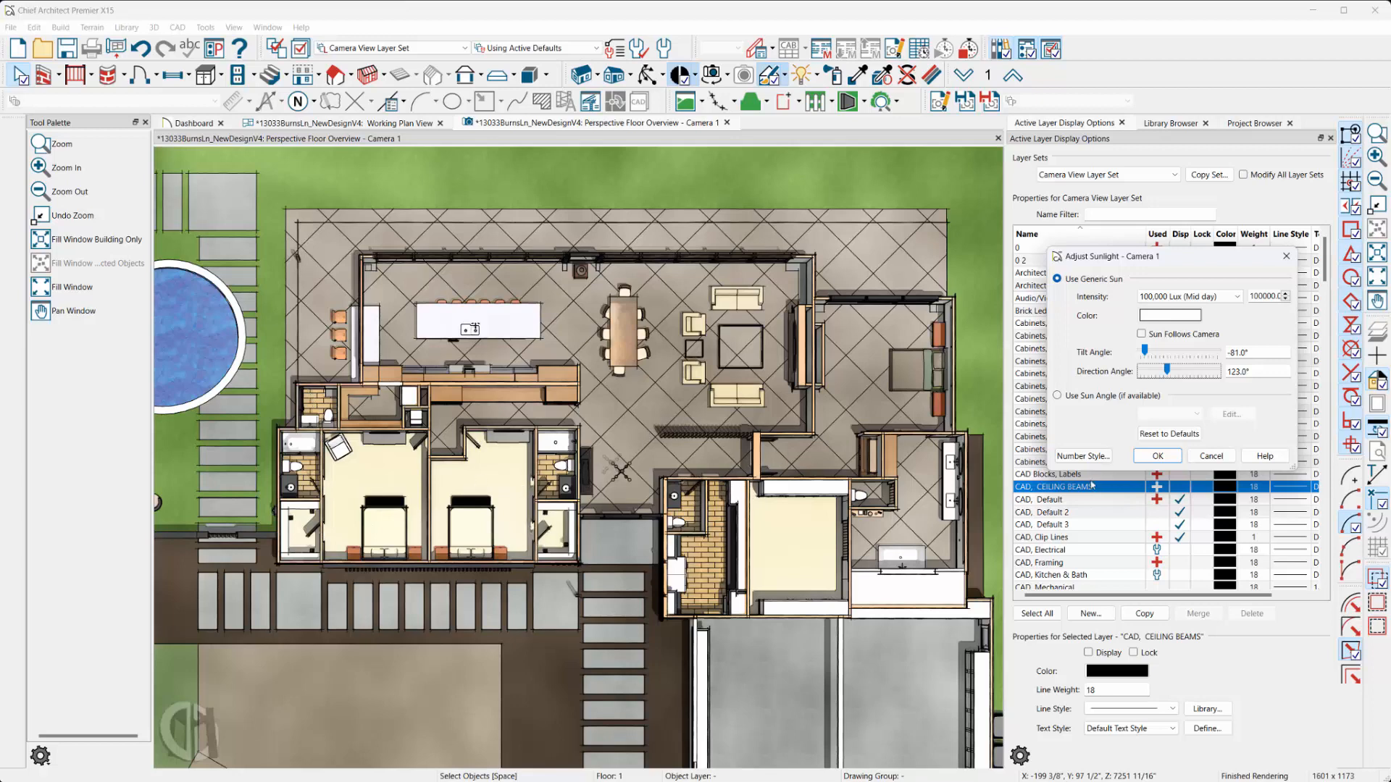
left_click(1158, 455)
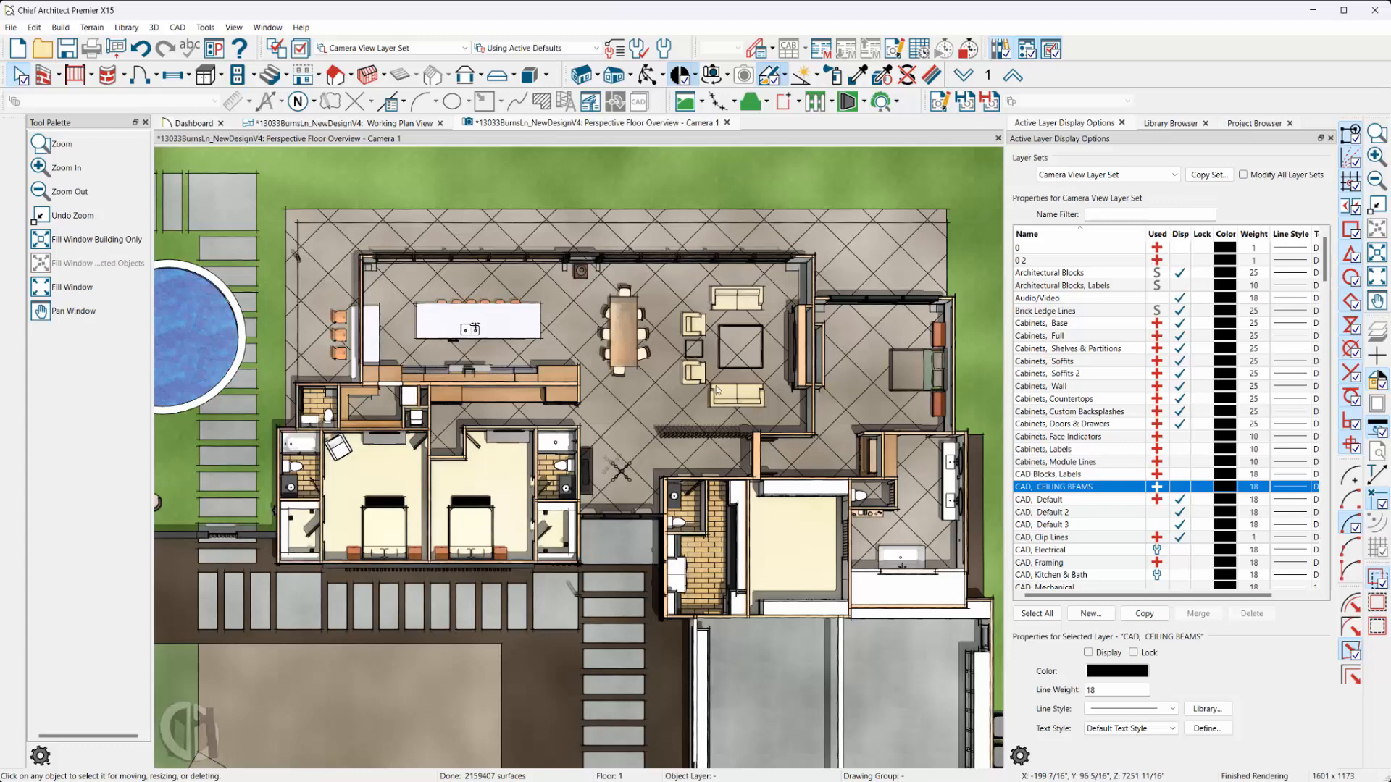
Frame the whole house together with the pool, spa and yard in the floor overview for a picture export.
scroll(719, 390, "down", 3)
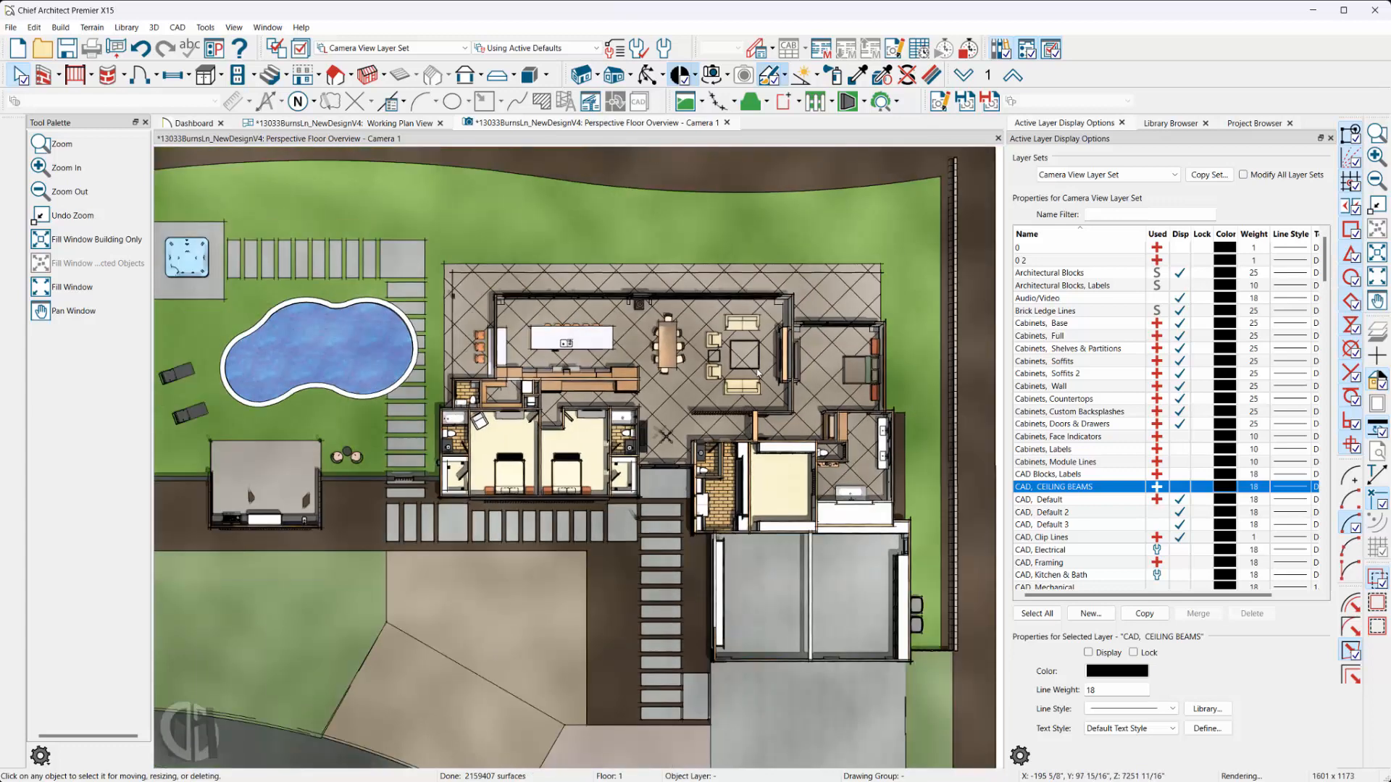
scroll(758, 373, "down", 1)
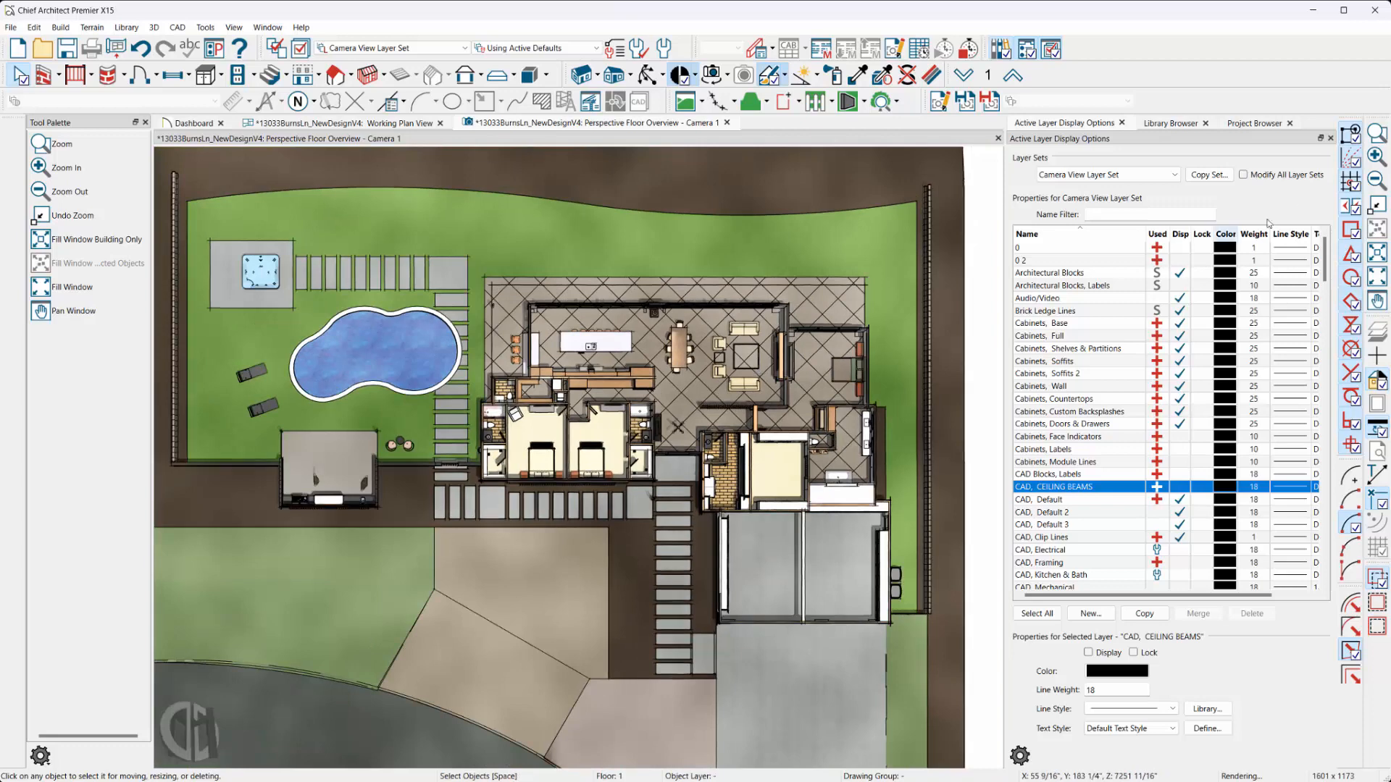
left_click(1378, 133)
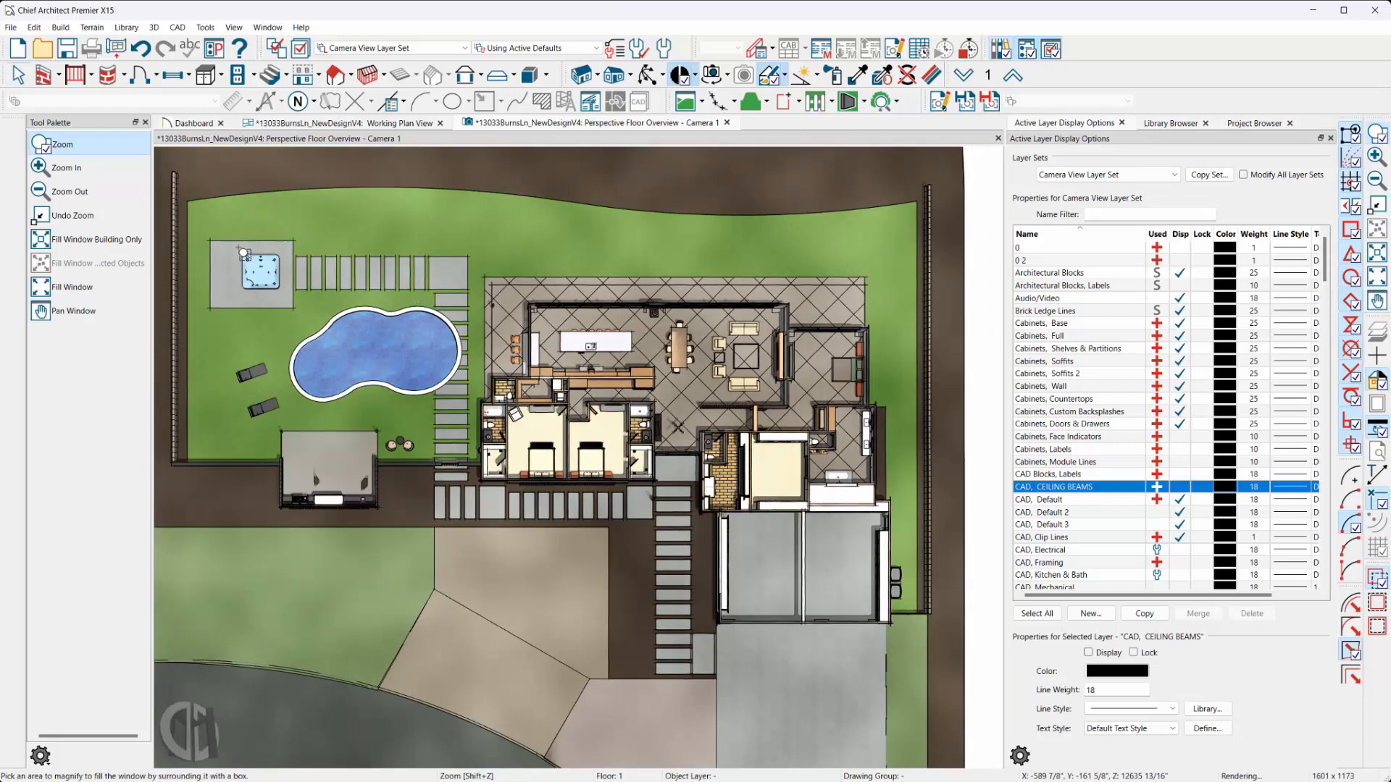
left_click_drag(238, 248, 899, 636)
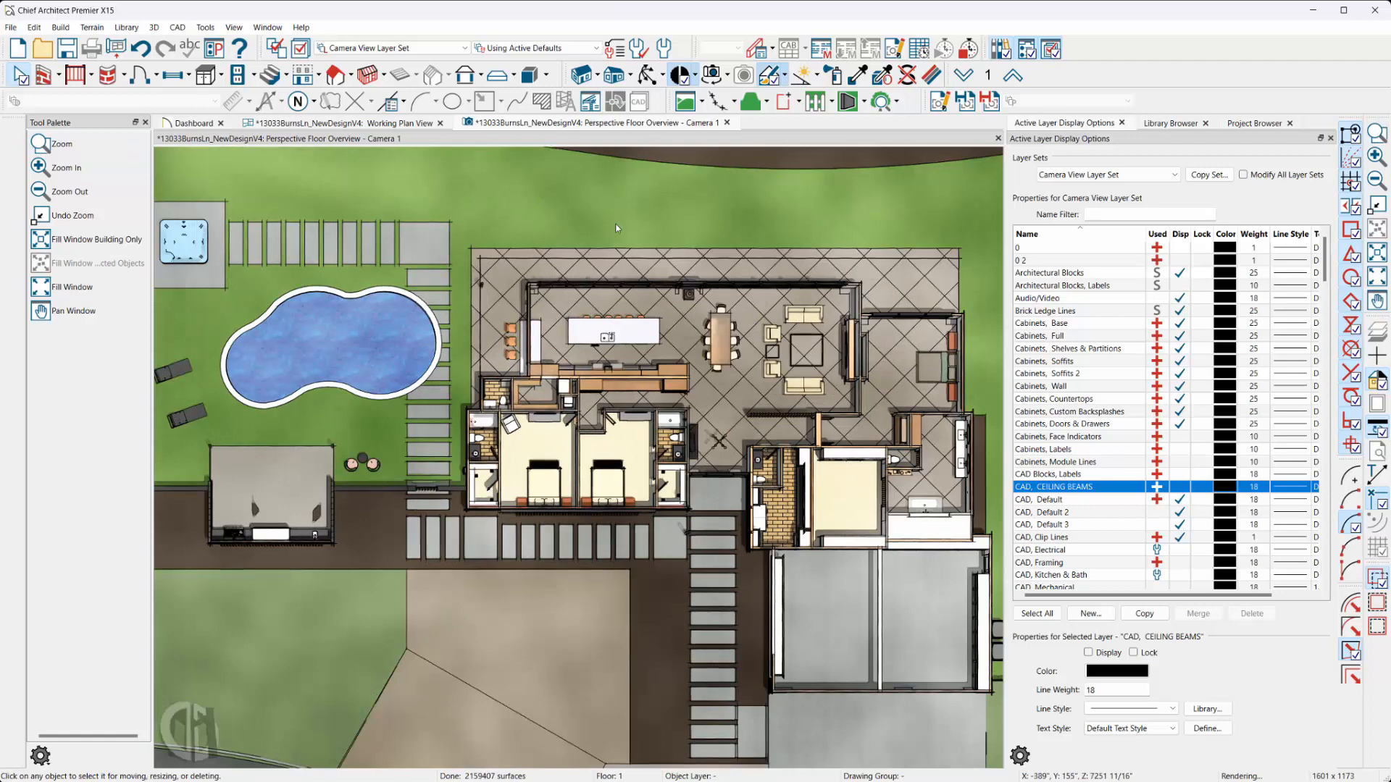
scroll(638, 306, "down", 1)
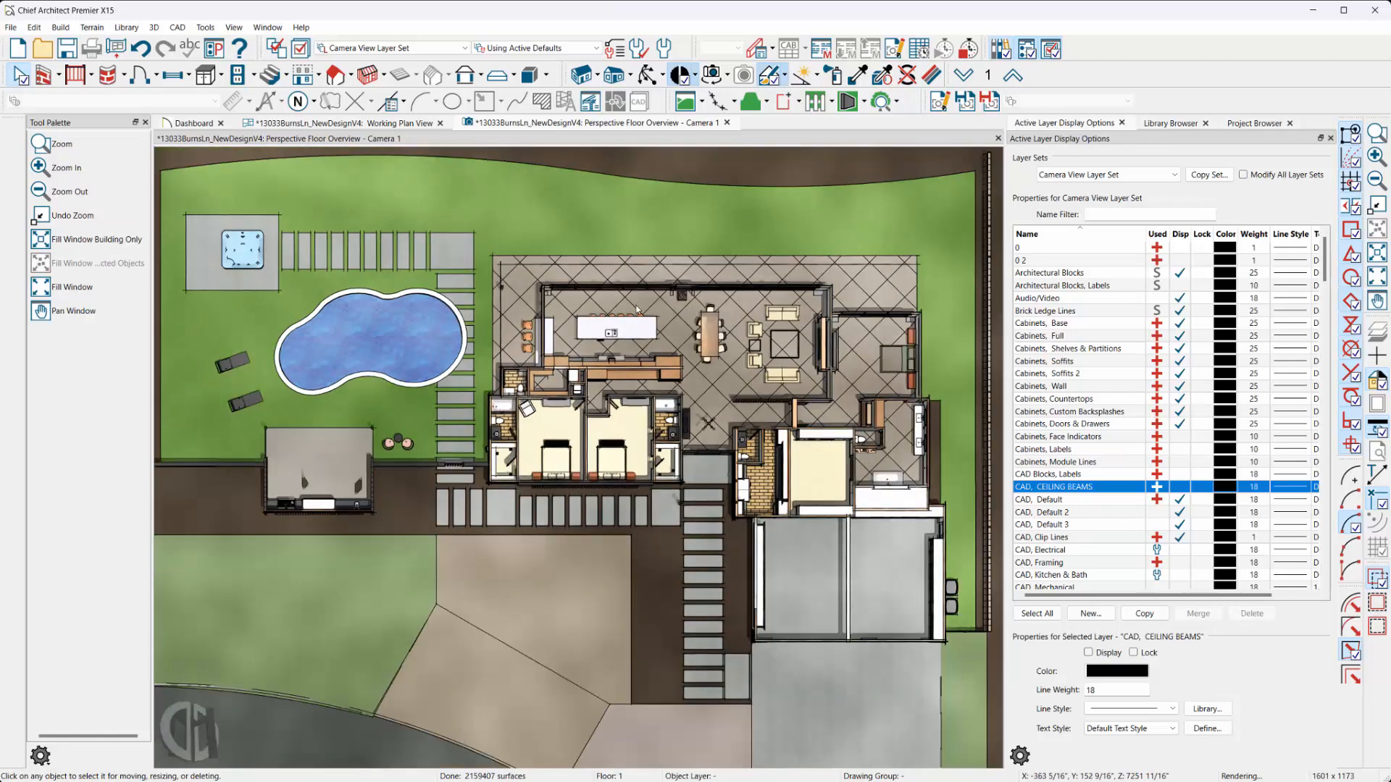
middle_click_drag(552, 222, 559, 236)
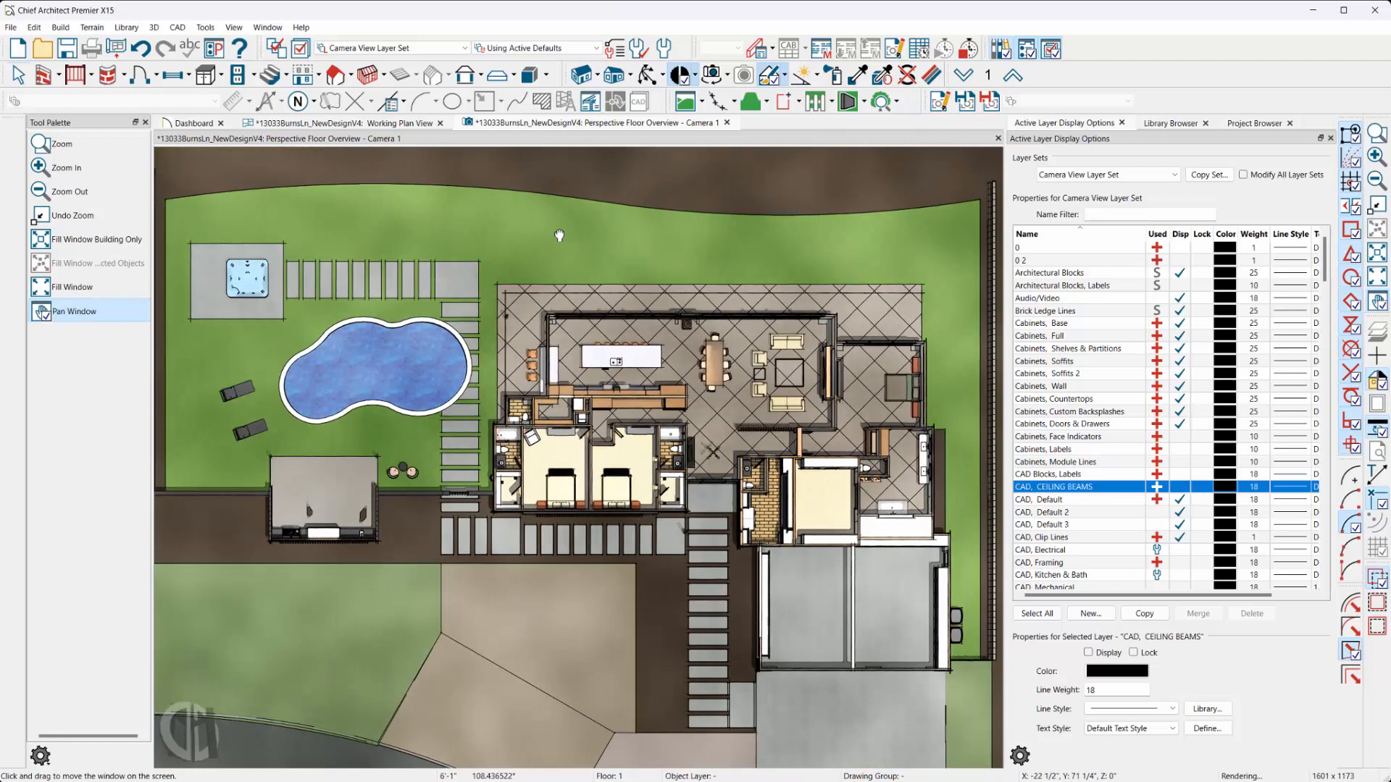
left_click(662, 75)
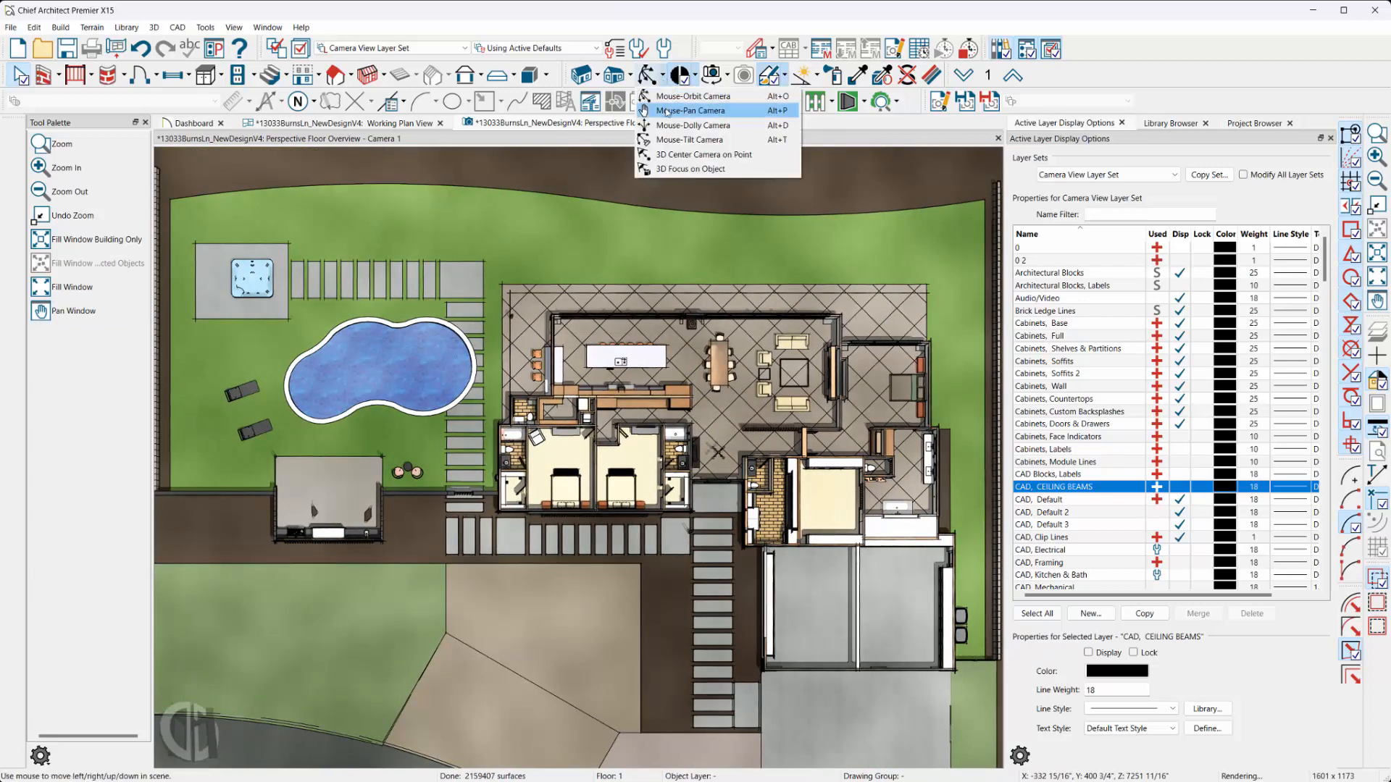
left_click(630, 353)
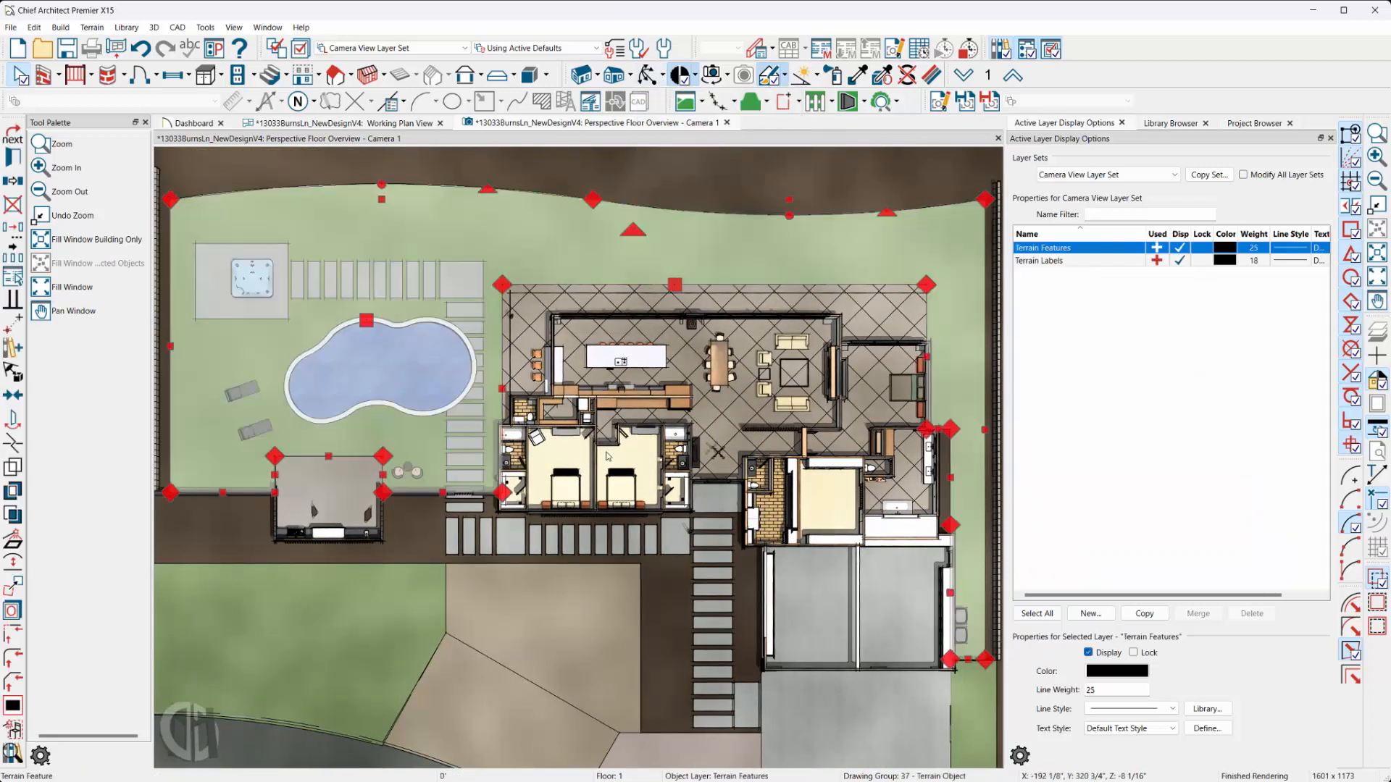
left_click(612, 575)
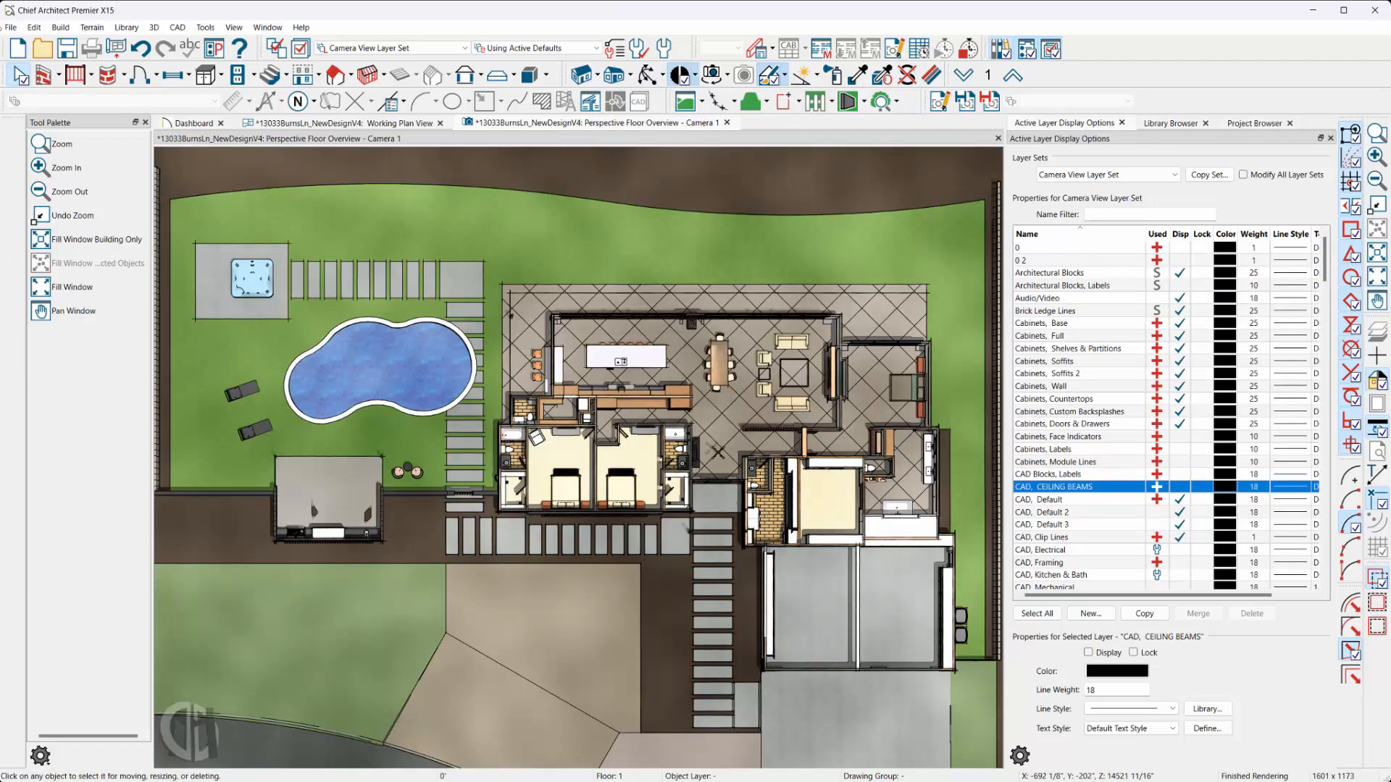
Export the floor overview as a picture at the active window size, named HERE YOU GO.
left_click(11, 27)
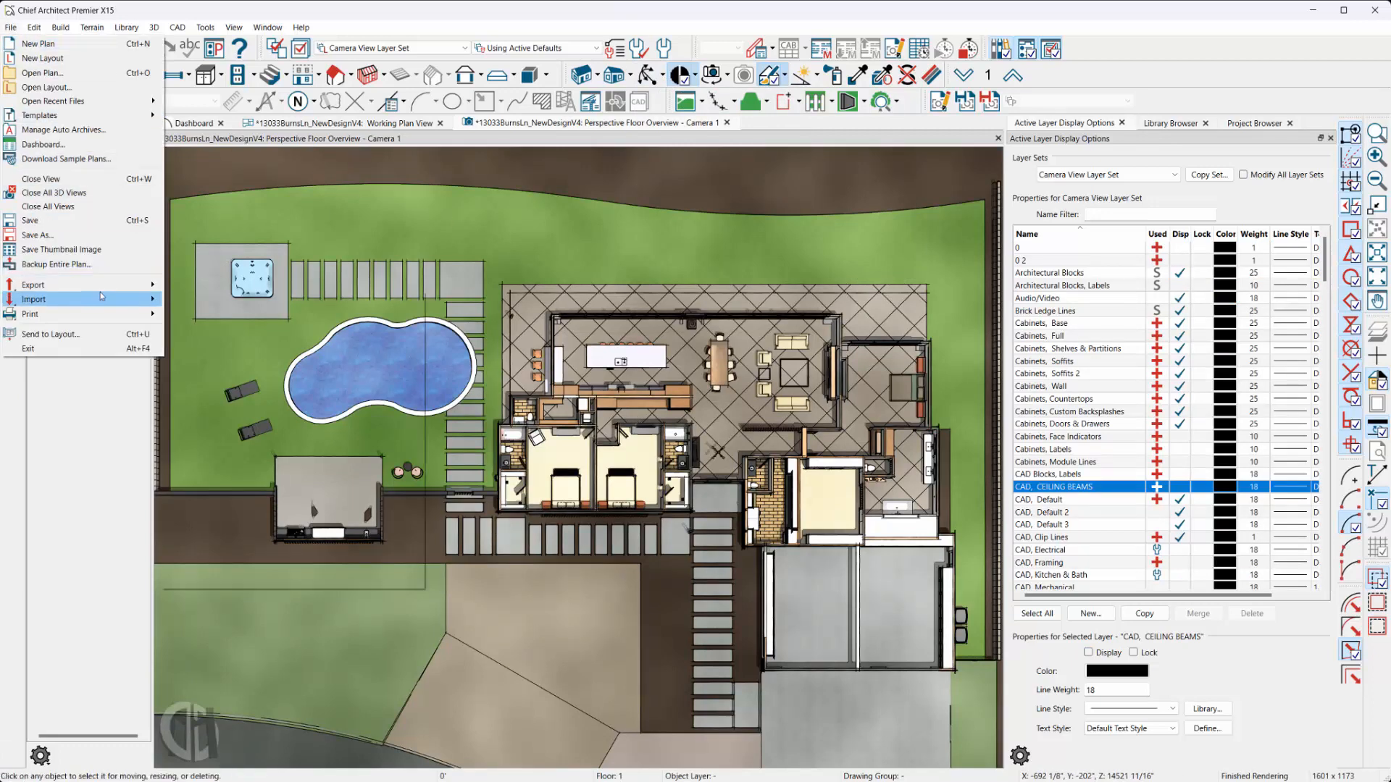
mouse_move(43, 285)
left_click(232, 328)
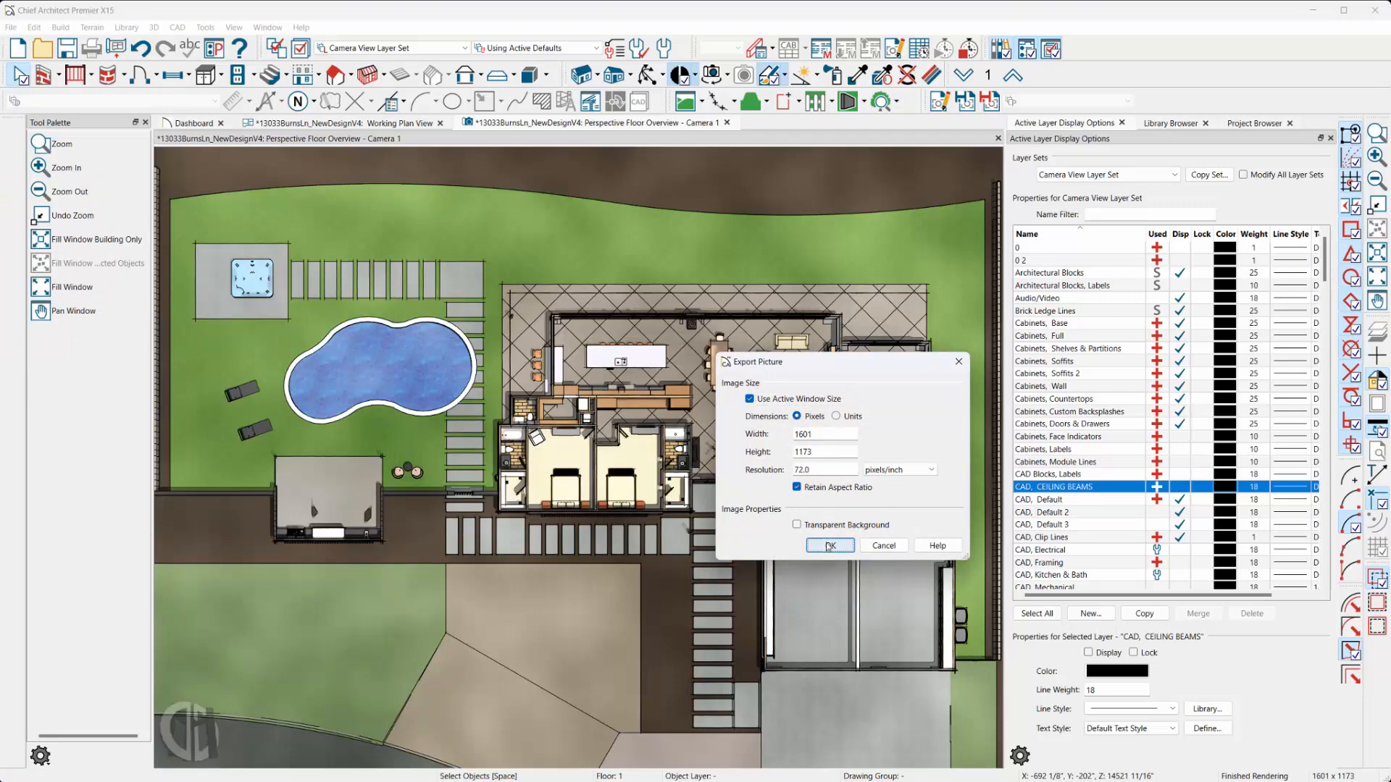
left_click(830, 546)
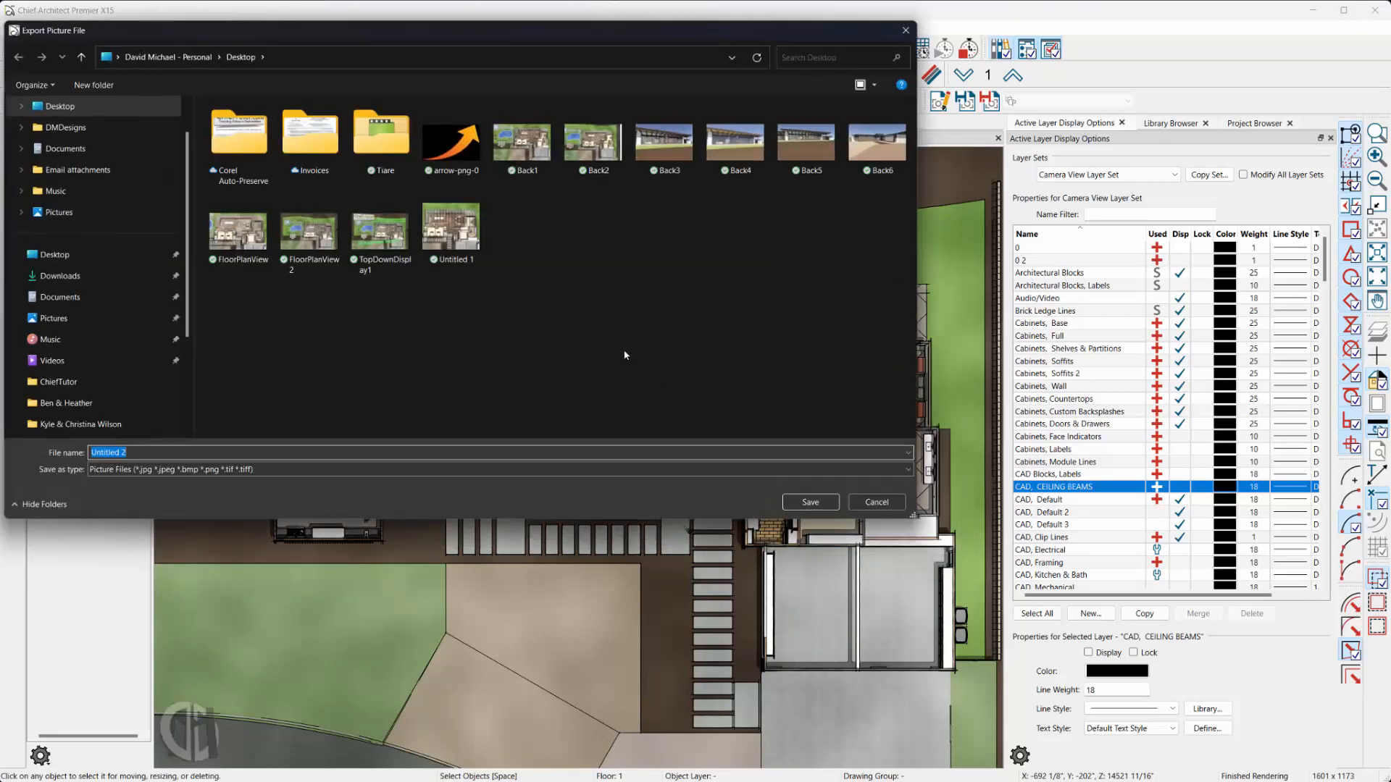
type("HERE YOU GO")
key("Return")
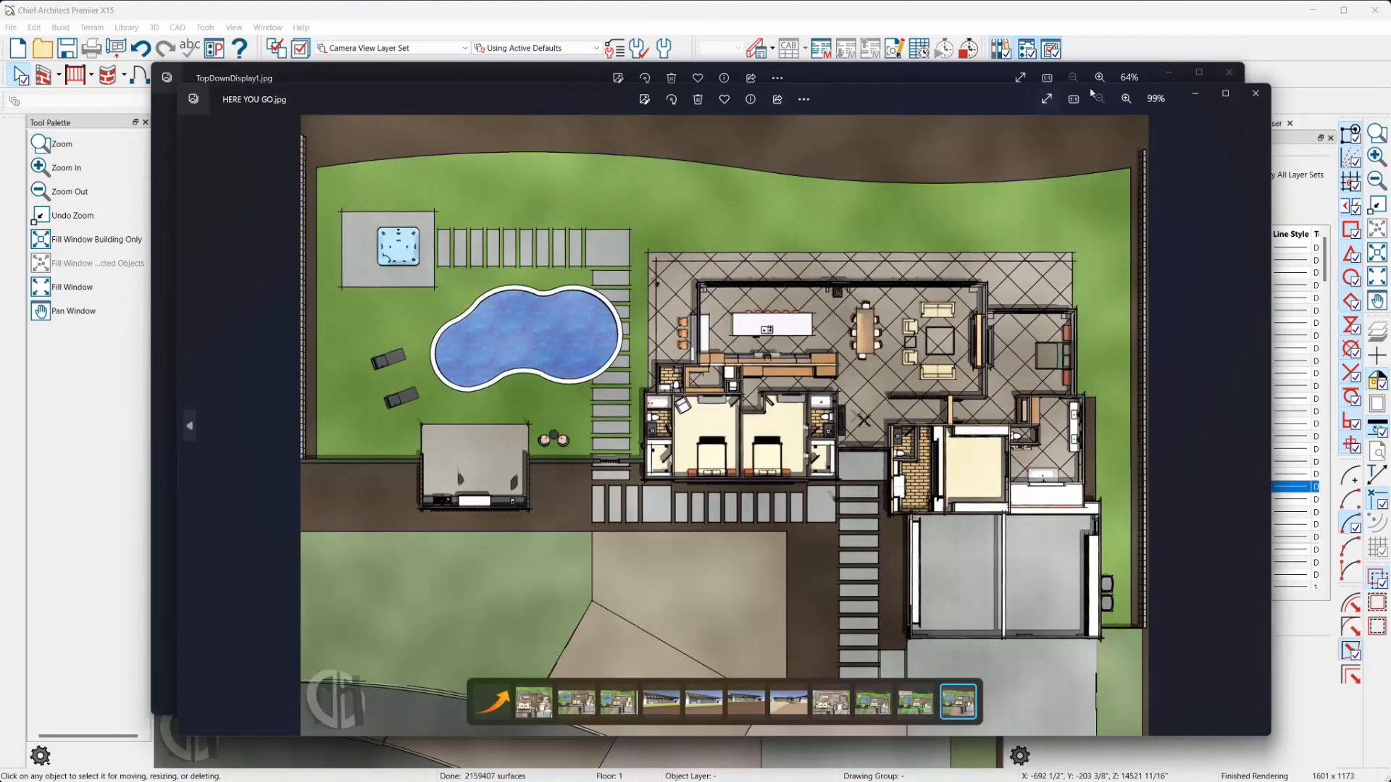
Close the TopDownDisplay1.jpg viewer and crop a strip off the upper edge of HERE YOU GO.jpg, to about 1601 x 1137.
left_click(1229, 72)
left_click_drag(851, 101, 794, 93)
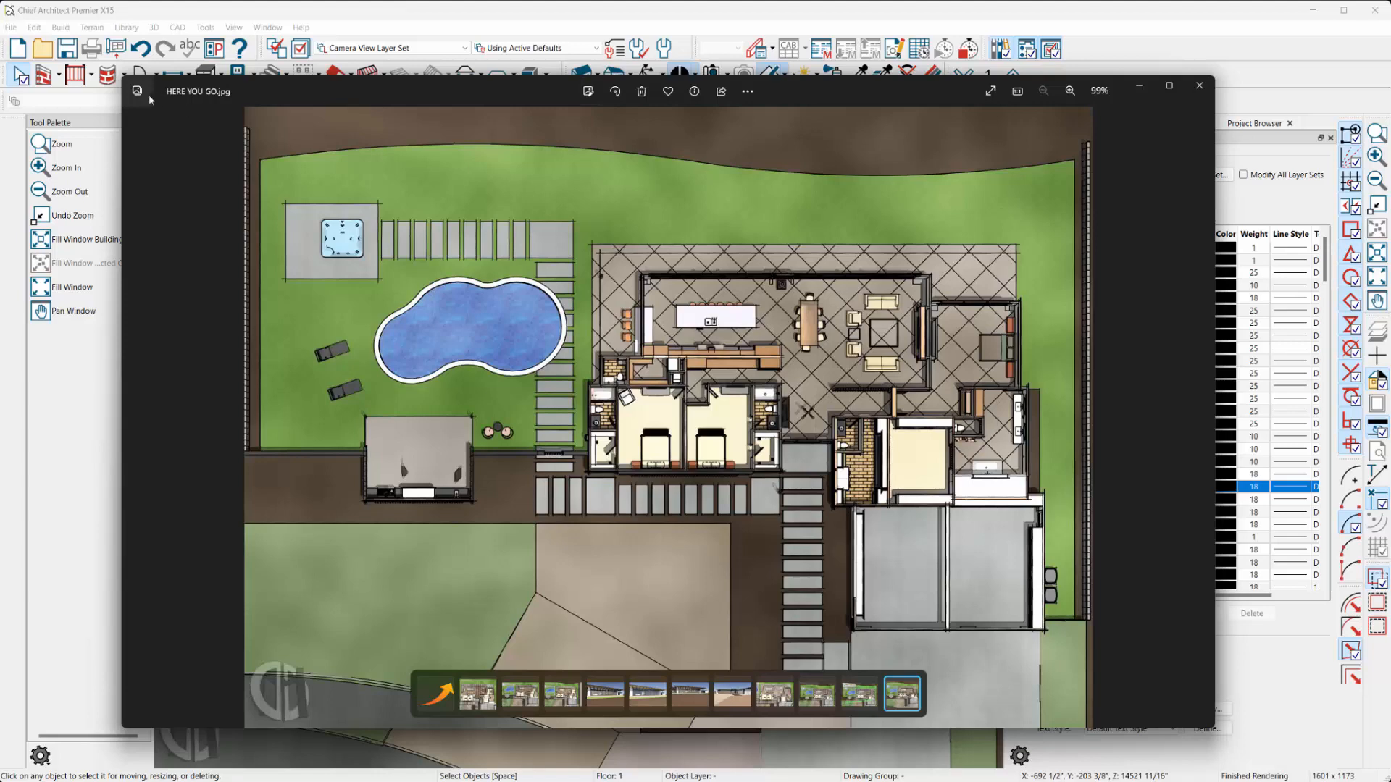
left_click(588, 92)
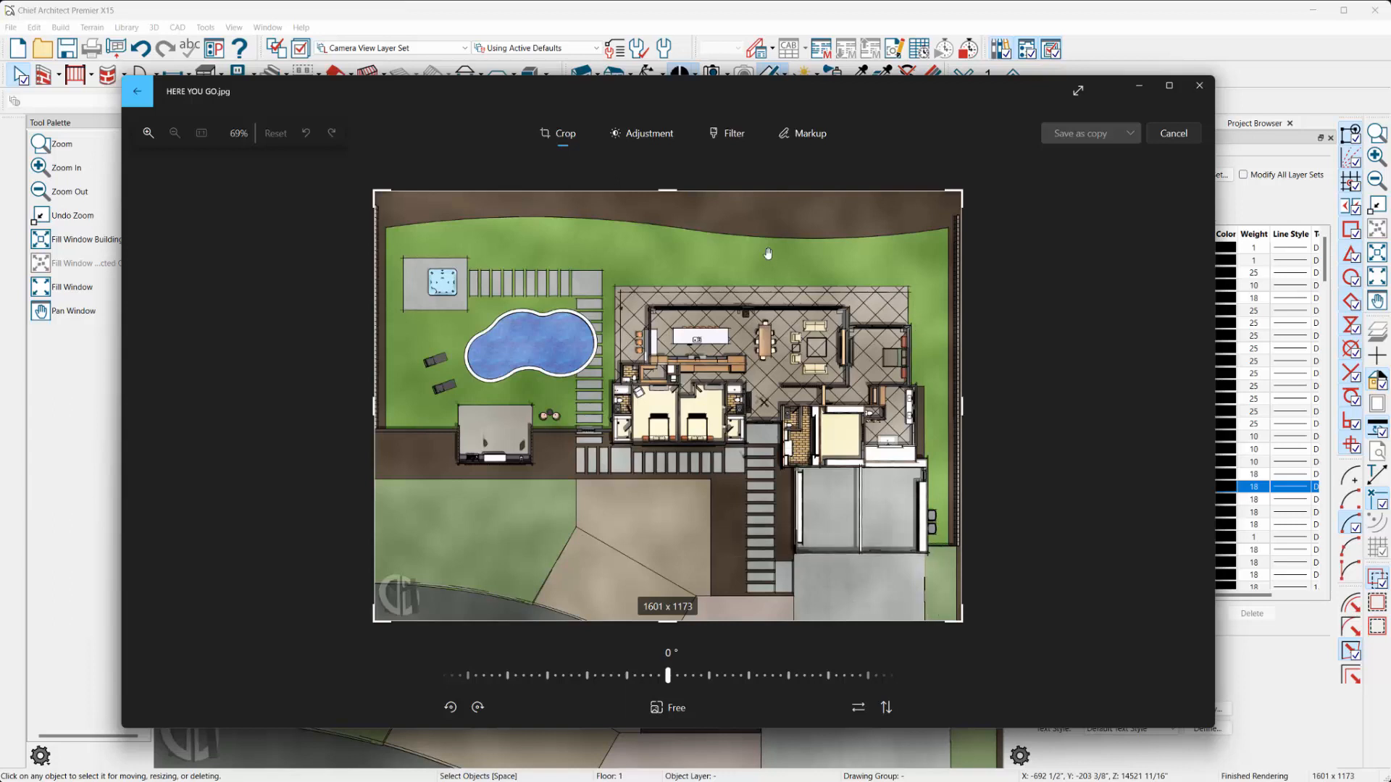
left_click_drag(673, 188, 673, 208)
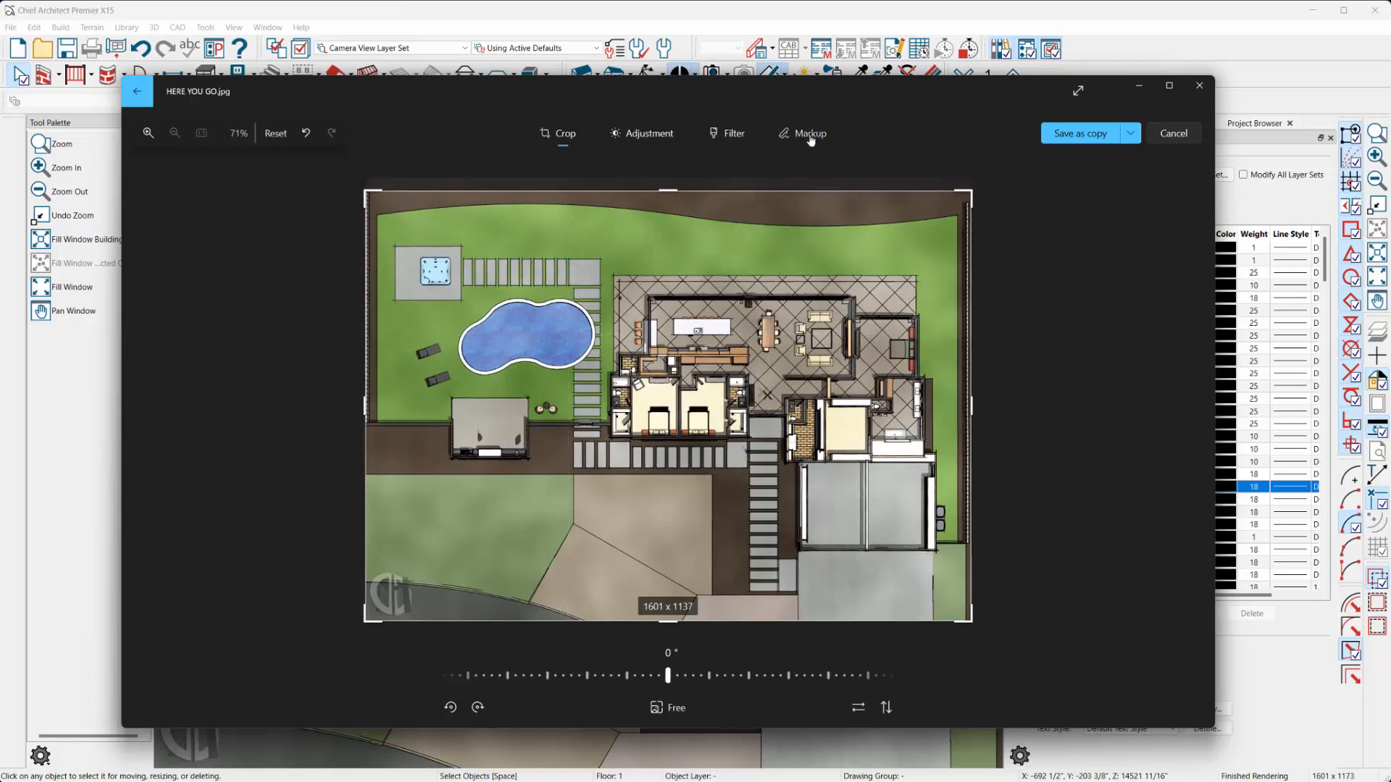
Try the Warm Contrast, Radiate, Cool Light and Burn filters on the picture and restore the Original look.
left_click(652, 136)
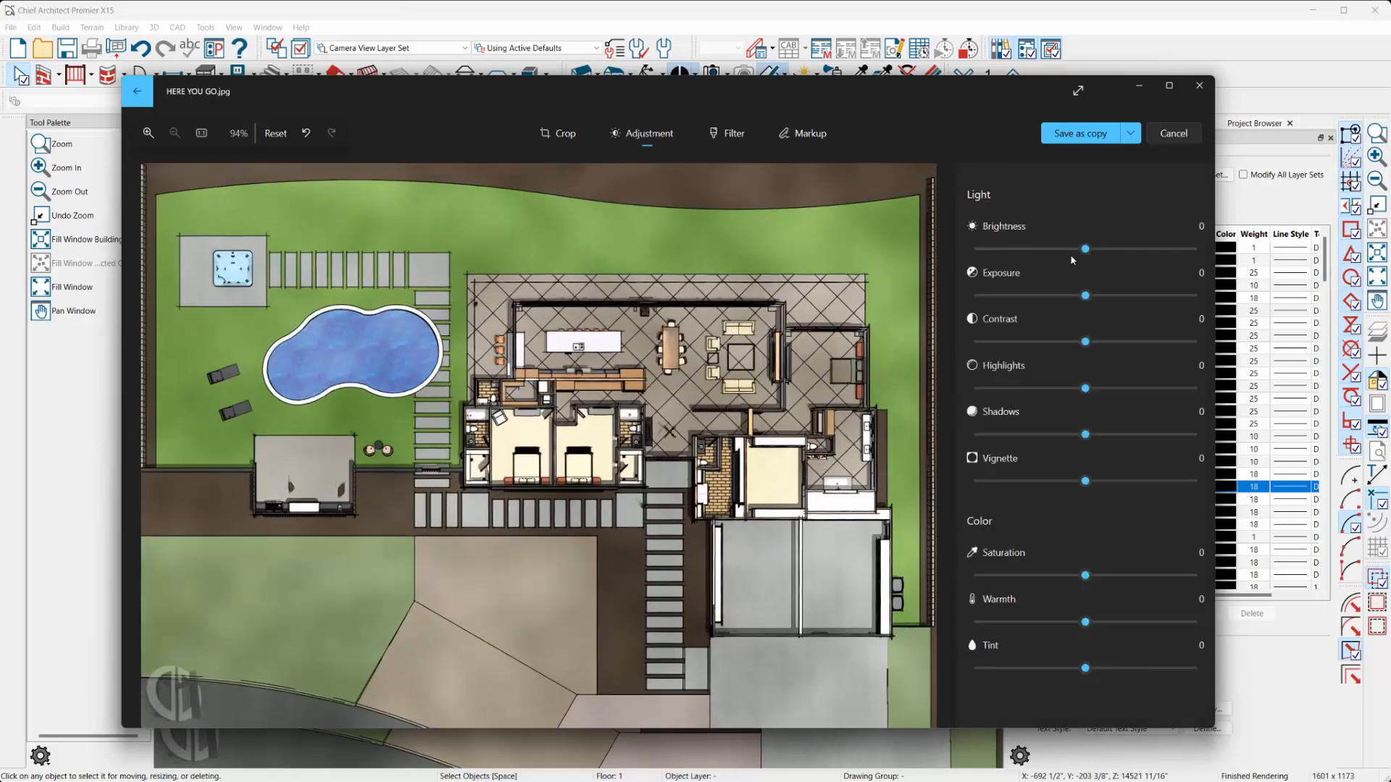
left_click(732, 136)
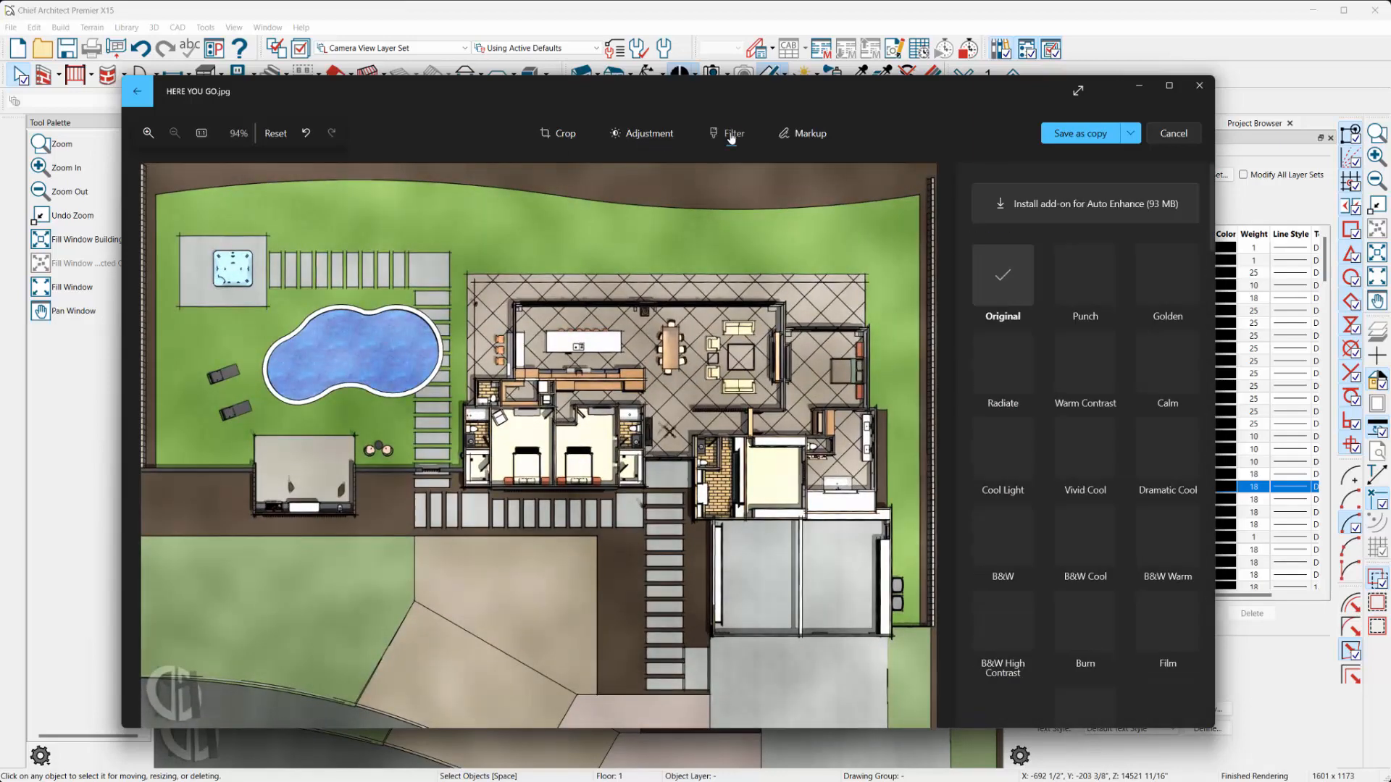
left_click(1062, 366)
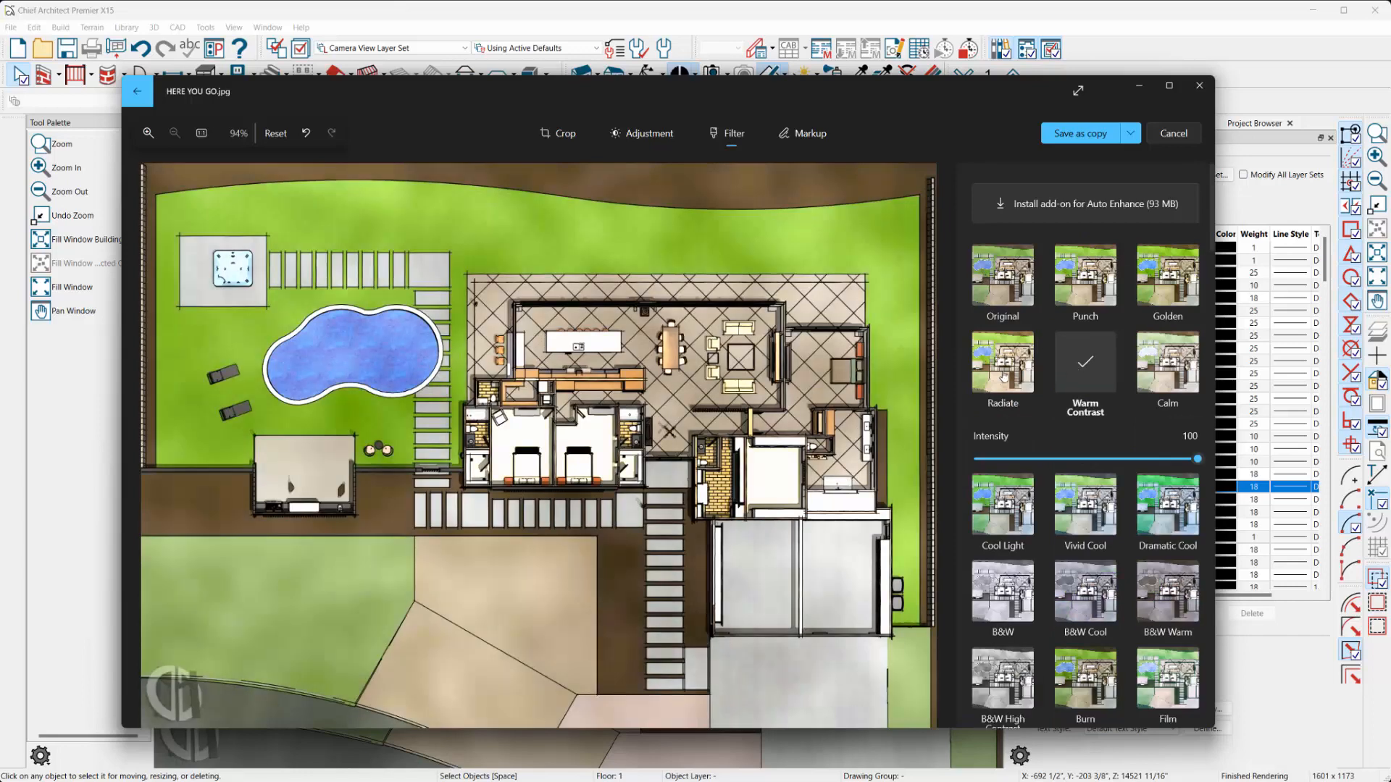
left_click(1004, 376)
left_click(1014, 500)
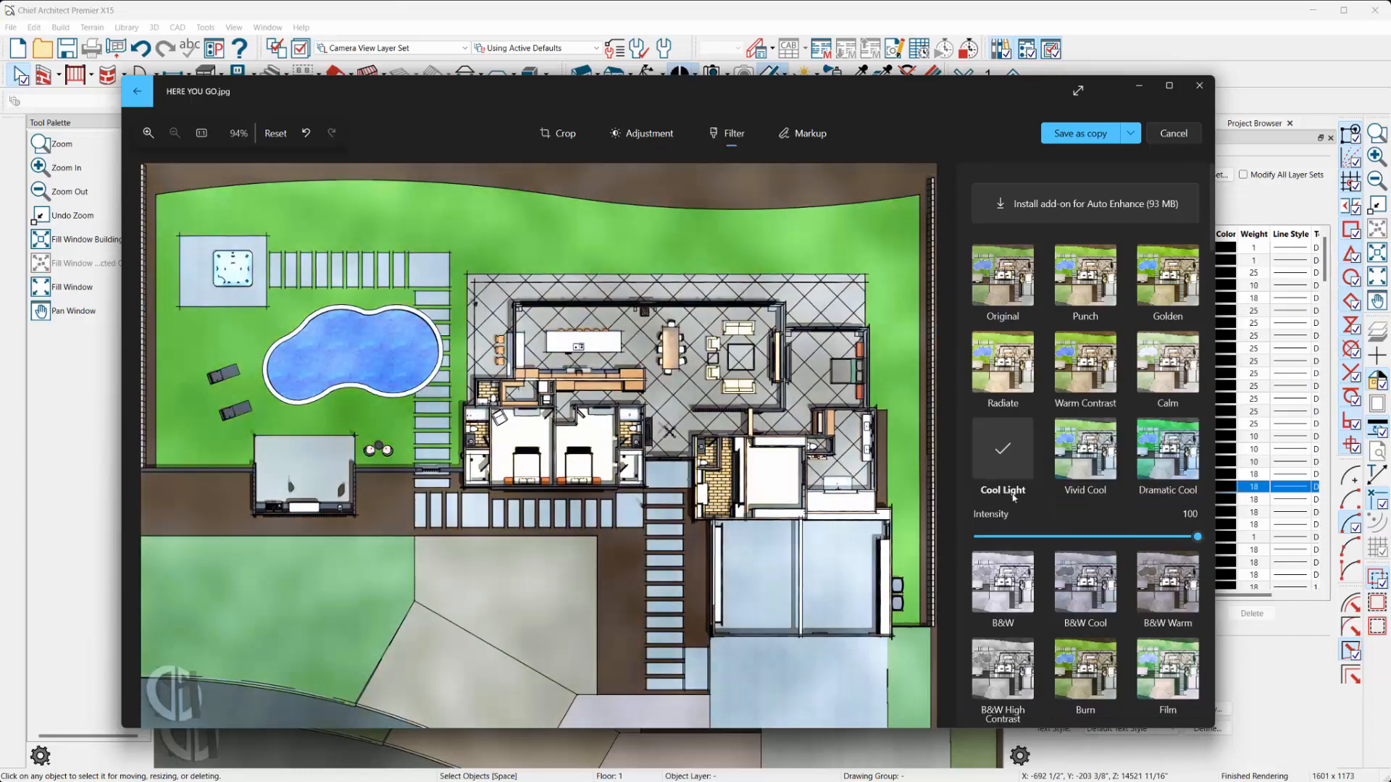
left_click(1080, 683)
left_click(1011, 268)
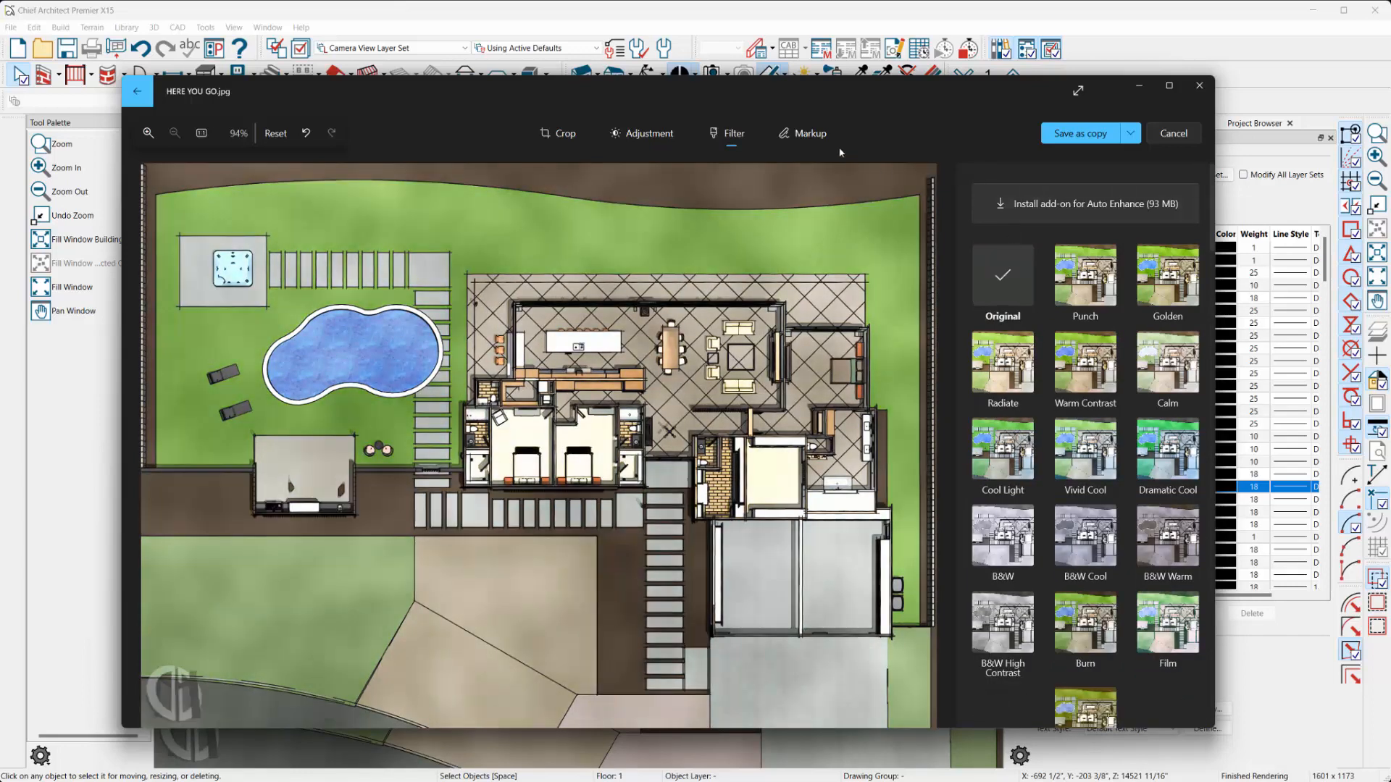
Discard the picture edits and minimize the image viewer to return to Chief Architect.
left_click(806, 134)
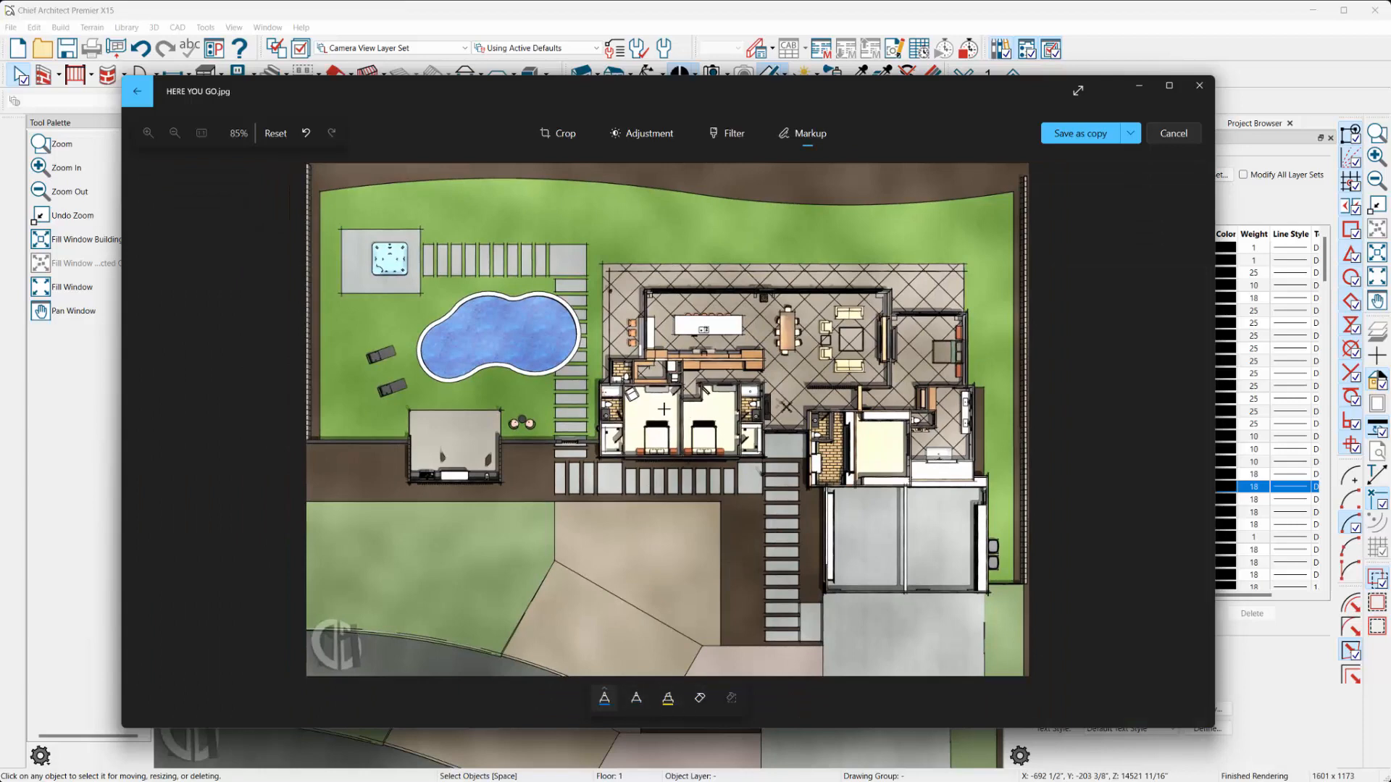
left_click(1173, 133)
left_click(637, 438)
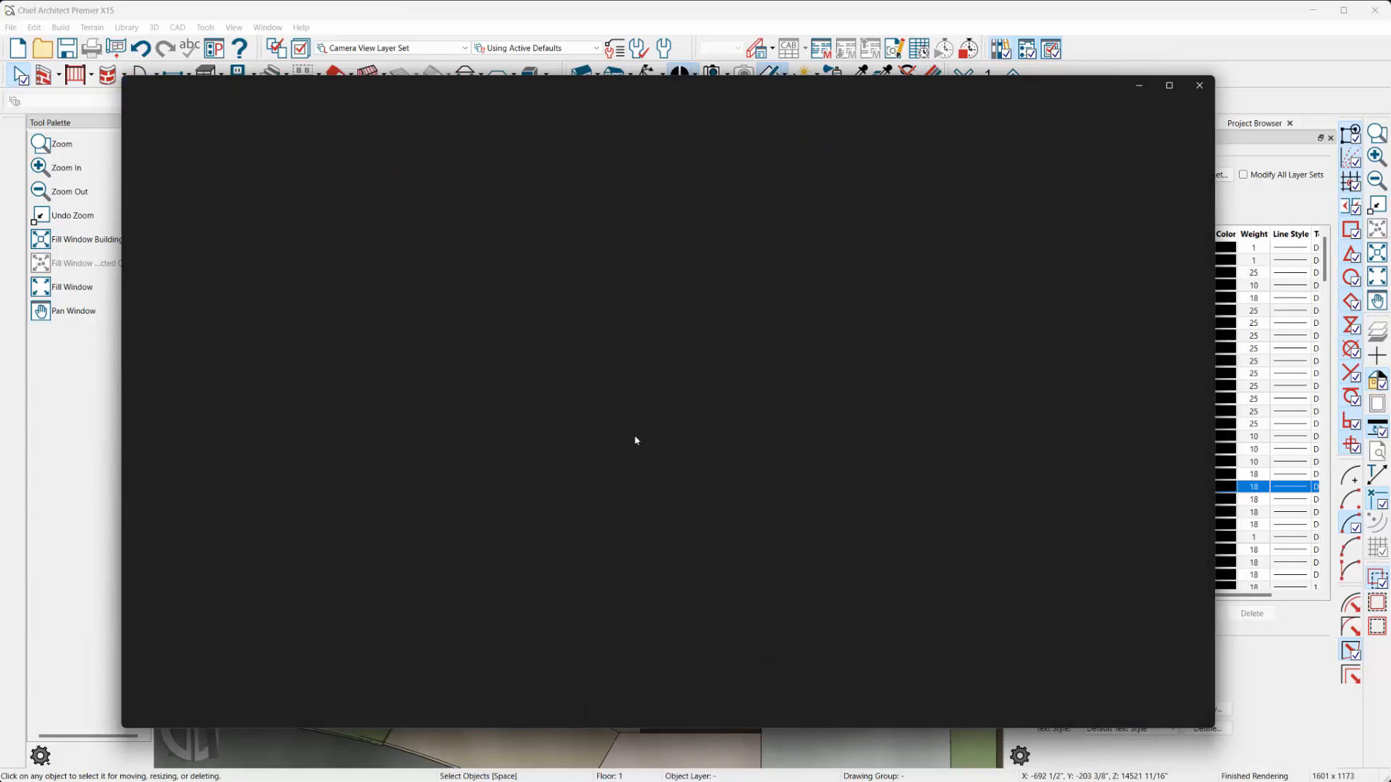
left_click(1139, 86)
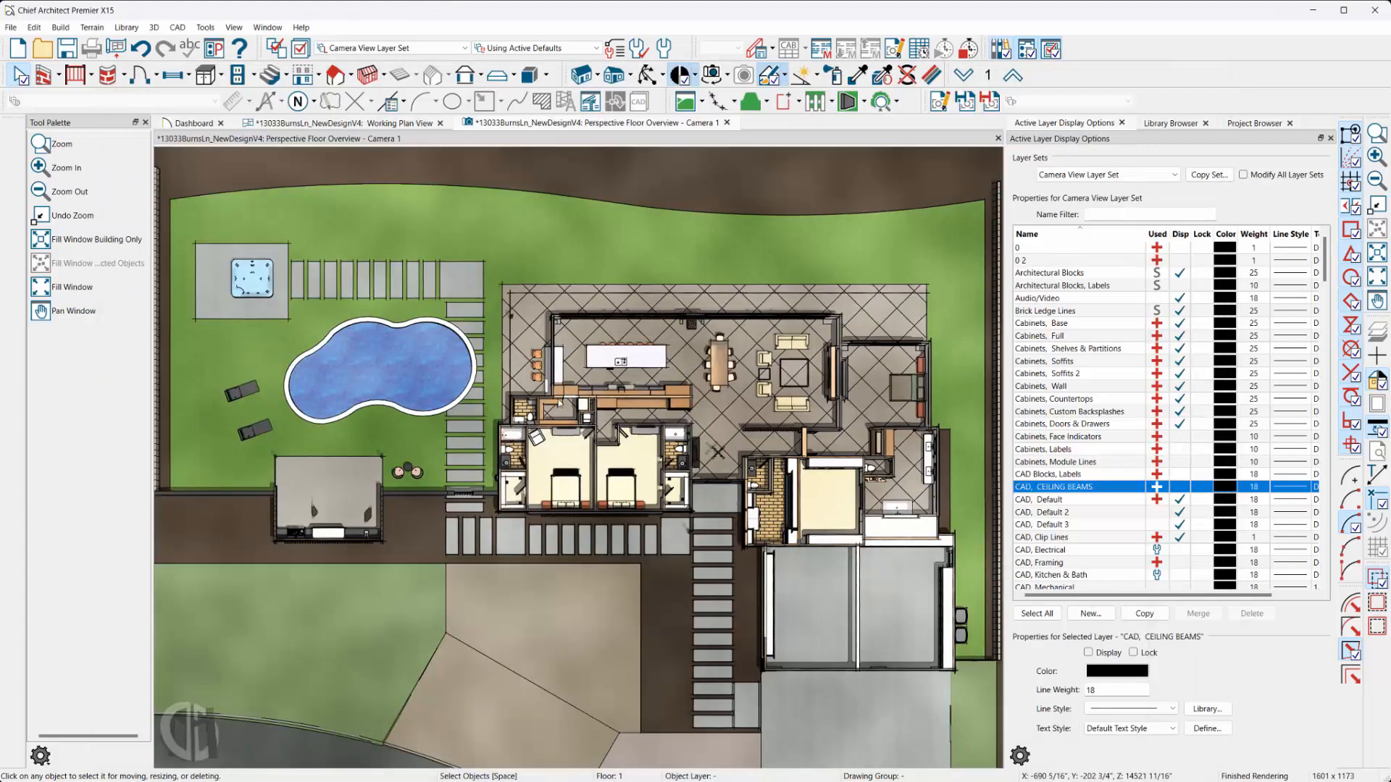
Temporarily delete the white surface covering the tiled shower floor in the bathroom above the garage.
scroll(924, 593, "up", 2)
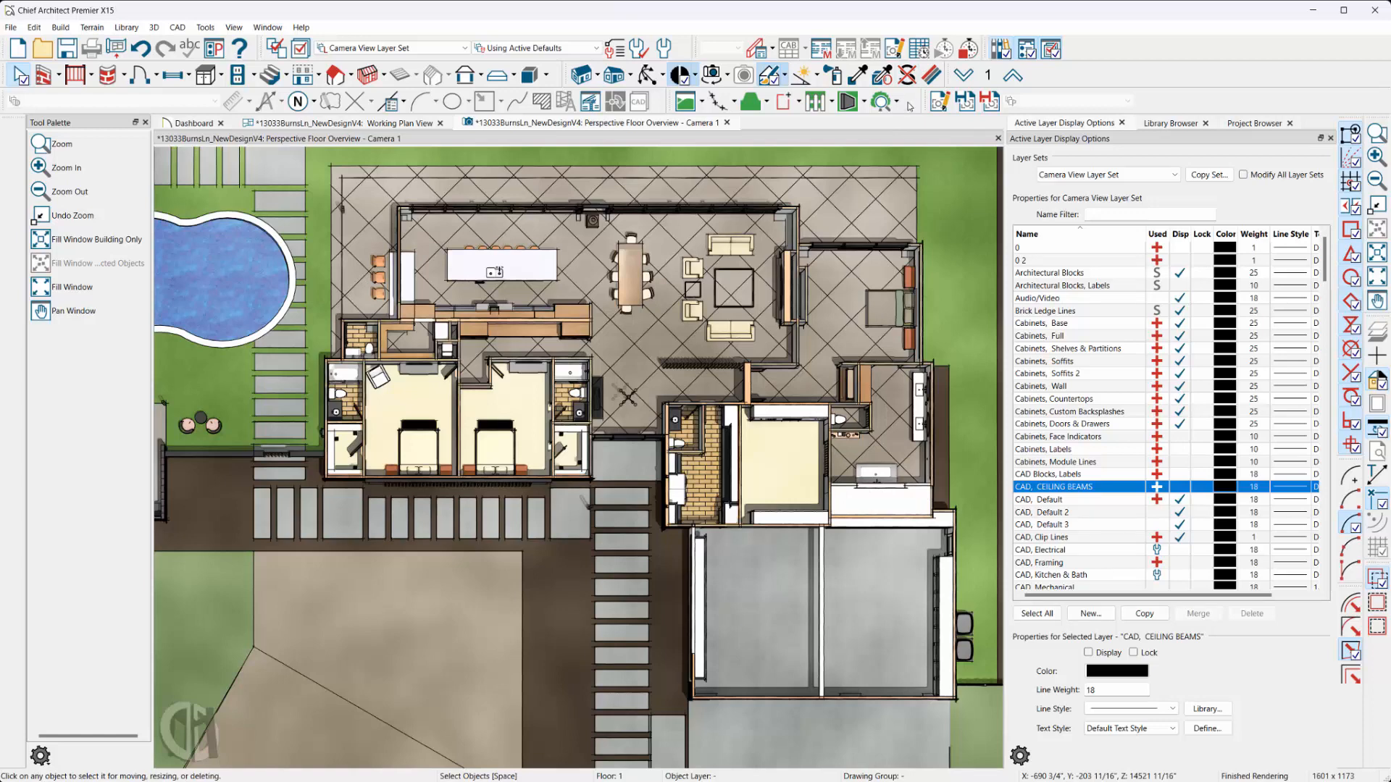
left_click(908, 75)
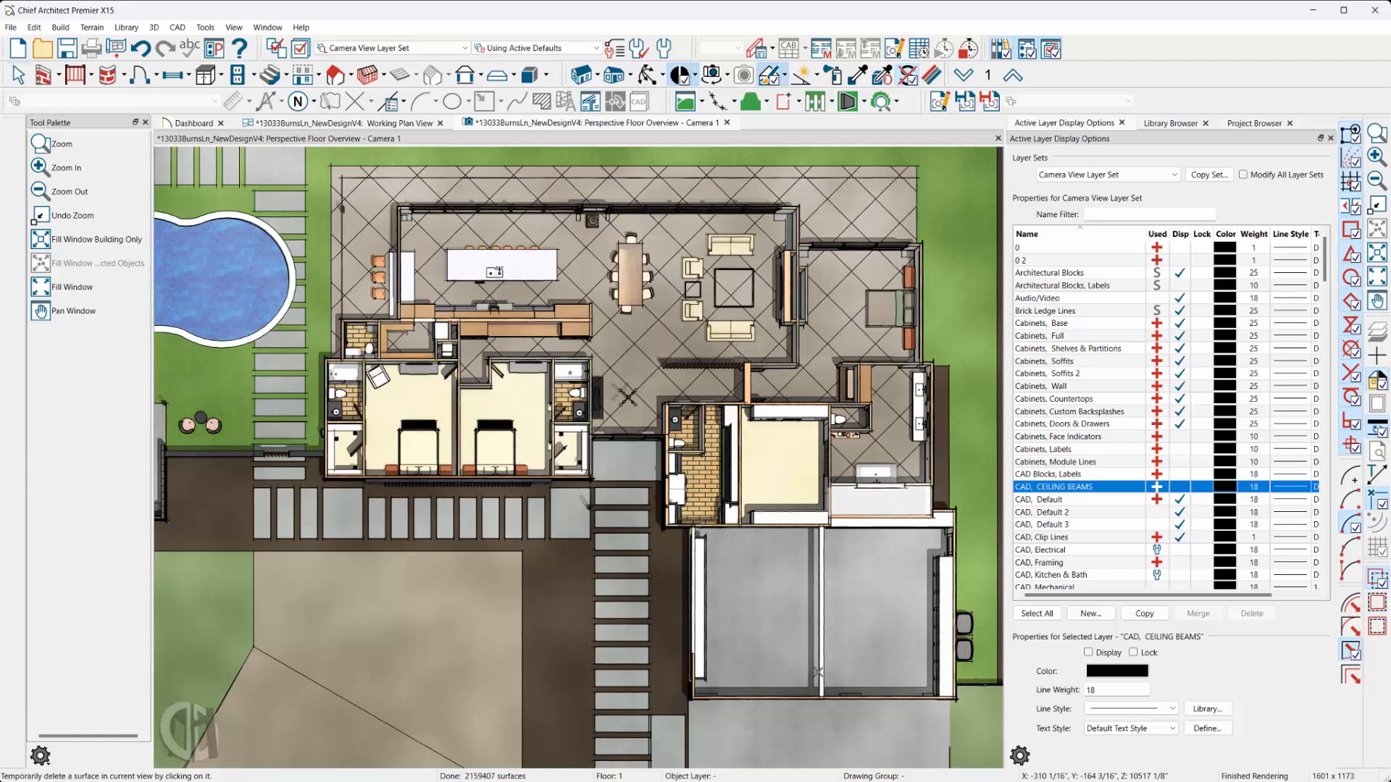
left_click(869, 507)
key("Escape")
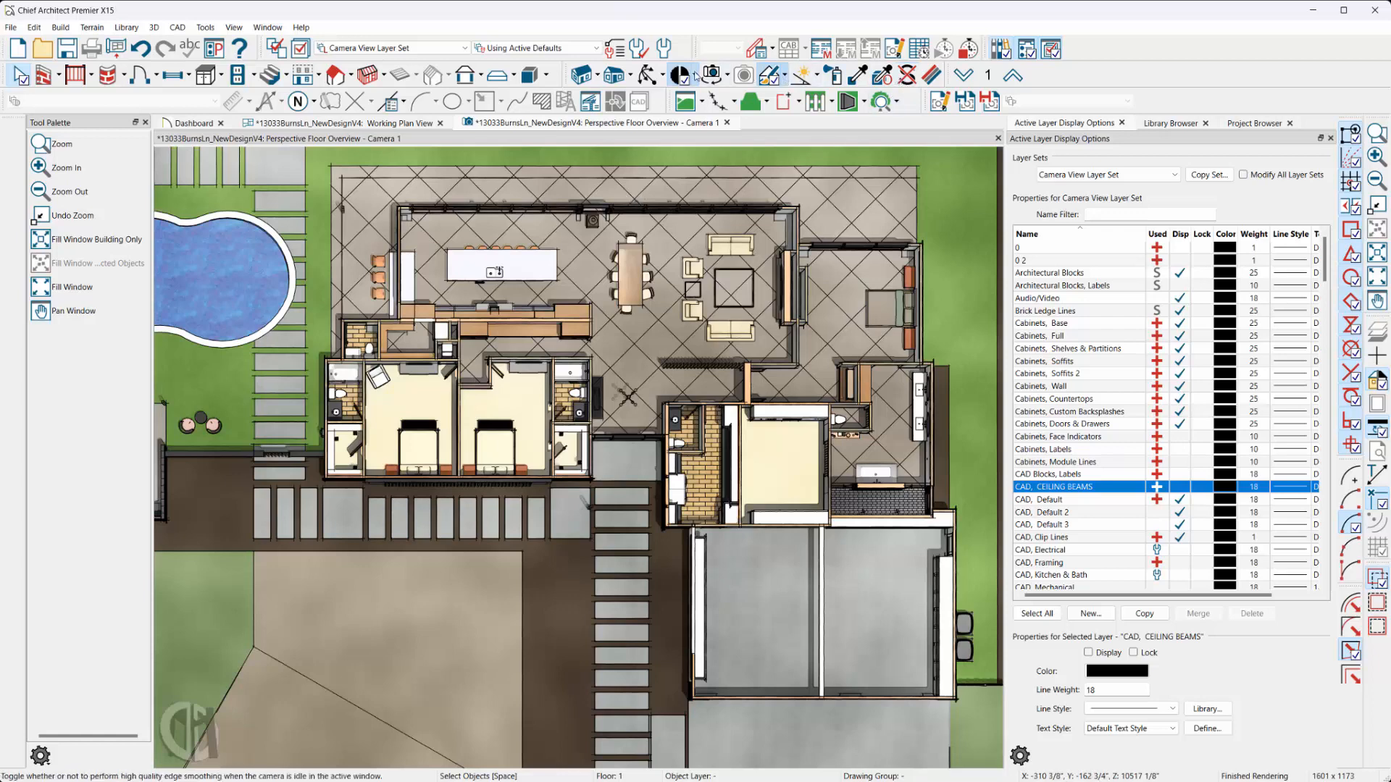
left_click(694, 75)
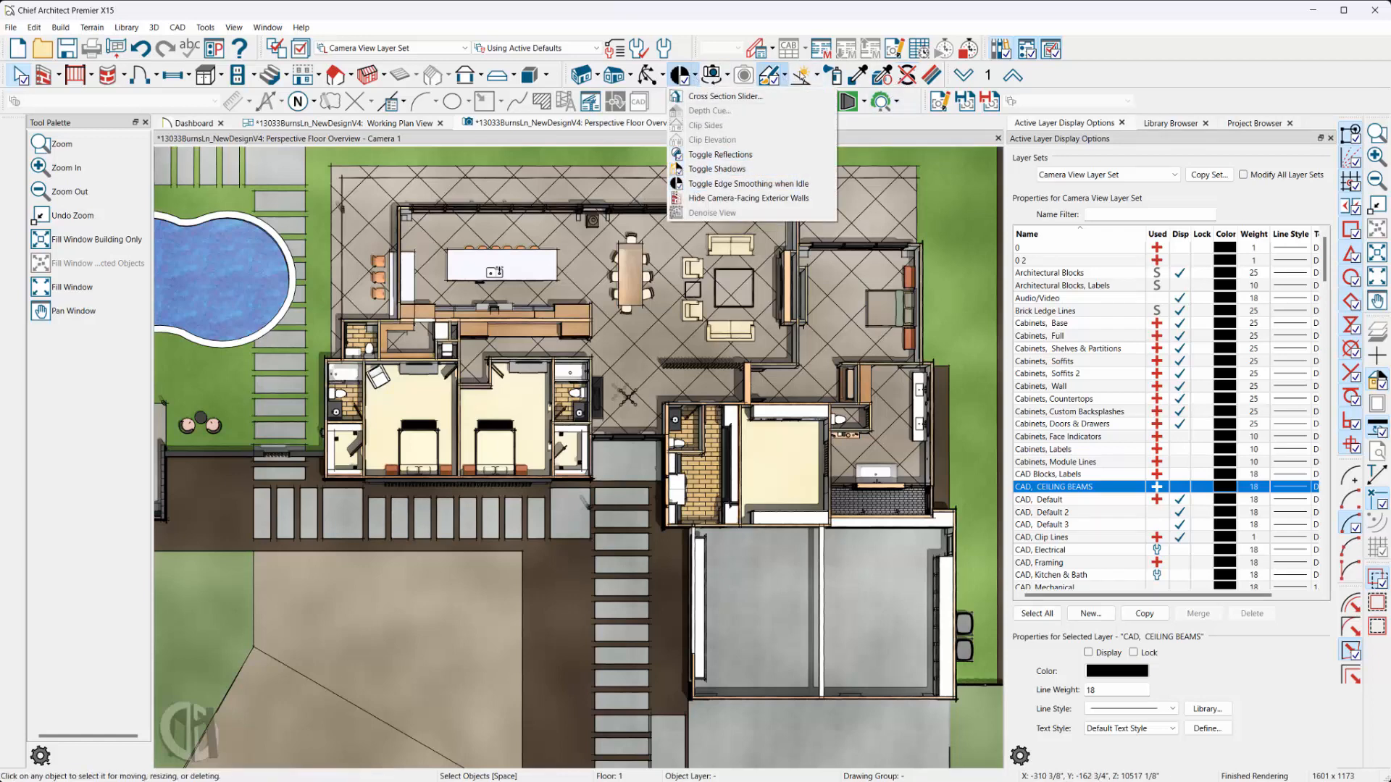
left_click(922, 79)
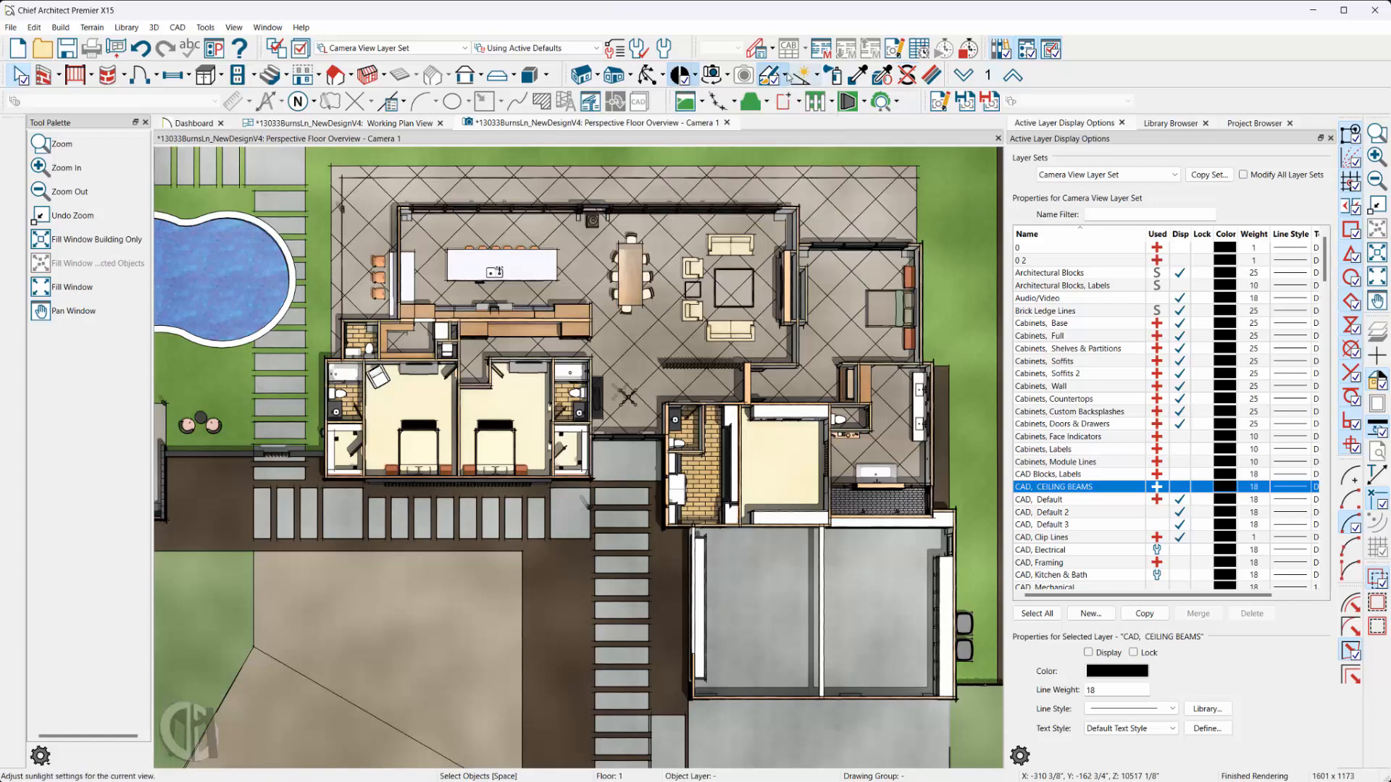
left_click(786, 78)
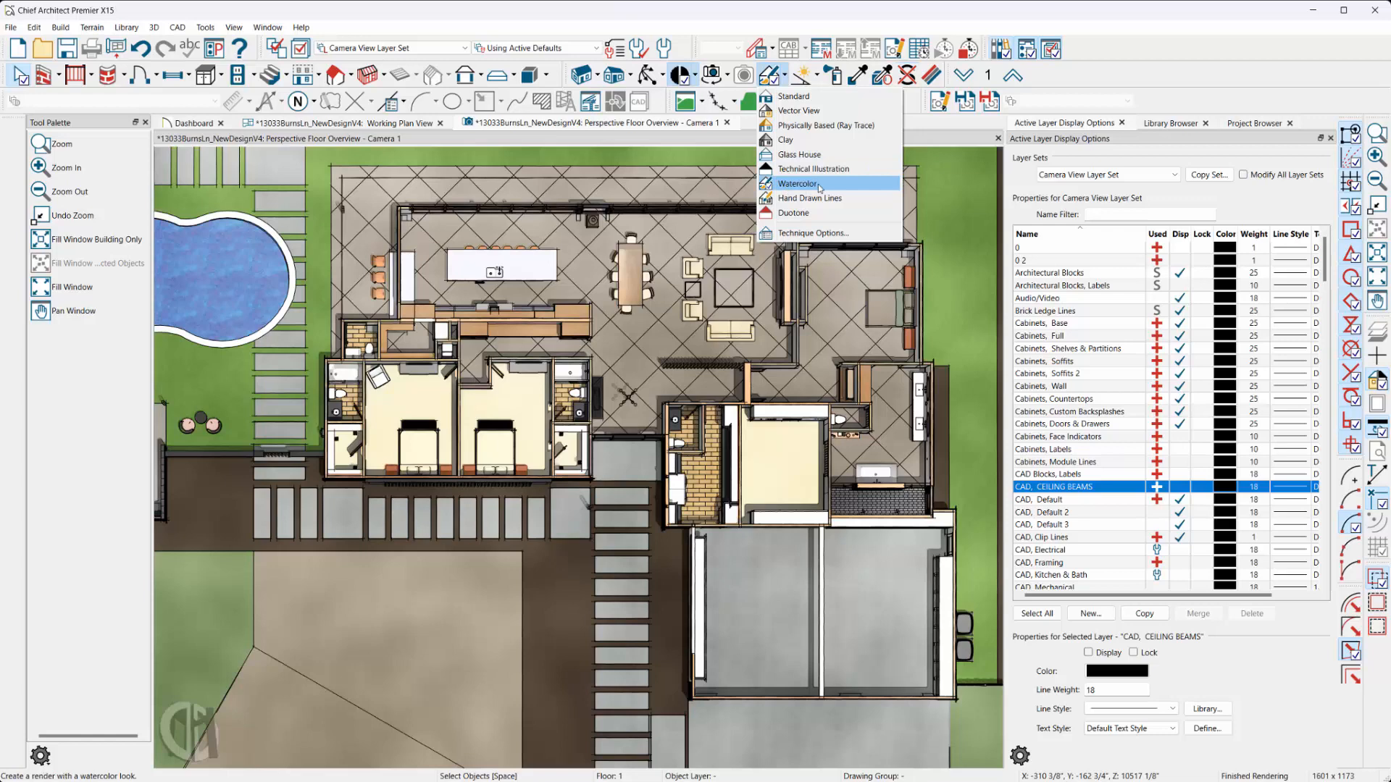
left_click(1109, 89)
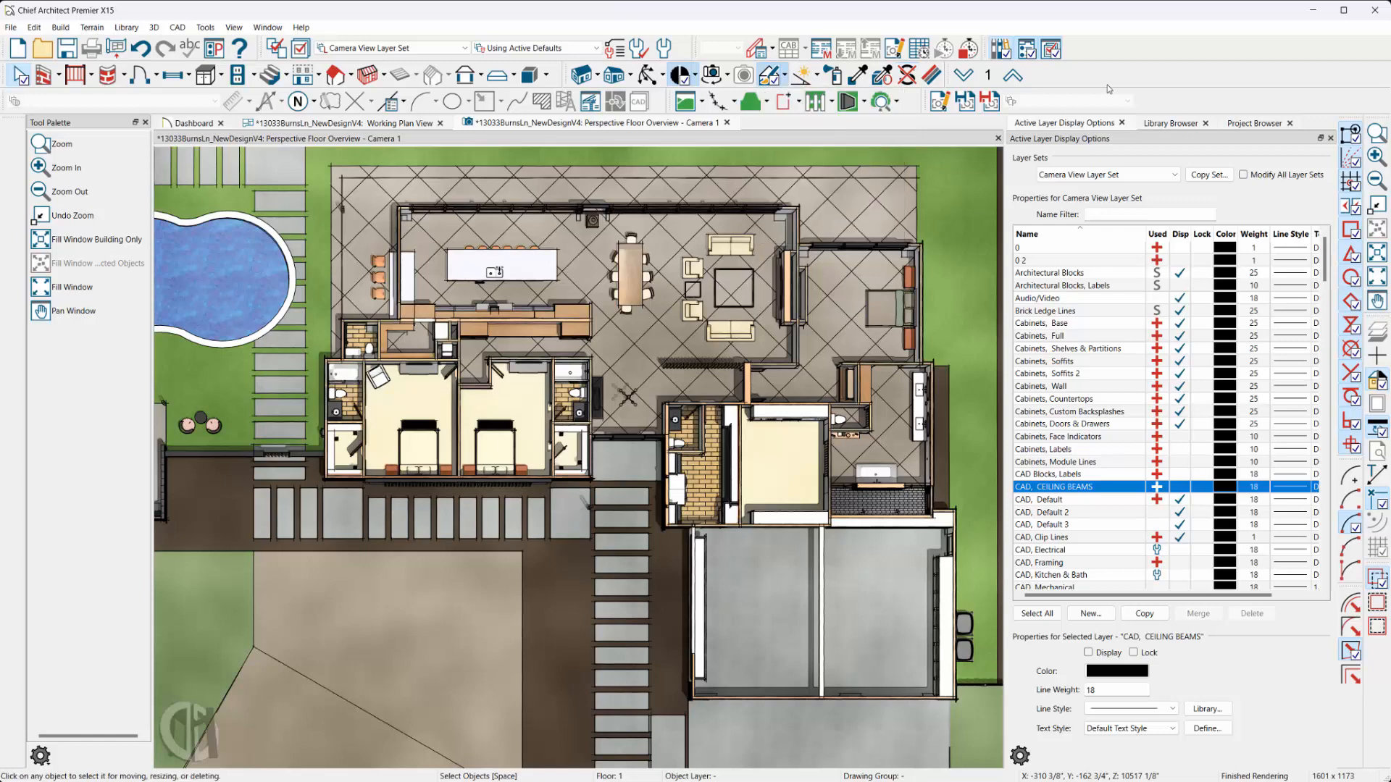